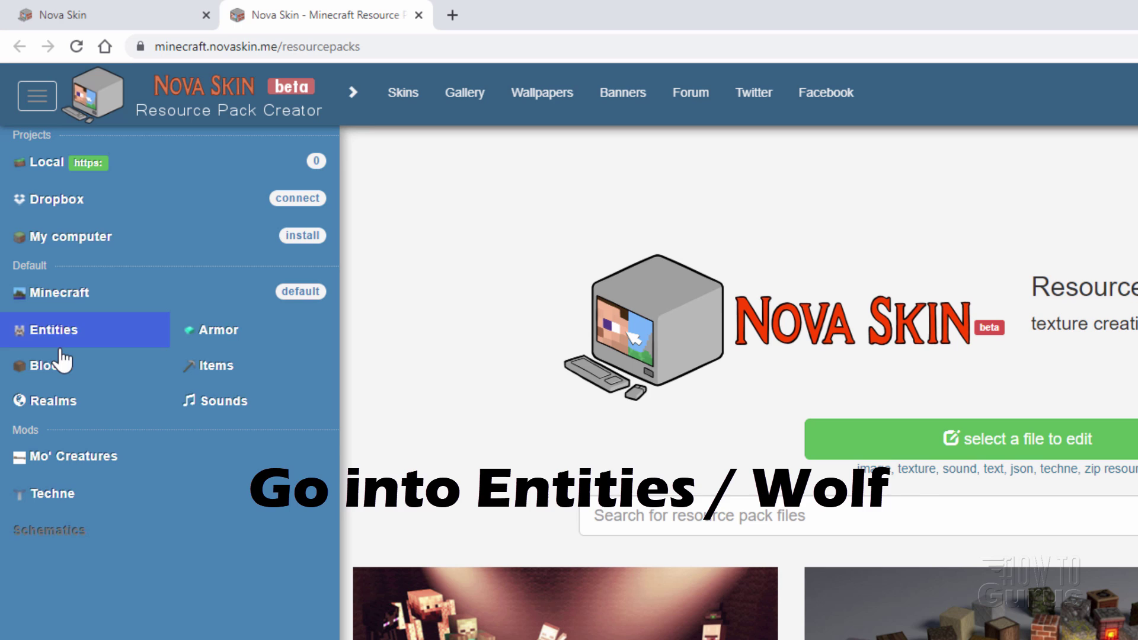
# Step: Open wolf_tame.png from the wolf folder of the default entity textures
pyautogui.click(48, 332)
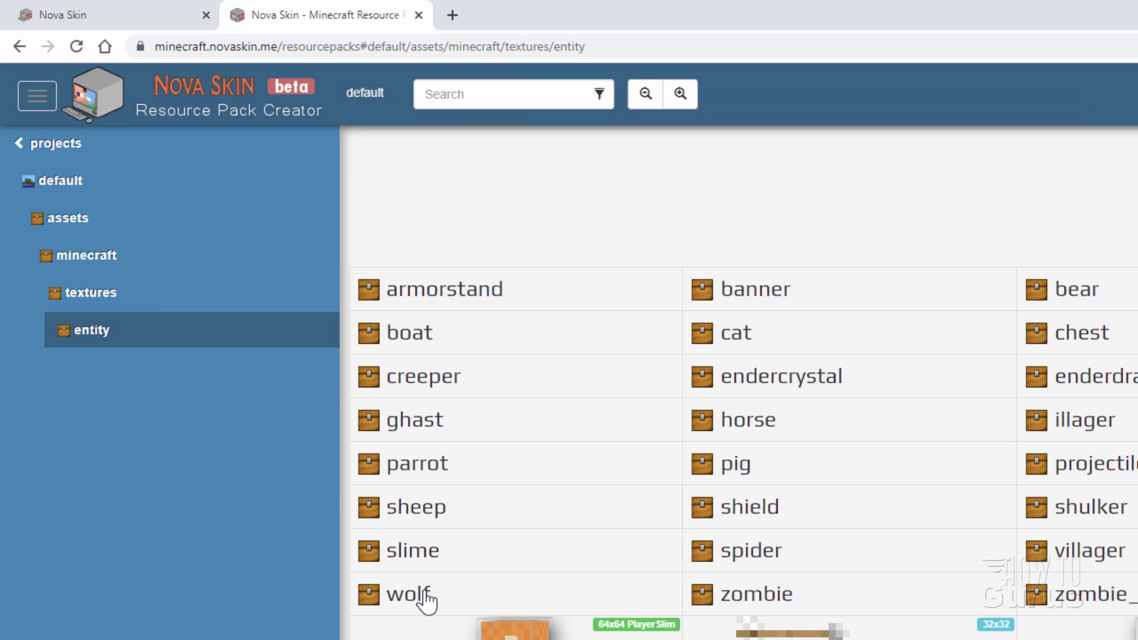
pyautogui.click(400, 599)
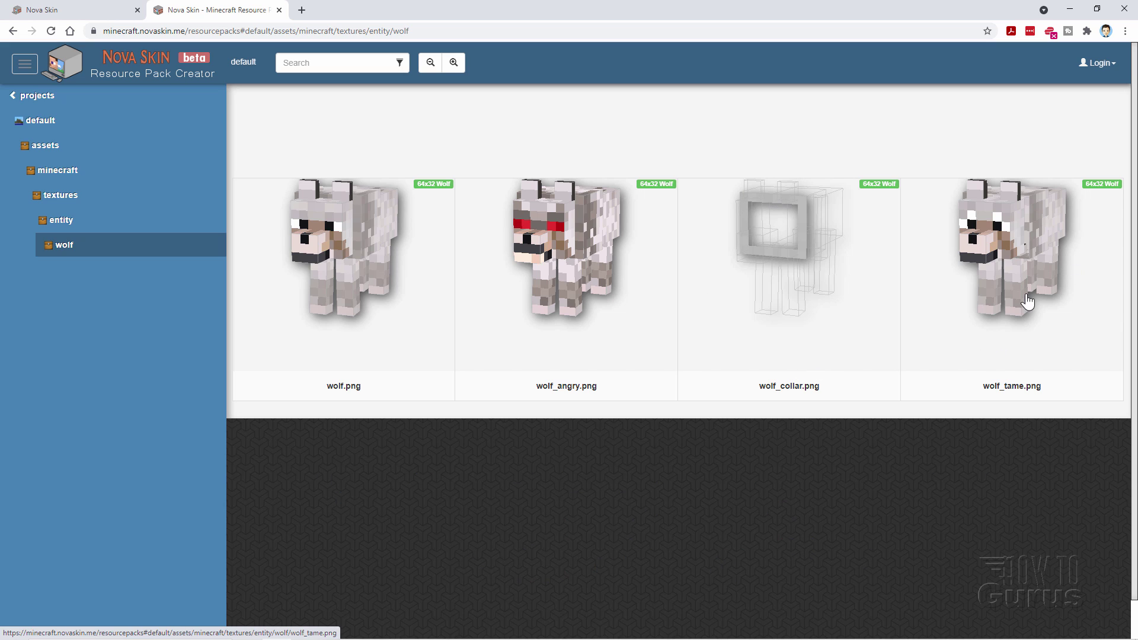
pyautogui.click(1012, 256)
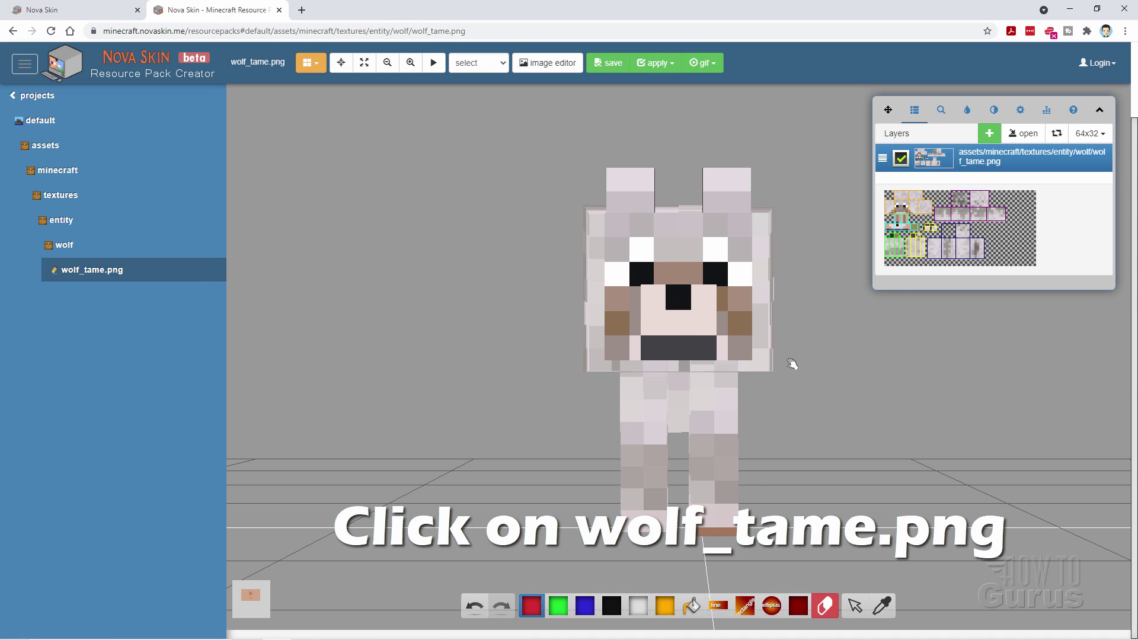
# Step: Enable noise for the first brush colour and paint the side of the wolf's rear body with light grey 9f9f9f
pyautogui.moveTo(502, 472); pyautogui.dragTo(595, 472)
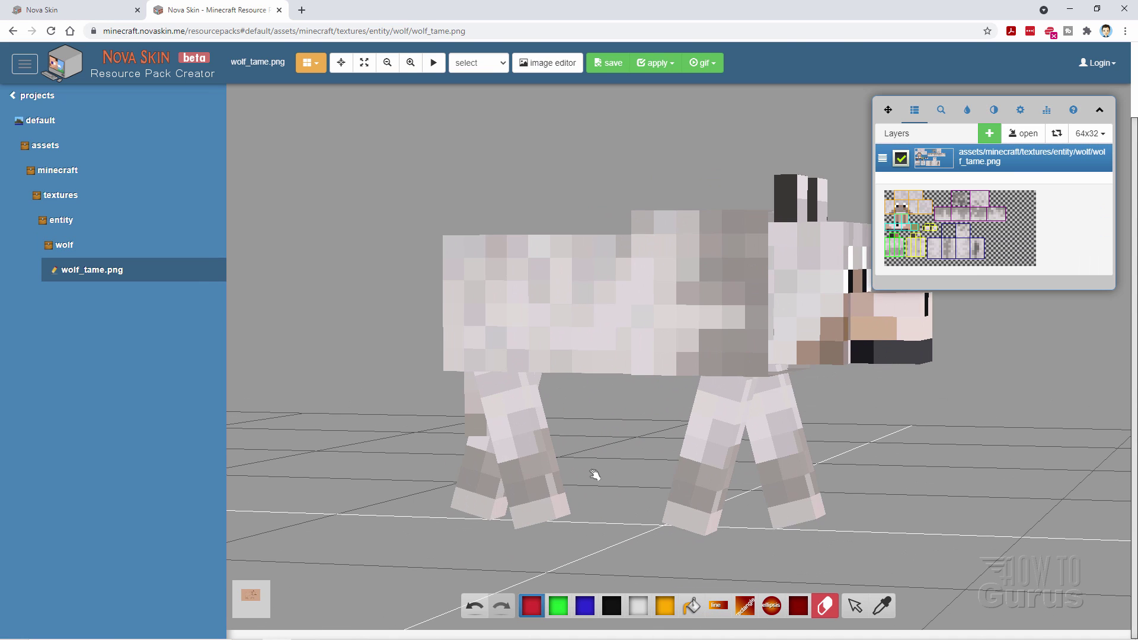
pyautogui.moveTo(402, 496)
pyautogui.mouseDown()
pyautogui.moveTo(353, 457)
pyautogui.moveTo(330, 462)
pyautogui.moveTo(363, 504)
pyautogui.moveTo(407, 488)
pyautogui.moveTo(394, 487)
pyautogui.mouseUp()
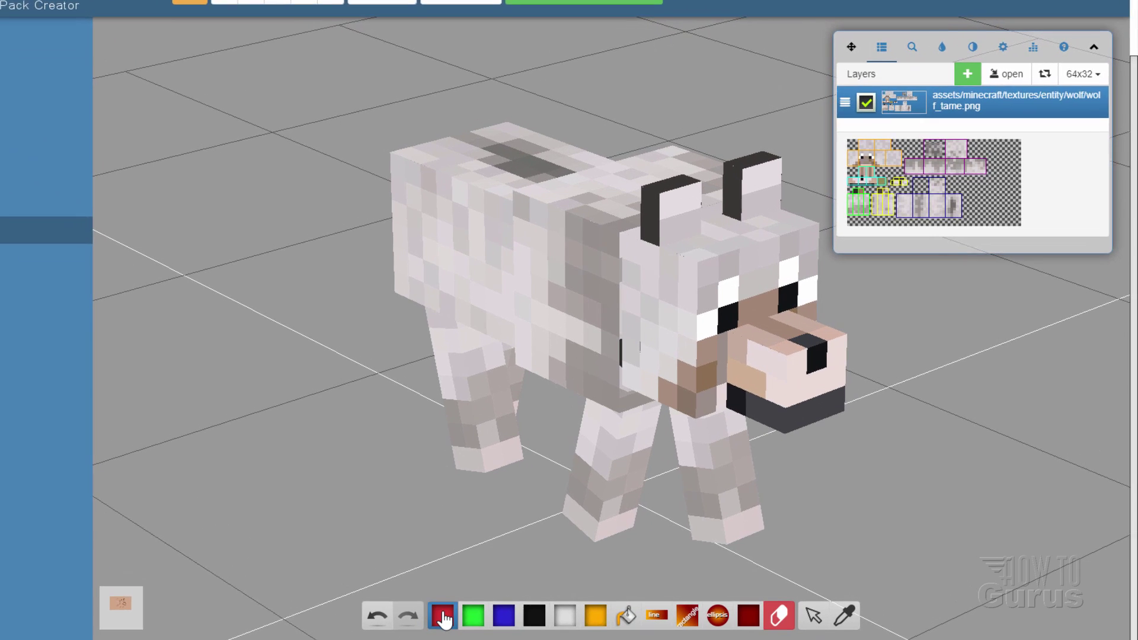
pyautogui.click(531, 605)
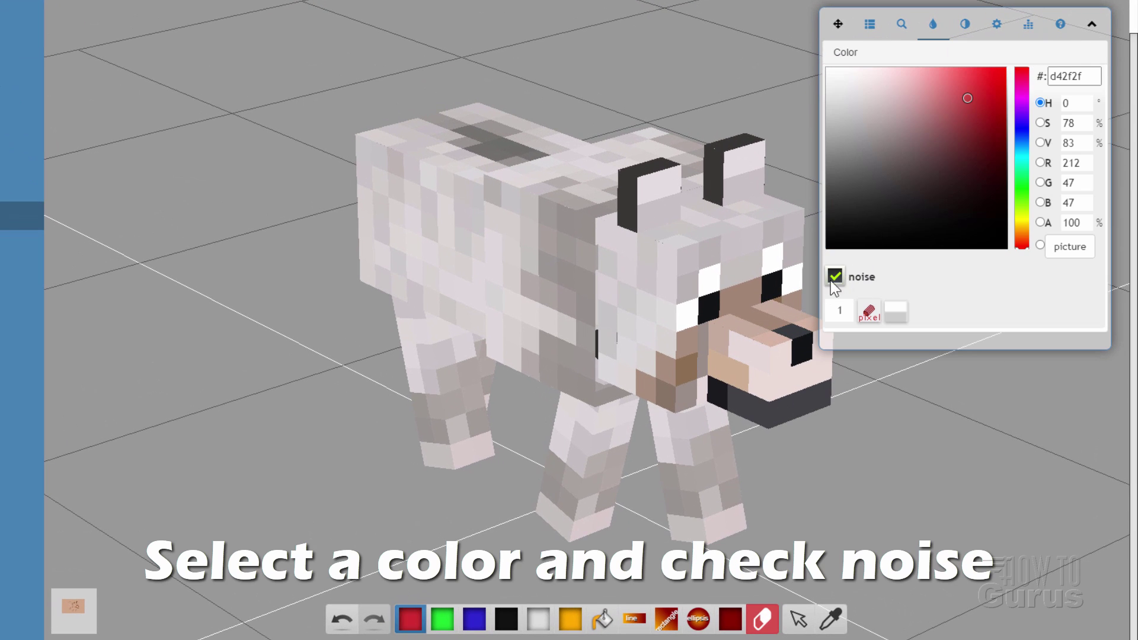
pyautogui.click(831, 132)
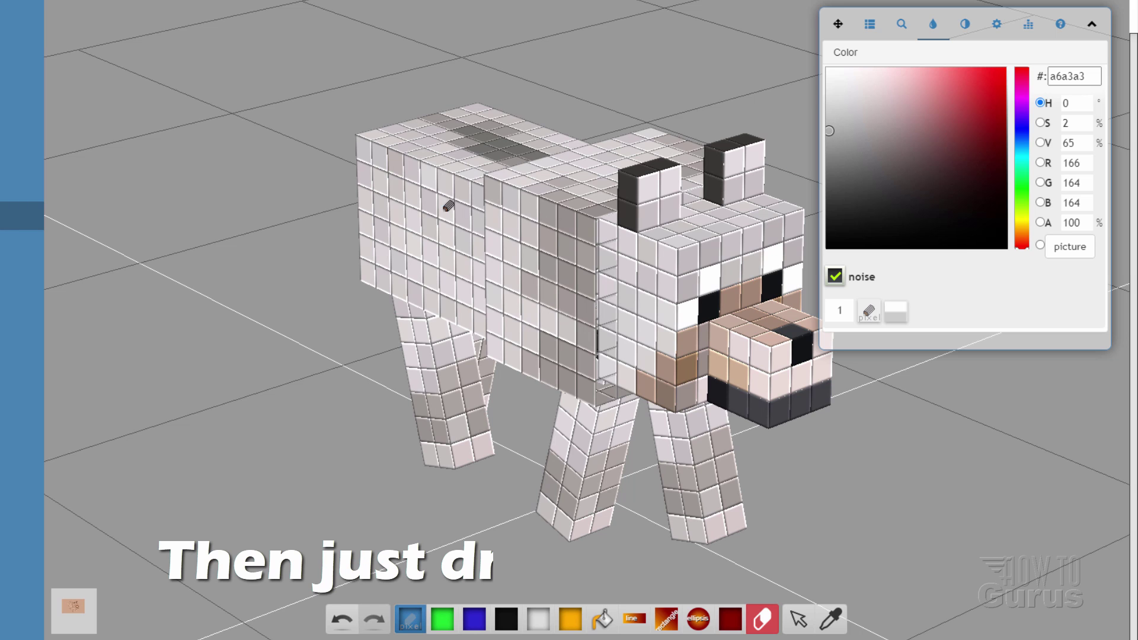
pyautogui.moveTo(442, 196)
pyautogui.mouseDown()
pyautogui.moveTo(410, 204)
pyautogui.moveTo(453, 236)
pyautogui.moveTo(426, 264)
pyautogui.moveTo(432, 179)
pyautogui.moveTo(412, 211)
pyautogui.moveTo(401, 166)
pyautogui.moveTo(380, 158)
pyautogui.moveTo(371, 217)
pyautogui.moveTo(379, 270)
pyautogui.mouseUp()
pyautogui.moveTo(374, 183)
pyautogui.mouseDown()
pyautogui.moveTo(446, 184)
pyautogui.moveTo(475, 238)
pyautogui.moveTo(429, 231)
pyautogui.moveTo(468, 281)
pyautogui.moveTo(474, 198)
pyautogui.moveTo(469, 291)
pyautogui.moveTo(600, 262)
pyautogui.mouseUp()
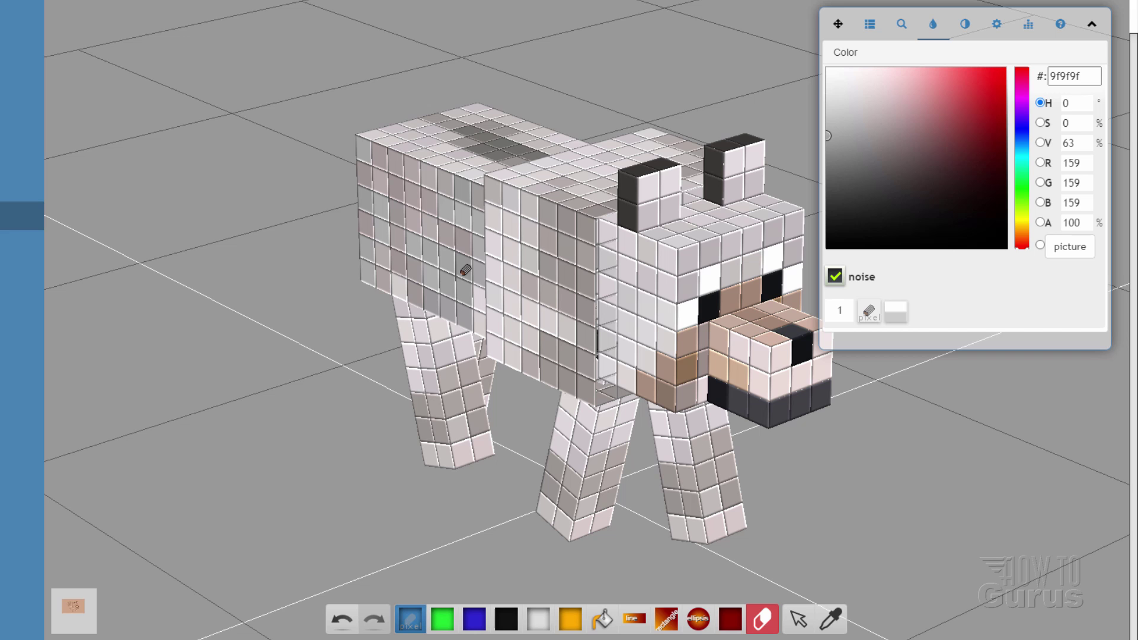
pyautogui.moveTo(465, 269); pyautogui.dragTo(541, 271)
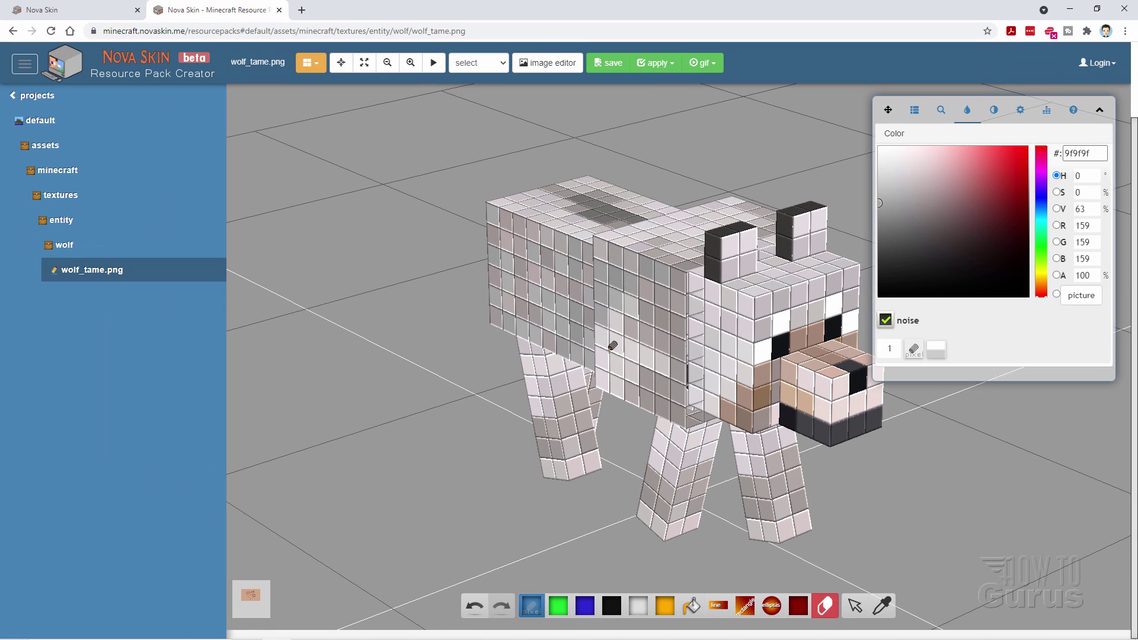
# Step: Paint the same side of the wolf's mane and head, plus the forehead, with the noisy light grey 9f9f9f
pyautogui.moveTo(613, 346)
pyautogui.mouseDown()
pyautogui.moveTo(648, 293)
pyautogui.moveTo(634, 376)
pyautogui.moveTo(702, 318)
pyautogui.mouseUp()
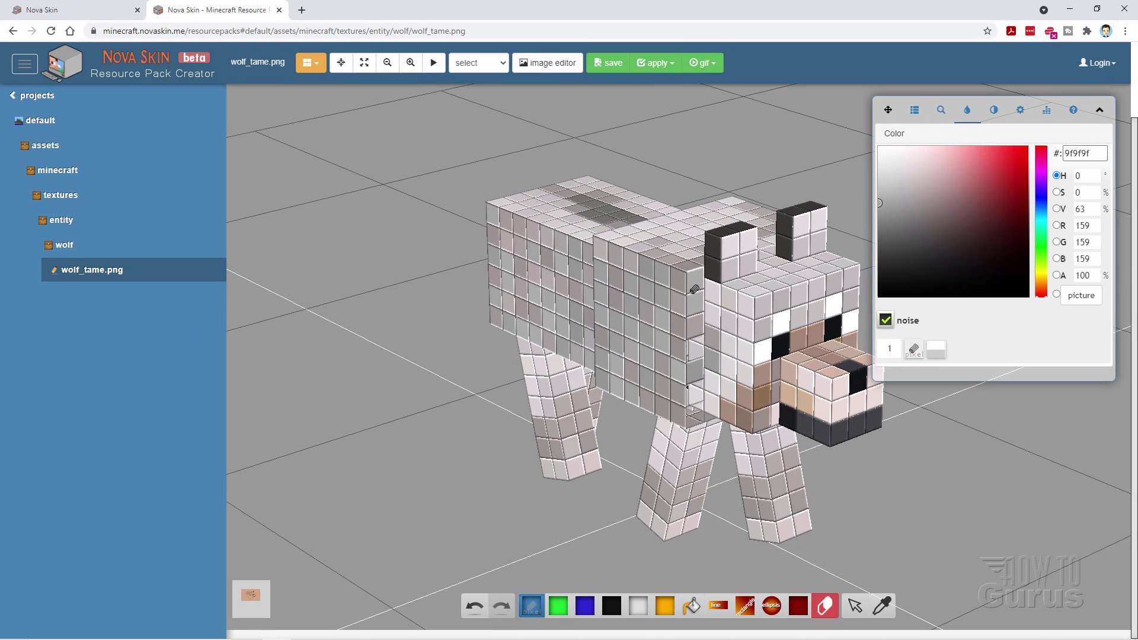
pyautogui.moveTo(725, 378)
pyautogui.mouseDown()
pyautogui.moveTo(746, 332)
pyautogui.moveTo(737, 308)
pyautogui.moveTo(729, 349)
pyautogui.moveTo(720, 318)
pyautogui.mouseUp()
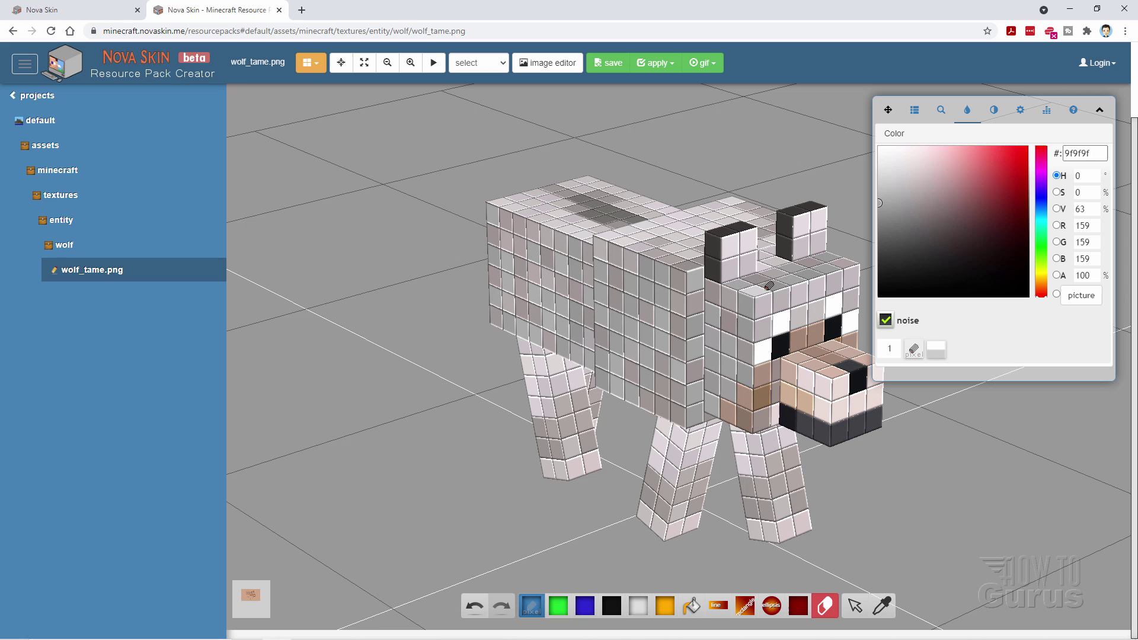
pyautogui.moveTo(768, 315); pyautogui.dragTo(786, 301)
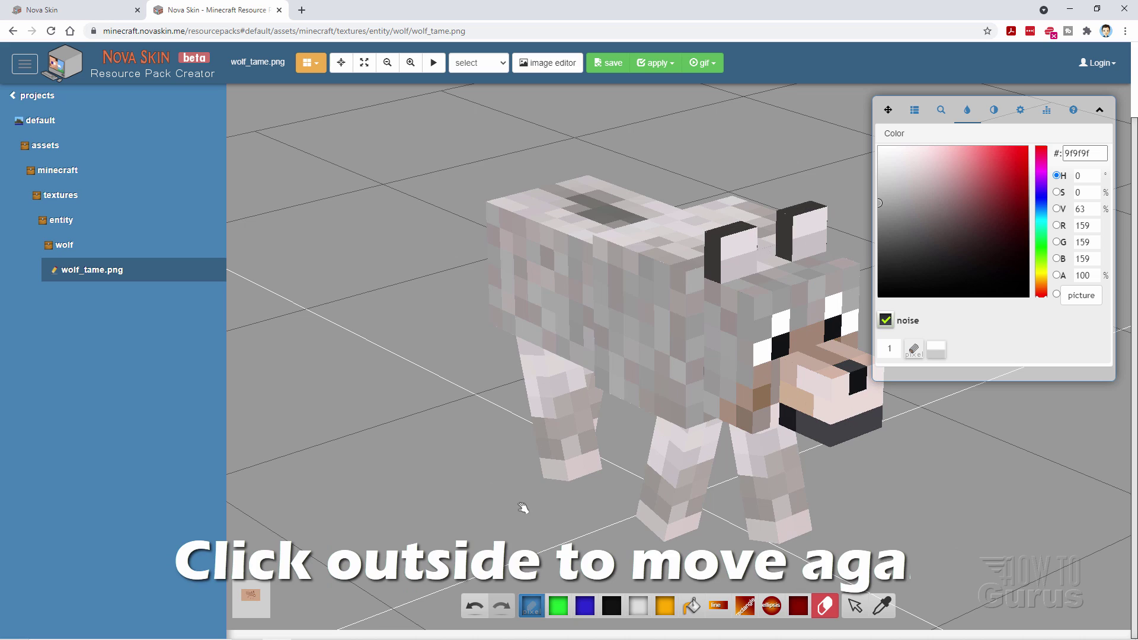
# Step: Paint all sides of the wolf's four legs with the noisy light grey 9f9f9f
pyautogui.moveTo(508, 496); pyautogui.dragTo(554, 451)
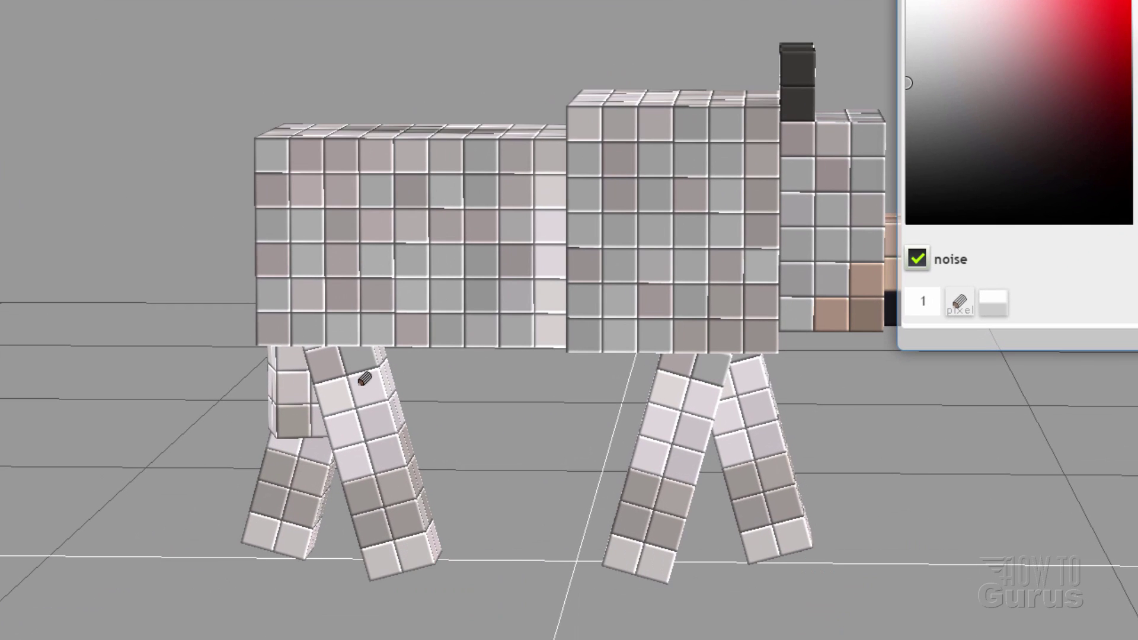
pyautogui.click(530, 466)
pyautogui.moveTo(398, 490)
pyautogui.mouseDown()
pyautogui.moveTo(368, 475)
pyautogui.moveTo(347, 398)
pyautogui.mouseUp()
pyautogui.moveTo(393, 605); pyautogui.dragTo(386, 579)
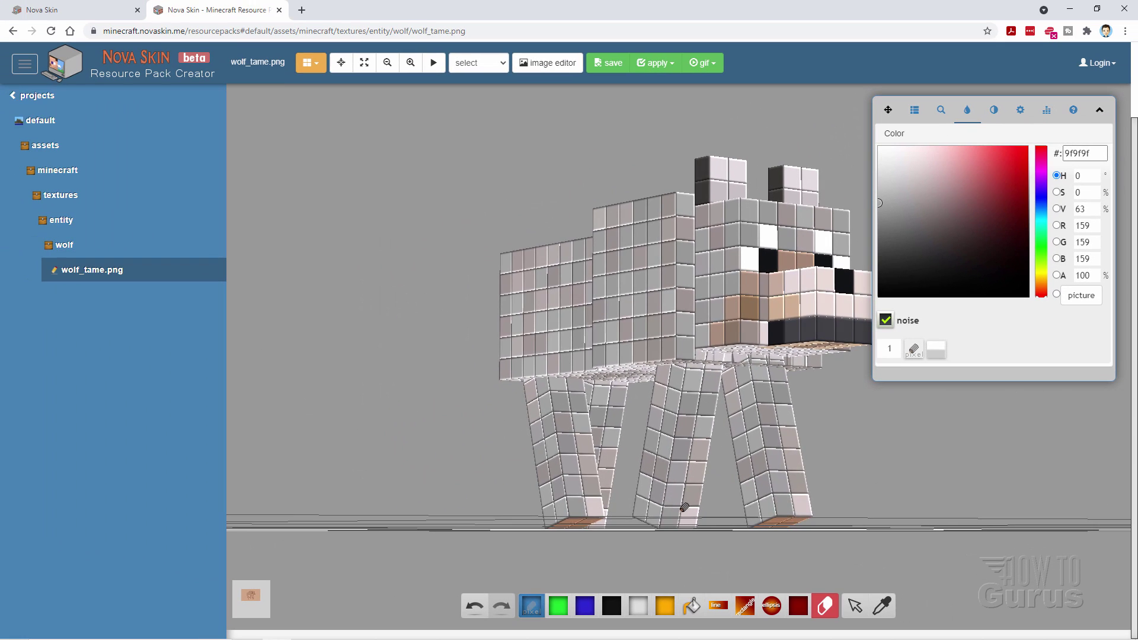
pyautogui.moveTo(794, 531)
pyautogui.mouseDown()
pyautogui.moveTo(933, 491)
pyautogui.moveTo(787, 526)
pyautogui.moveTo(627, 403)
pyautogui.mouseUp()
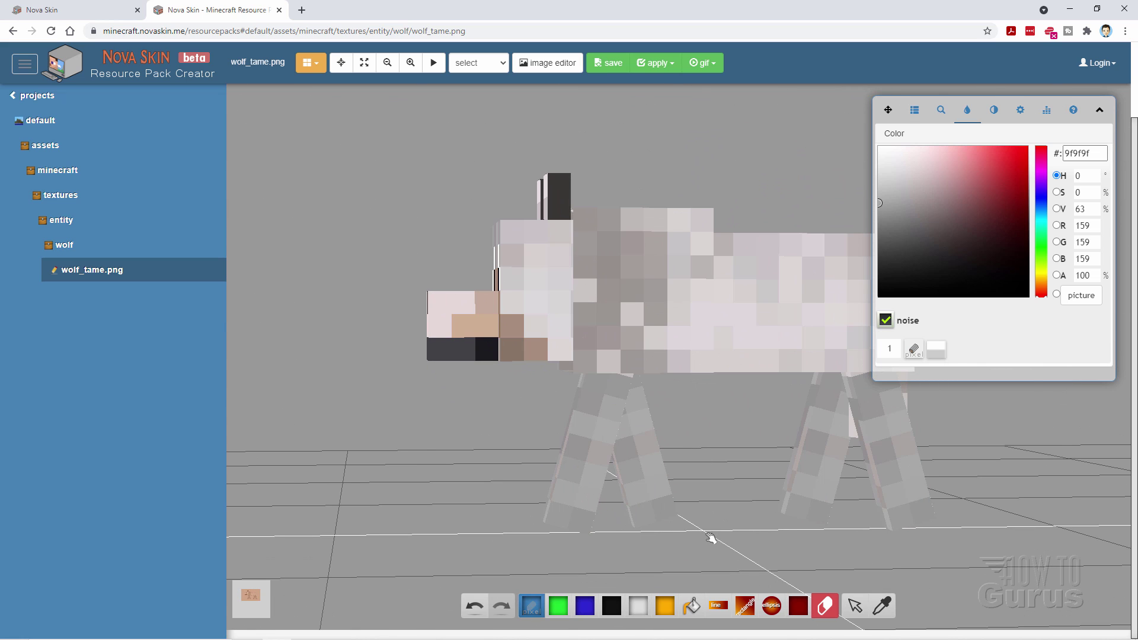
pyautogui.moveTo(688, 555)
pyautogui.mouseDown()
pyautogui.moveTo(628, 549)
pyautogui.moveTo(614, 530)
pyautogui.mouseUp()
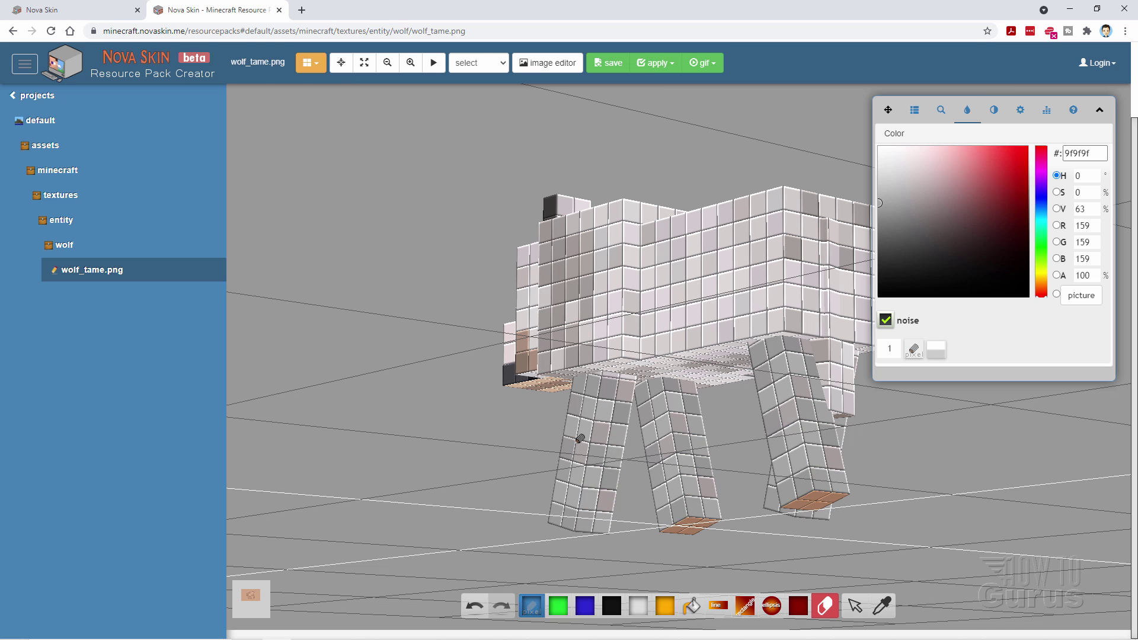
# Step: Paint the wolf's opposite side, back, rump and tail with the noisy light grey 9f9f9f
pyautogui.moveTo(503, 462); pyautogui.dragTo(616, 327)
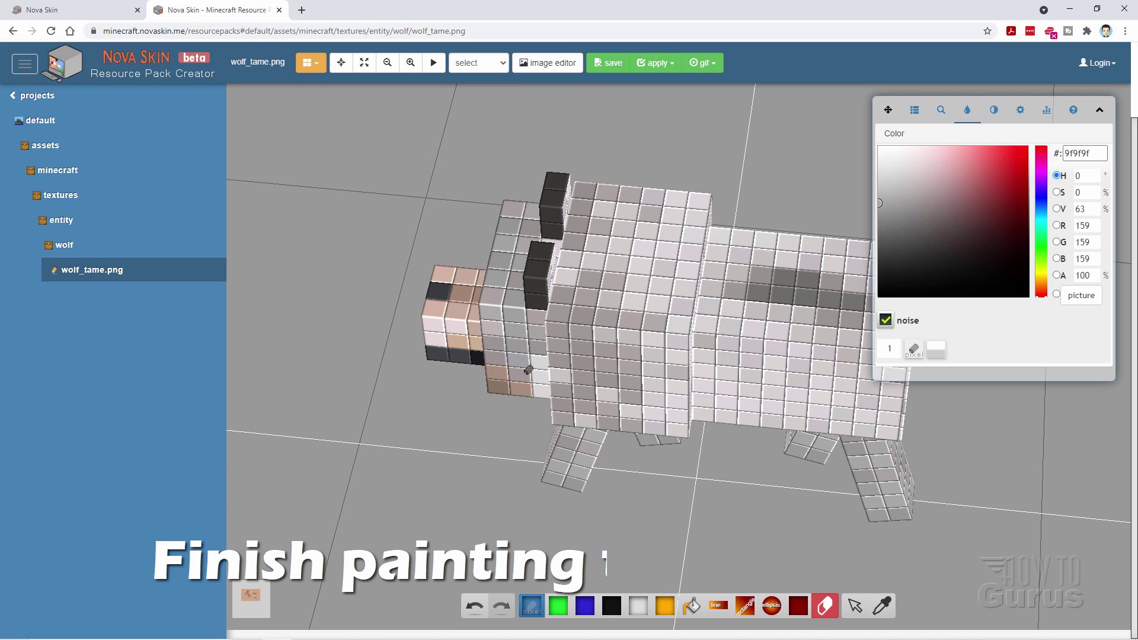
pyautogui.moveTo(542, 375)
pyautogui.mouseDown()
pyautogui.moveTo(650, 340)
pyautogui.moveTo(663, 399)
pyautogui.moveTo(673, 335)
pyautogui.moveTo(663, 423)
pyautogui.moveTo(574, 245)
pyautogui.moveTo(584, 210)
pyautogui.moveTo(681, 197)
pyautogui.moveTo(697, 213)
pyautogui.moveTo(582, 222)
pyautogui.moveTo(687, 245)
pyautogui.moveTo(575, 274)
pyautogui.moveTo(676, 239)
pyautogui.moveTo(678, 283)
pyautogui.moveTo(661, 300)
pyautogui.moveTo(635, 252)
pyautogui.moveTo(800, 245)
pyautogui.moveTo(735, 234)
pyautogui.moveTo(720, 299)
pyautogui.moveTo(726, 254)
pyautogui.moveTo(760, 247)
pyautogui.moveTo(814, 346)
pyautogui.moveTo(798, 267)
pyautogui.moveTo(754, 277)
pyautogui.moveTo(861, 261)
pyautogui.moveTo(824, 312)
pyautogui.moveTo(698, 396)
pyautogui.moveTo(768, 388)
pyautogui.moveTo(702, 418)
pyautogui.moveTo(887, 429)
pyautogui.moveTo(853, 407)
pyautogui.mouseUp()
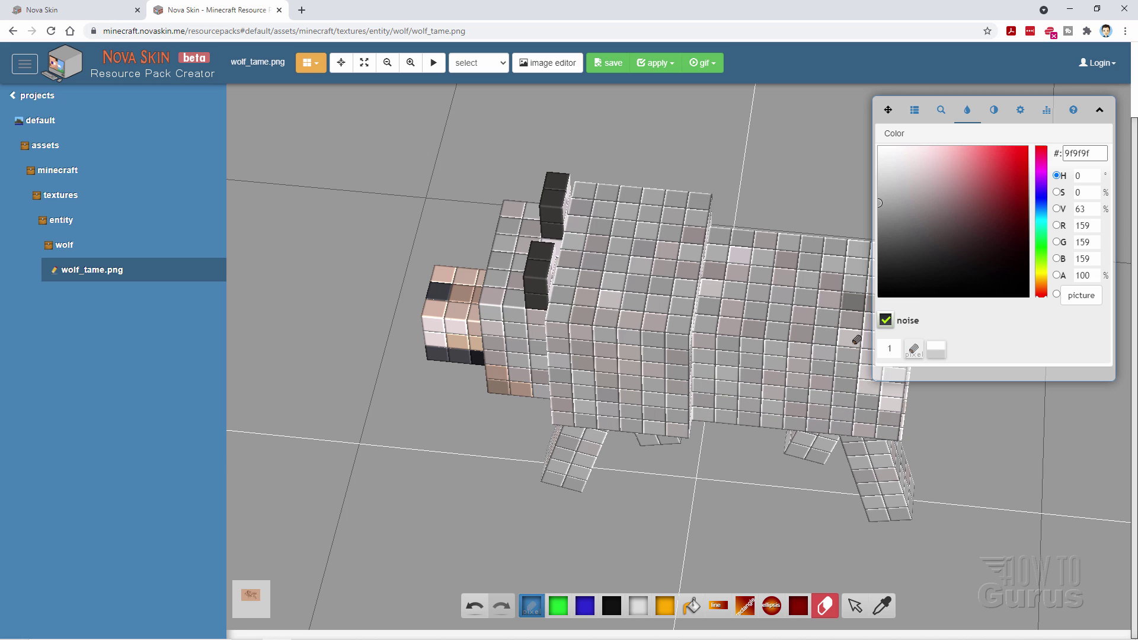
pyautogui.moveTo(728, 529); pyautogui.dragTo(619, 379)
pyautogui.moveTo(700, 236); pyautogui.dragTo(755, 227)
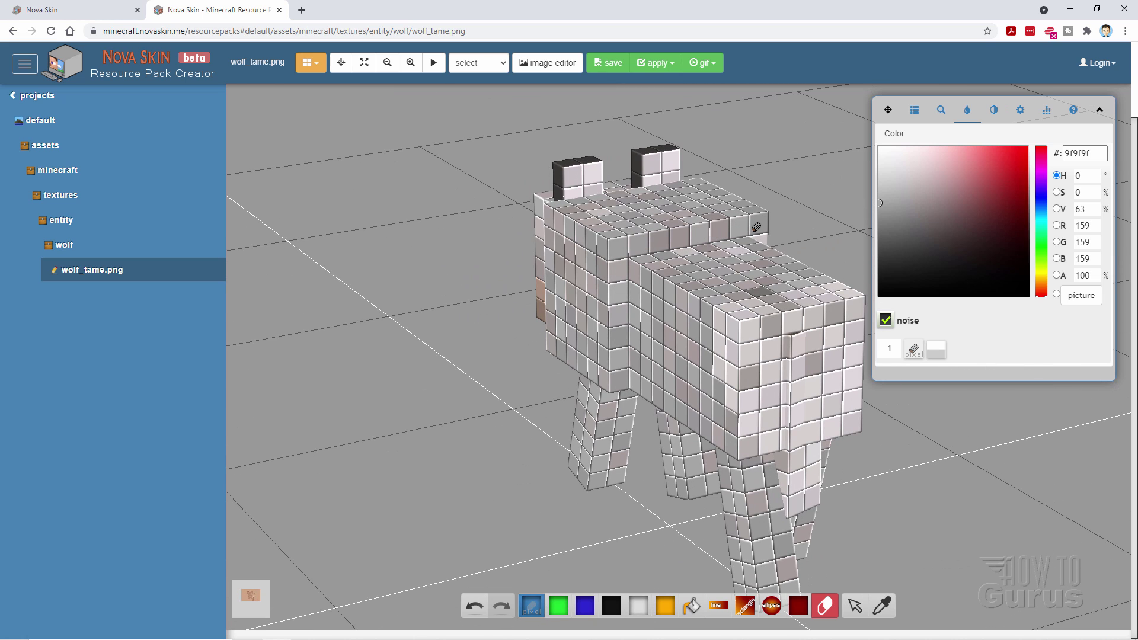
pyautogui.moveTo(791, 298)
pyautogui.mouseDown()
pyautogui.moveTo(729, 344)
pyautogui.moveTo(799, 338)
pyautogui.moveTo(796, 478)
pyautogui.moveTo(807, 490)
pyautogui.moveTo(815, 361)
pyautogui.moveTo(803, 348)
pyautogui.moveTo(767, 418)
pyautogui.moveTo(769, 397)
pyautogui.moveTo(741, 406)
pyautogui.moveTo(752, 389)
pyautogui.moveTo(722, 381)
pyautogui.moveTo(718, 326)
pyautogui.moveTo(735, 403)
pyautogui.moveTo(849, 356)
pyautogui.moveTo(822, 421)
pyautogui.moveTo(844, 424)
pyautogui.moveTo(854, 308)
pyautogui.mouseUp()
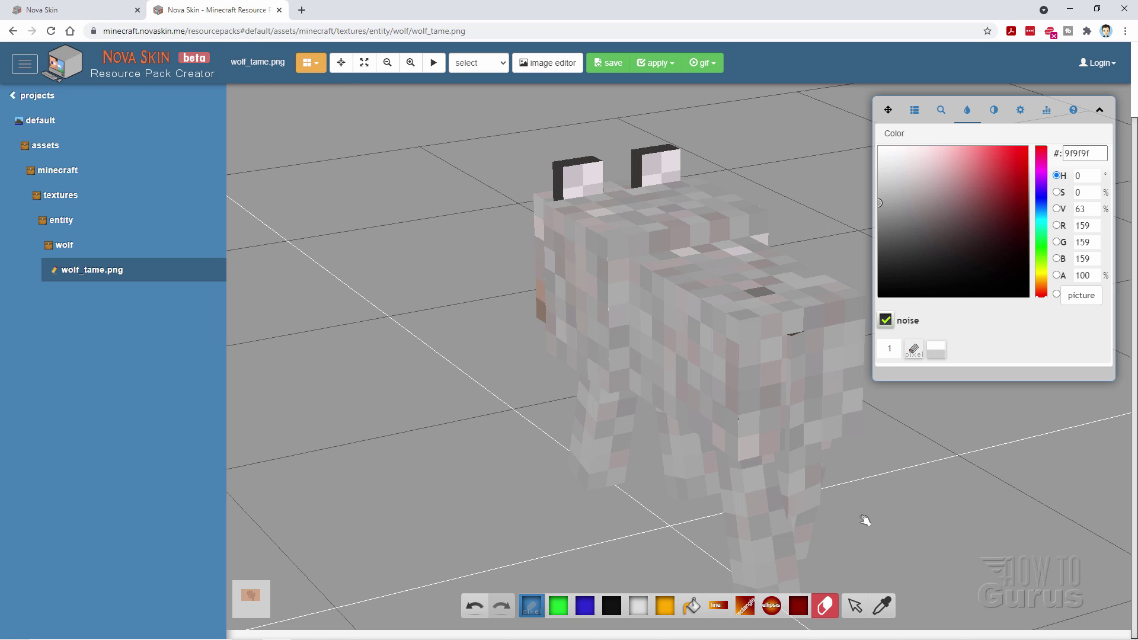
# Step: Paint the remaining tail faces and the undersides of the wolf's body, mane and head with light grey 9f9f9f, leaving the paw soles and muzzle
pyautogui.moveTo(862, 530); pyautogui.dragTo(723, 492)
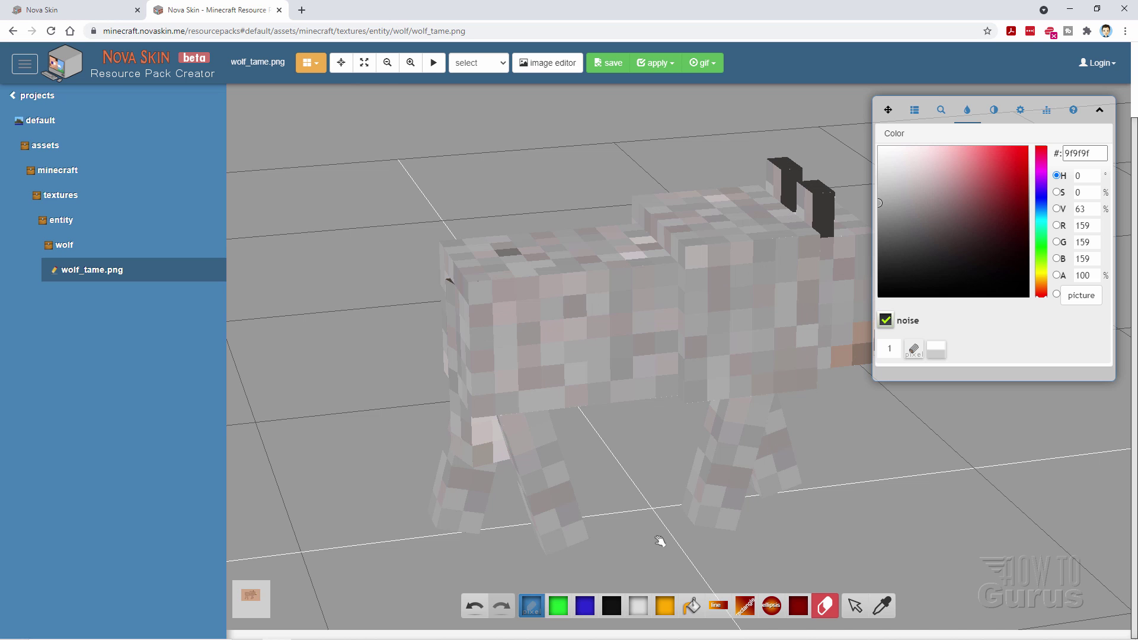
pyautogui.moveTo(660, 541); pyautogui.dragTo(536, 334)
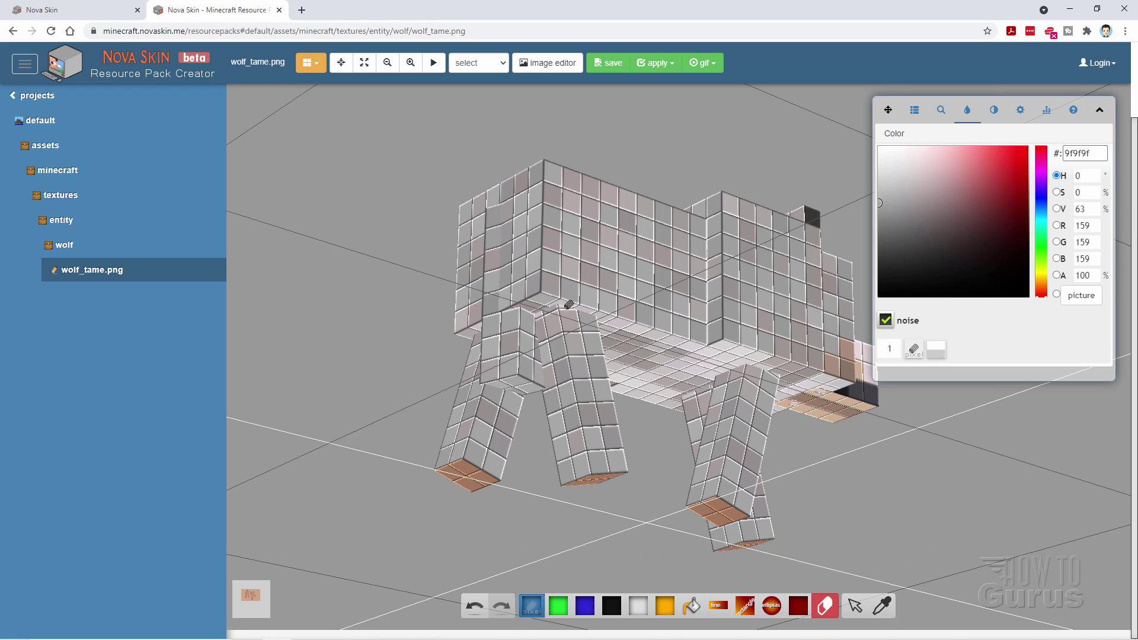
pyautogui.moveTo(613, 314); pyautogui.dragTo(622, 370)
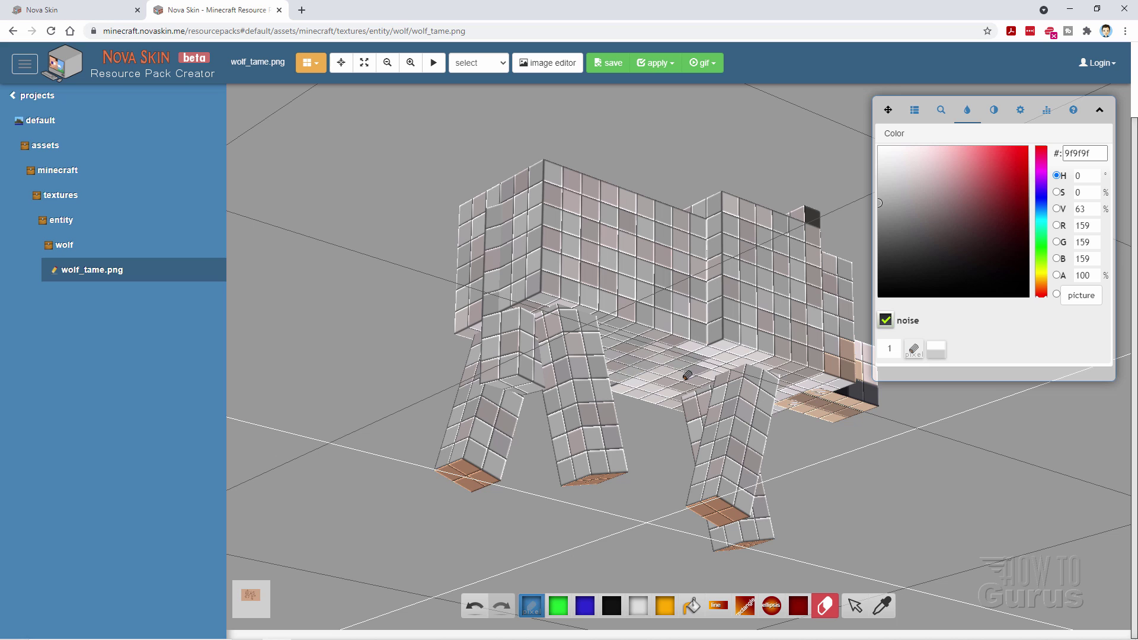
pyautogui.moveTo(378, 390); pyautogui.dragTo(428, 337)
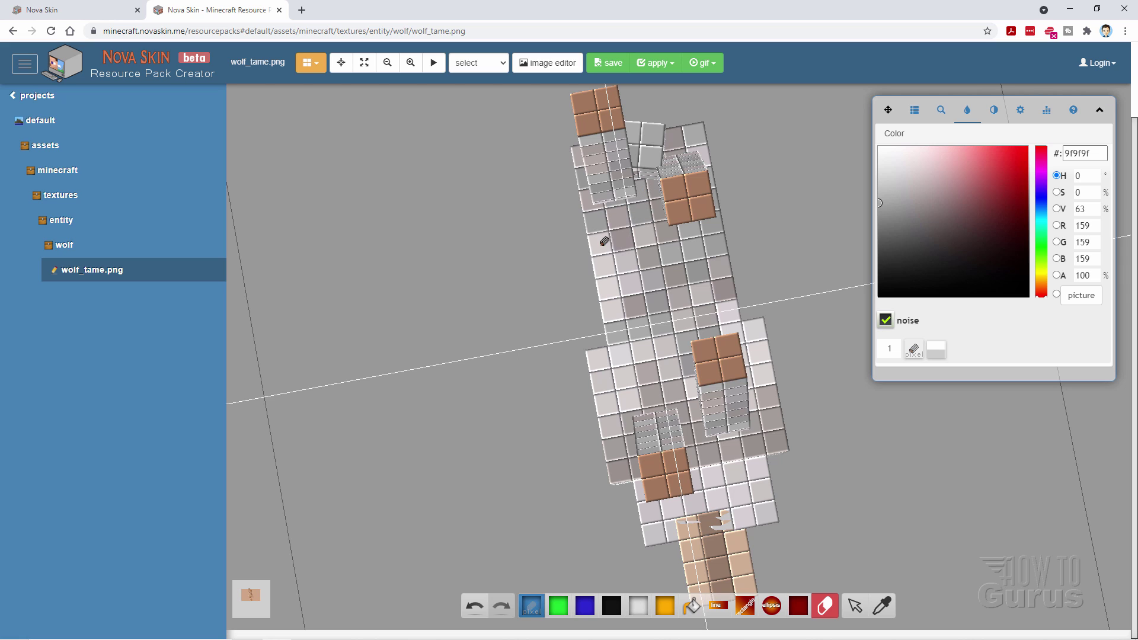
pyautogui.moveTo(628, 256)
pyautogui.mouseDown()
pyautogui.moveTo(617, 294)
pyautogui.moveTo(734, 317)
pyautogui.mouseUp()
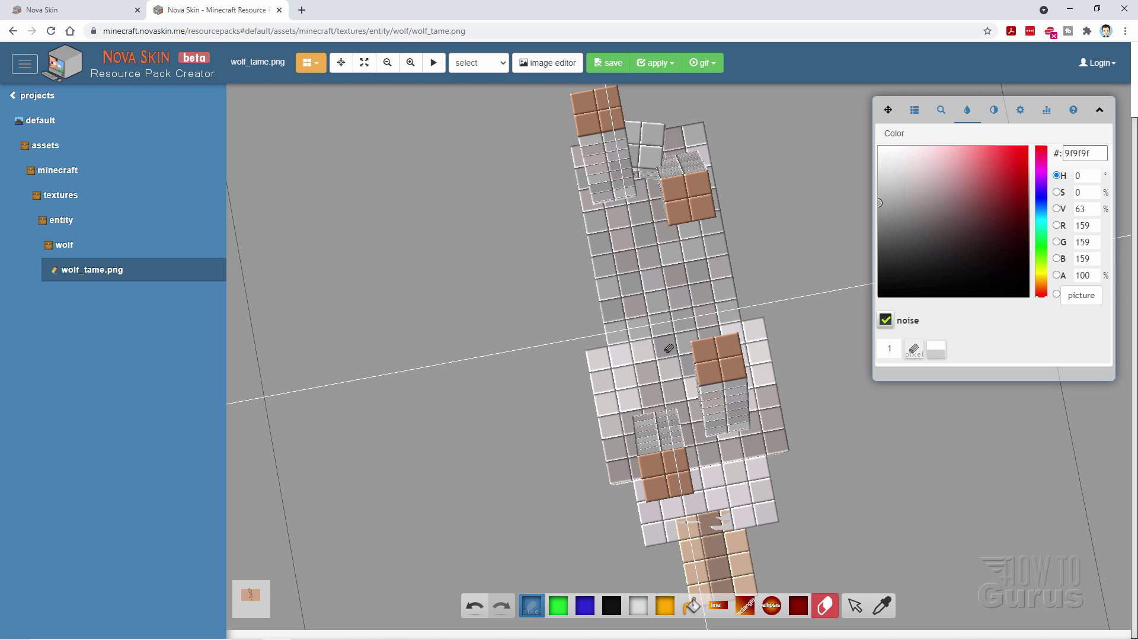
pyautogui.moveTo(669, 348)
pyautogui.mouseDown()
pyautogui.moveTo(617, 393)
pyautogui.moveTo(688, 386)
pyautogui.mouseUp()
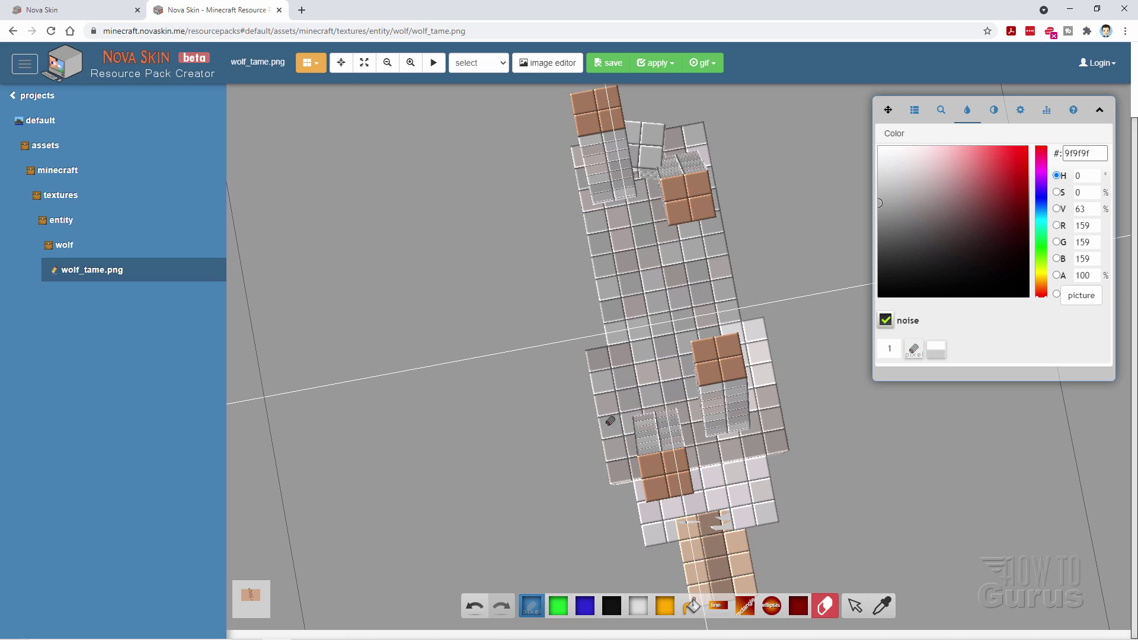
pyautogui.moveTo(610, 421)
pyautogui.mouseDown()
pyautogui.moveTo(782, 425)
pyautogui.moveTo(759, 404)
pyautogui.mouseUp()
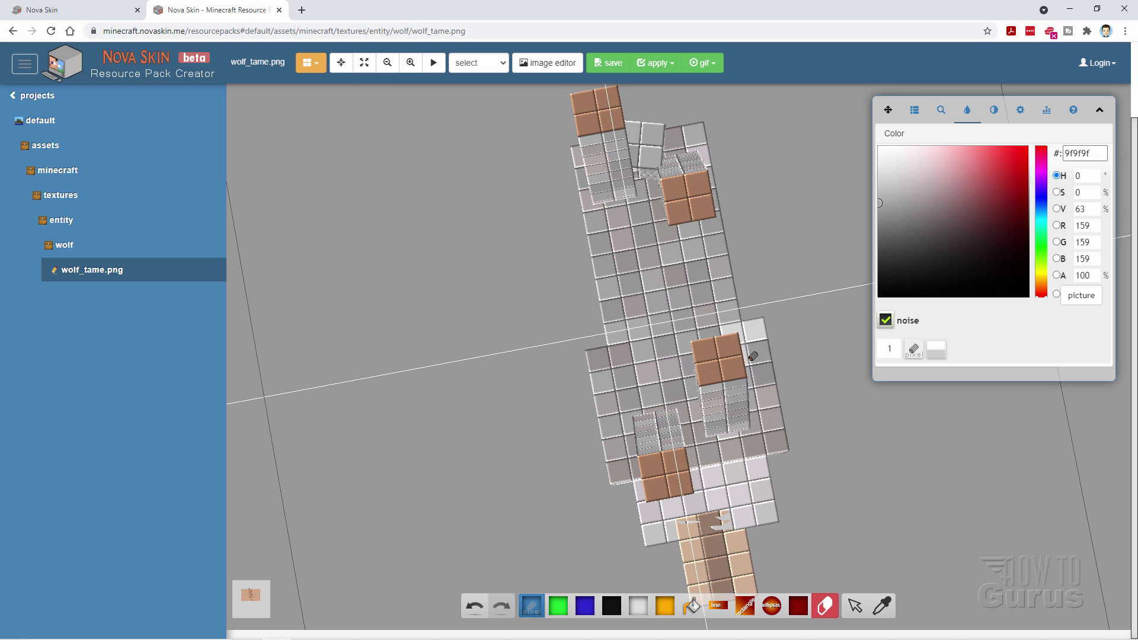
pyautogui.moveTo(729, 479)
pyautogui.mouseDown()
pyautogui.moveTo(750, 469)
pyautogui.moveTo(768, 506)
pyautogui.mouseUp()
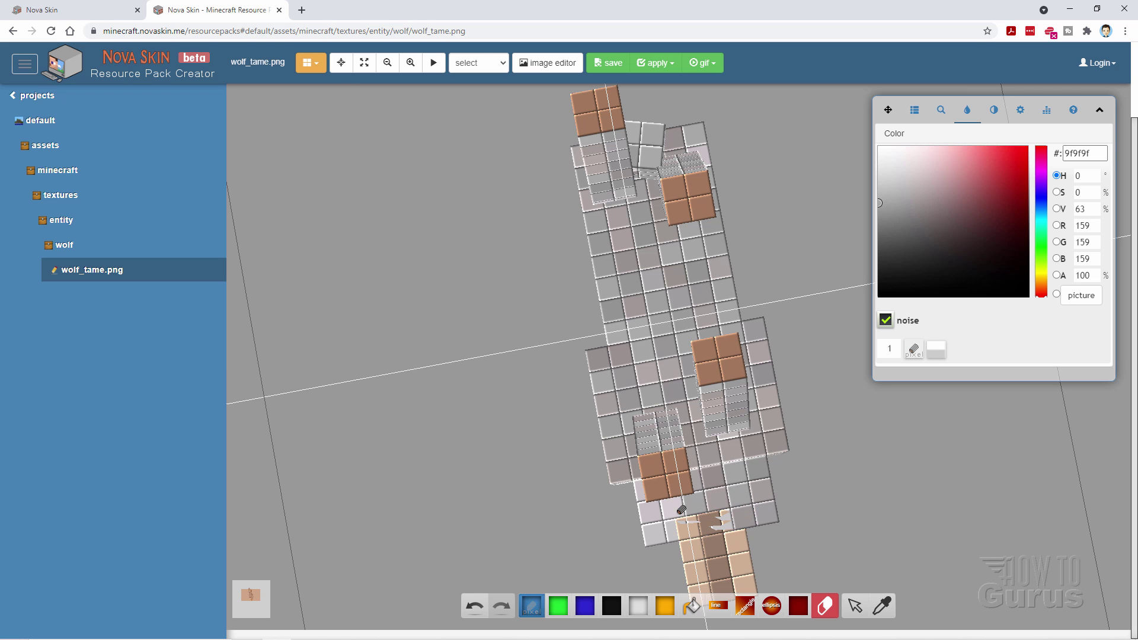
pyautogui.moveTo(682, 510); pyautogui.dragTo(643, 509)
# Step: Switch to the darker grey 787777 and paint the front part of the mane, its front face and a patchy stripe along the back
pyautogui.moveTo(643, 508)
pyautogui.mouseDown(button='right')
pyautogui.moveTo(488, 445)
pyautogui.moveTo(515, 521)
pyautogui.moveTo(470, 482)
pyautogui.moveTo(718, 352)
pyautogui.moveTo(457, 452)
pyautogui.moveTo(748, 390)
pyautogui.moveTo(592, 531)
pyautogui.moveTo(490, 549)
pyautogui.moveTo(587, 536)
pyautogui.moveTo(587, 561)
pyautogui.moveTo(560, 559)
pyautogui.moveTo(741, 282)
pyautogui.moveTo(890, 236)
pyautogui.mouseUp(button='right')
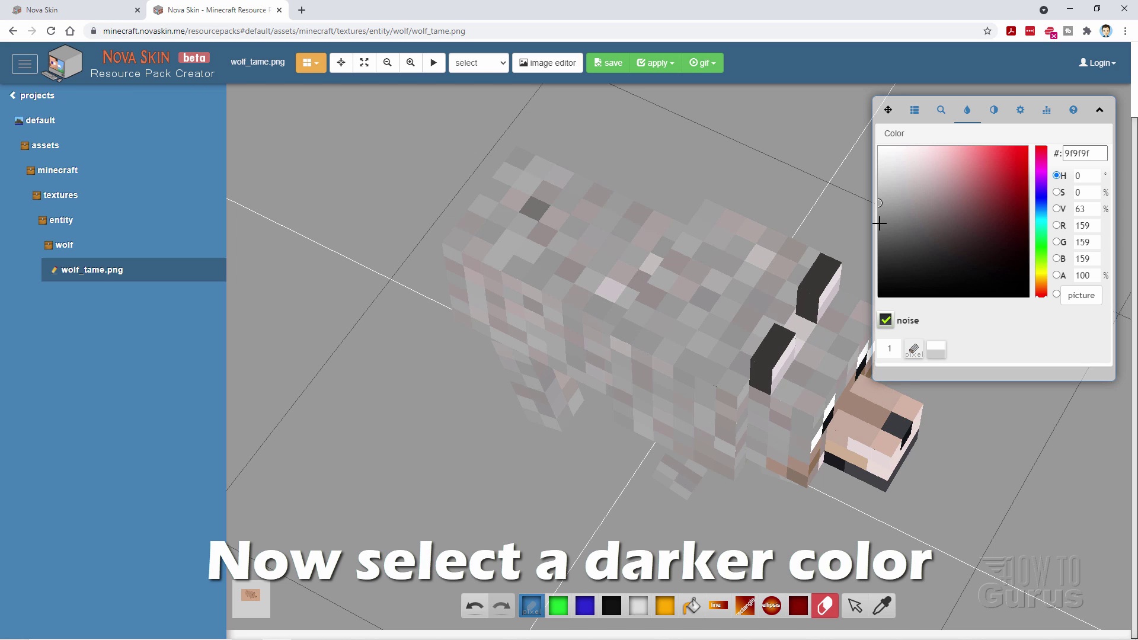
pyautogui.moveTo(763, 279)
pyautogui.mouseDown()
pyautogui.moveTo(761, 310)
pyautogui.moveTo(751, 312)
pyautogui.moveTo(780, 261)
pyautogui.moveTo(739, 254)
pyautogui.moveTo(742, 310)
pyautogui.moveTo(783, 317)
pyautogui.moveTo(698, 336)
pyautogui.moveTo(733, 376)
pyautogui.moveTo(686, 386)
pyautogui.moveTo(717, 411)
pyautogui.moveTo(703, 369)
pyautogui.moveTo(718, 410)
pyautogui.mouseUp()
pyautogui.moveTo(740, 390)
pyautogui.mouseDown(button='right')
pyautogui.moveTo(790, 539)
pyautogui.moveTo(630, 529)
pyautogui.moveTo(639, 306)
pyautogui.mouseUp(button='right')
pyautogui.moveTo(640, 306)
pyautogui.mouseDown()
pyautogui.moveTo(616, 355)
pyautogui.moveTo(652, 338)
pyautogui.moveTo(619, 419)
pyautogui.moveTo(661, 412)
pyautogui.mouseUp()
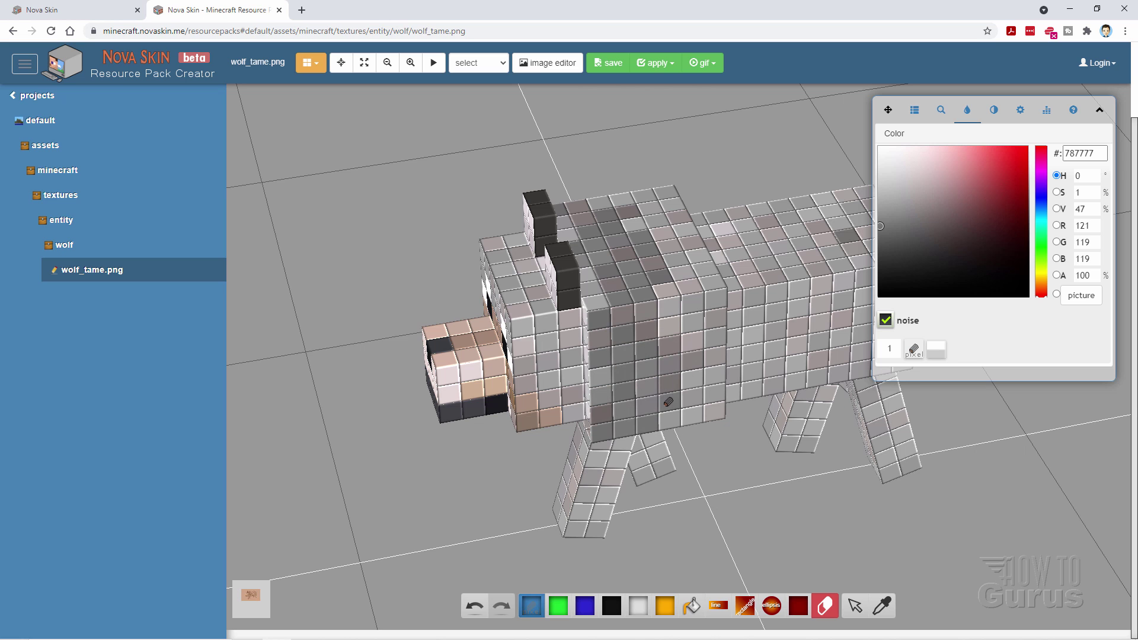
pyautogui.moveTo(661, 411)
pyautogui.mouseDown(button='right')
pyautogui.moveTo(803, 528)
pyautogui.moveTo(773, 533)
pyautogui.moveTo(714, 340)
pyautogui.mouseUp(button='right')
pyautogui.moveTo(713, 340)
pyautogui.mouseDown()
pyautogui.moveTo(762, 373)
pyautogui.moveTo(774, 403)
pyautogui.moveTo(800, 371)
pyautogui.moveTo(852, 393)
pyautogui.moveTo(773, 336)
pyautogui.mouseUp()
pyautogui.moveTo(774, 336)
pyautogui.mouseDown(button='right')
pyautogui.moveTo(637, 470)
pyautogui.moveTo(529, 489)
pyautogui.moveTo(686, 322)
pyautogui.moveTo(637, 501)
pyautogui.mouseUp(button='right')
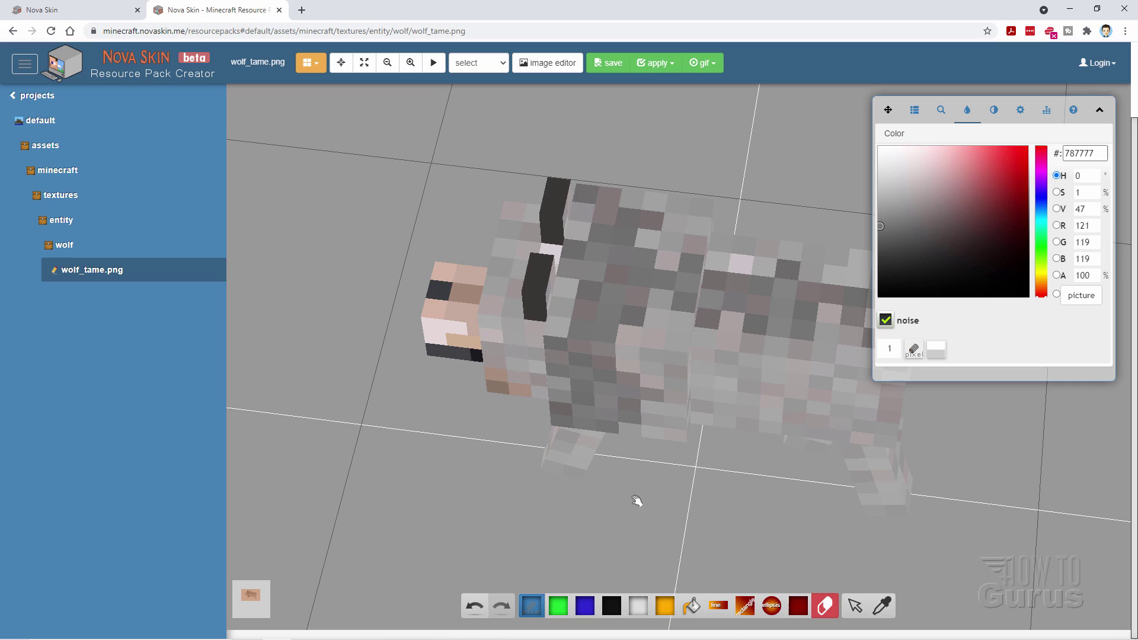
pyautogui.moveTo(564, 536)
pyautogui.mouseDown(button='right')
pyautogui.moveTo(500, 483)
pyautogui.moveTo(666, 506)
pyautogui.moveTo(628, 510)
pyautogui.moveTo(695, 496)
pyautogui.moveTo(611, 484)
pyautogui.moveTo(646, 490)
pyautogui.mouseUp(button='right')
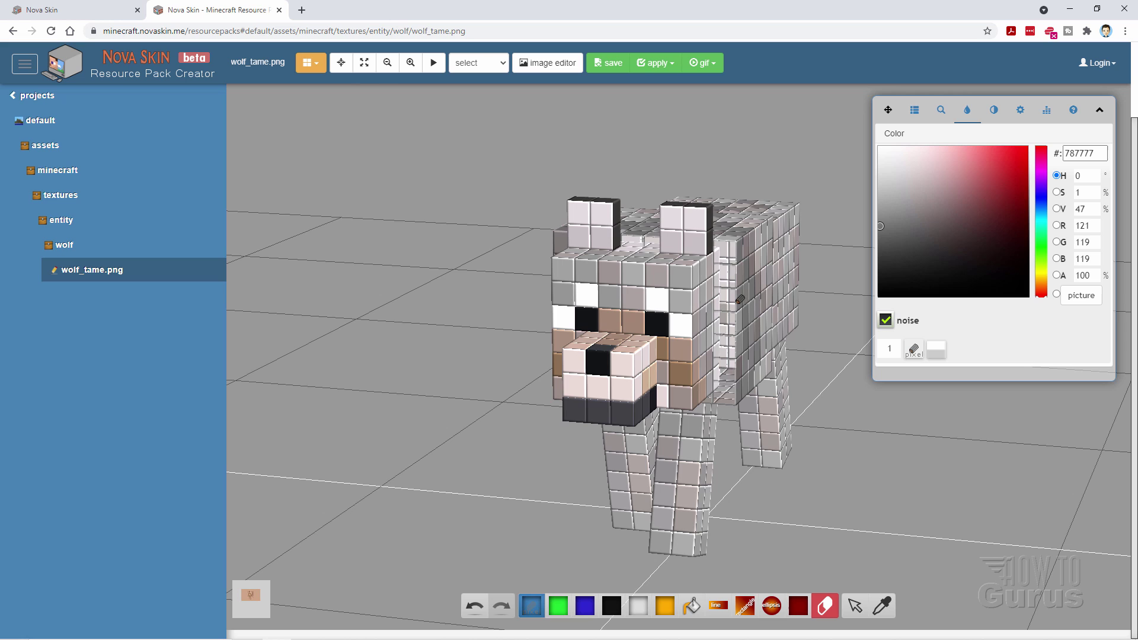
pyautogui.moveTo(732, 249); pyautogui.dragTo(728, 388)
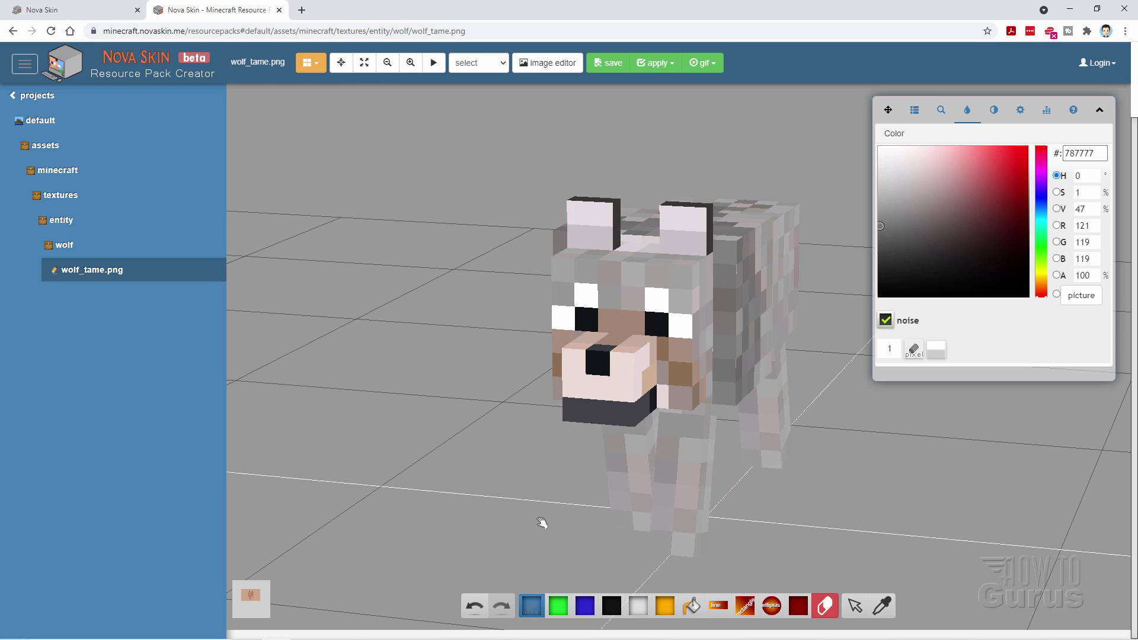
# Step: Save the painted wolf texture image as wolf_tame.png in C:\Packs over the existing file, and close the download dialog
pyautogui.moveTo(541, 523); pyautogui.dragTo(610, 521)
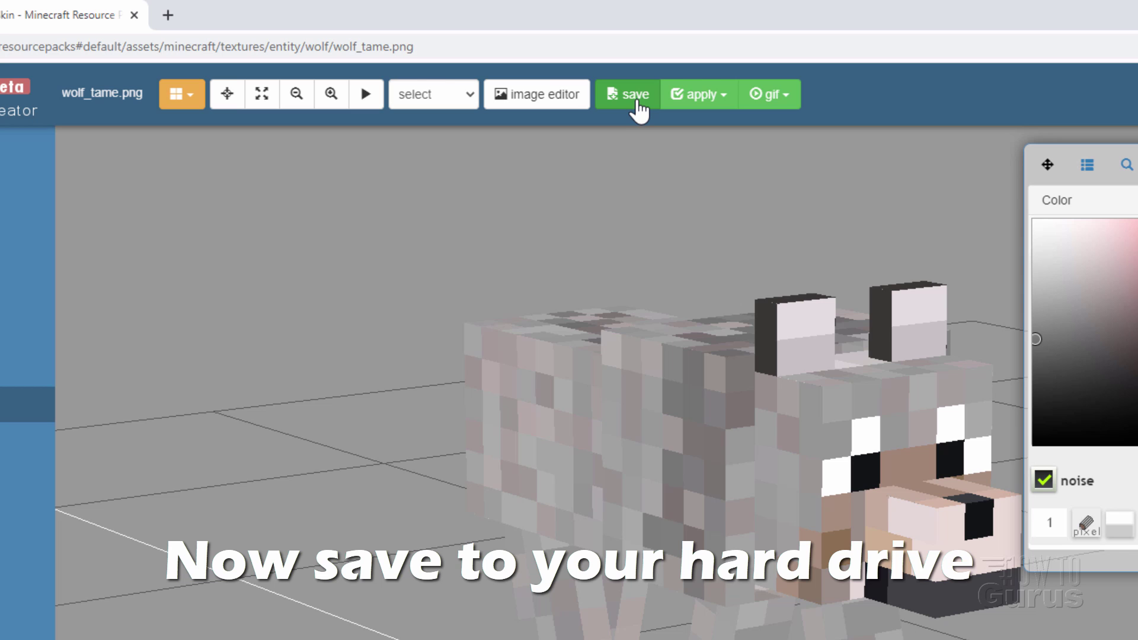
pyautogui.click(636, 101)
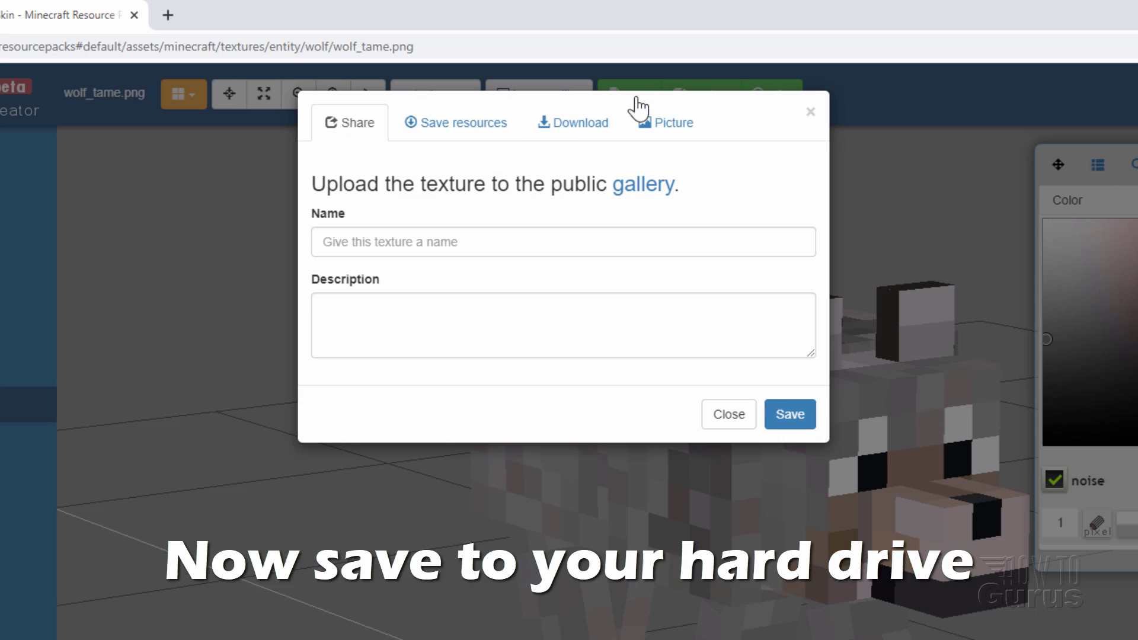
pyautogui.click(584, 127)
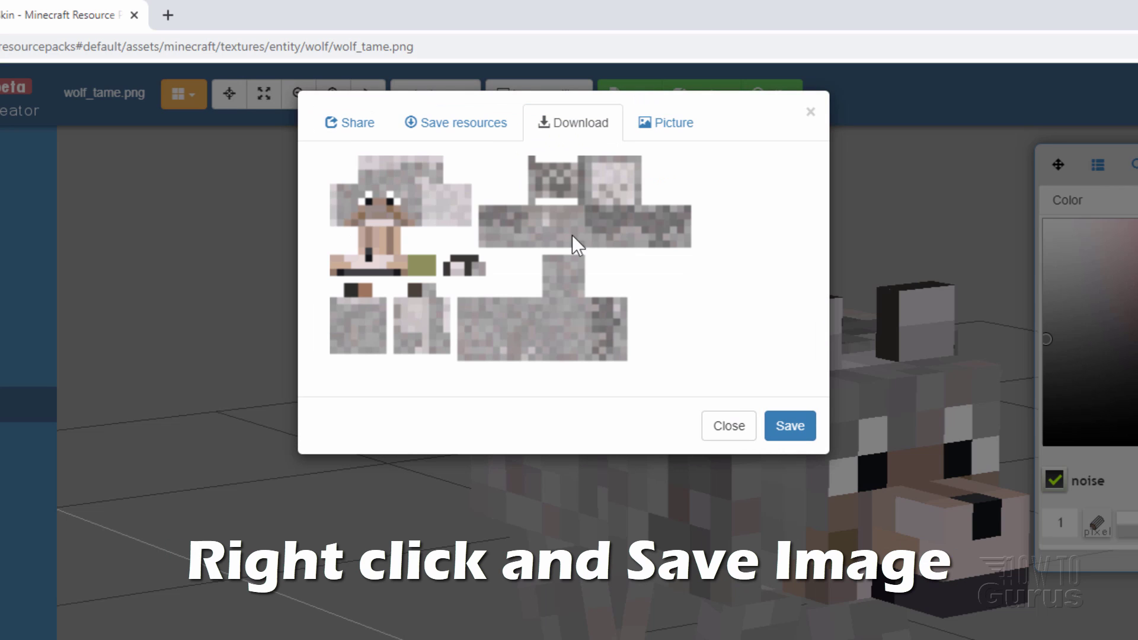
pyautogui.rightClick(532, 240)
pyautogui.click(584, 266)
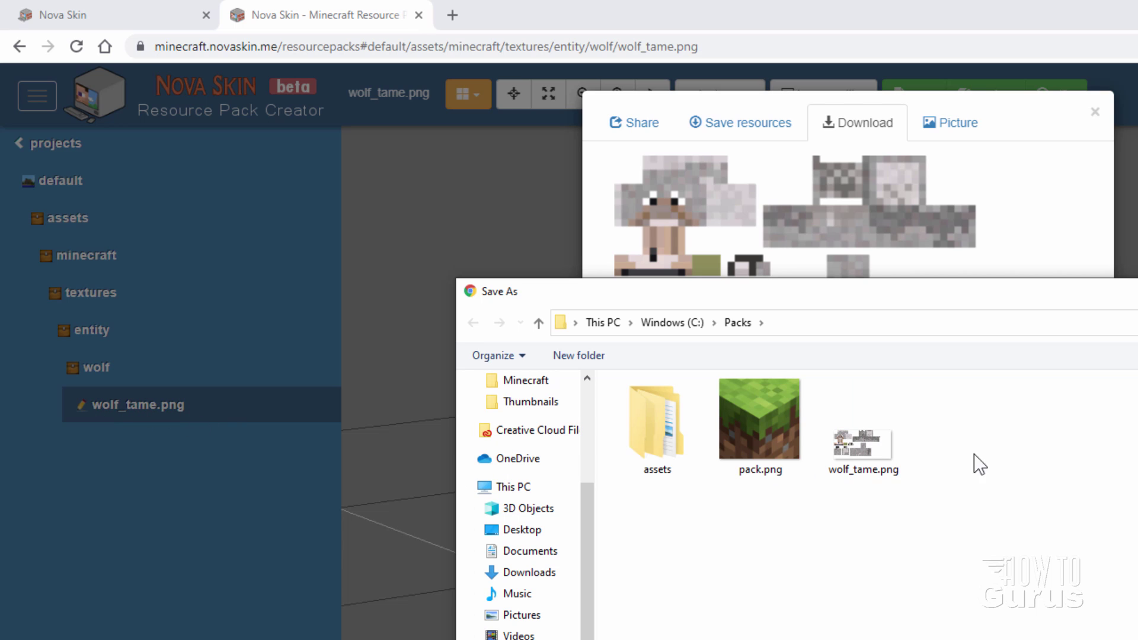
pyautogui.click(878, 450)
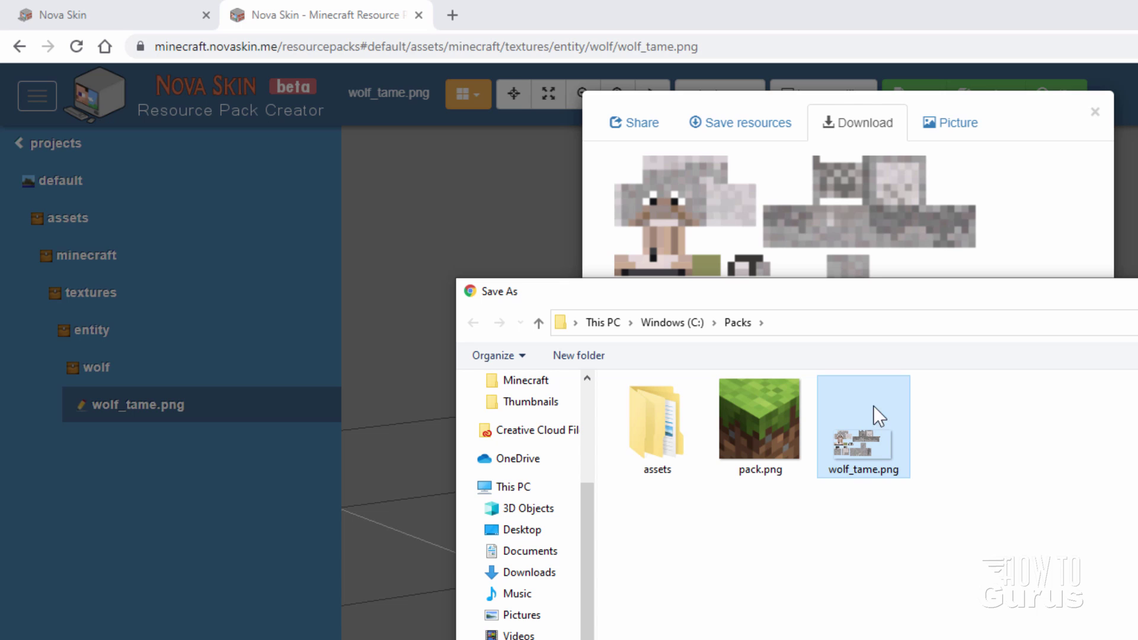
pyautogui.press('Return')
pyautogui.click(920, 494)
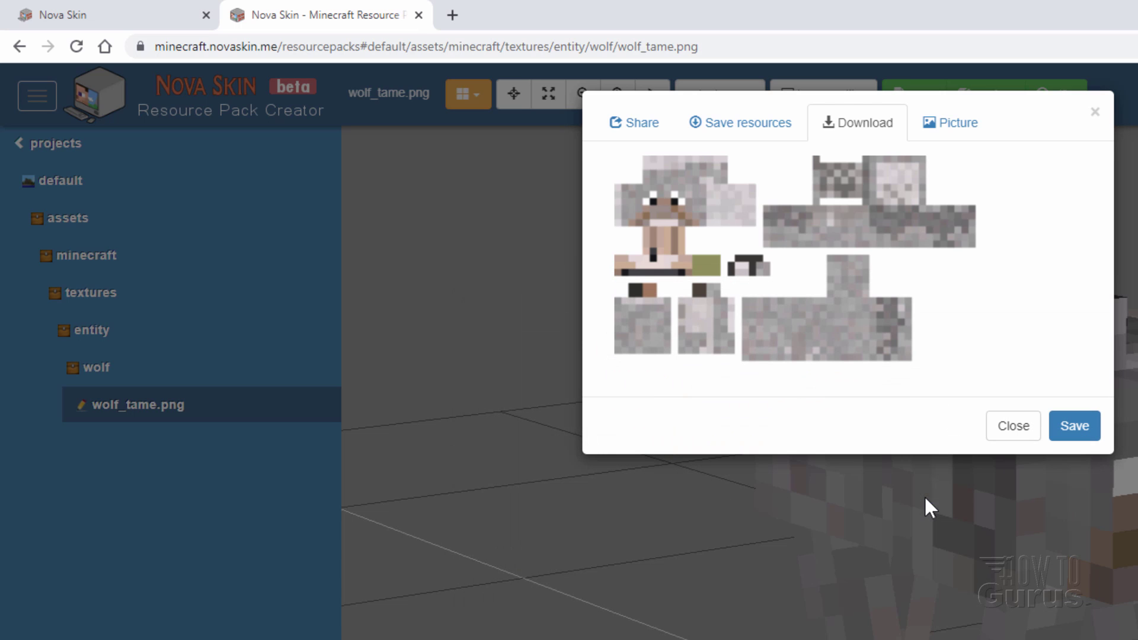
pyautogui.click(1013, 425)
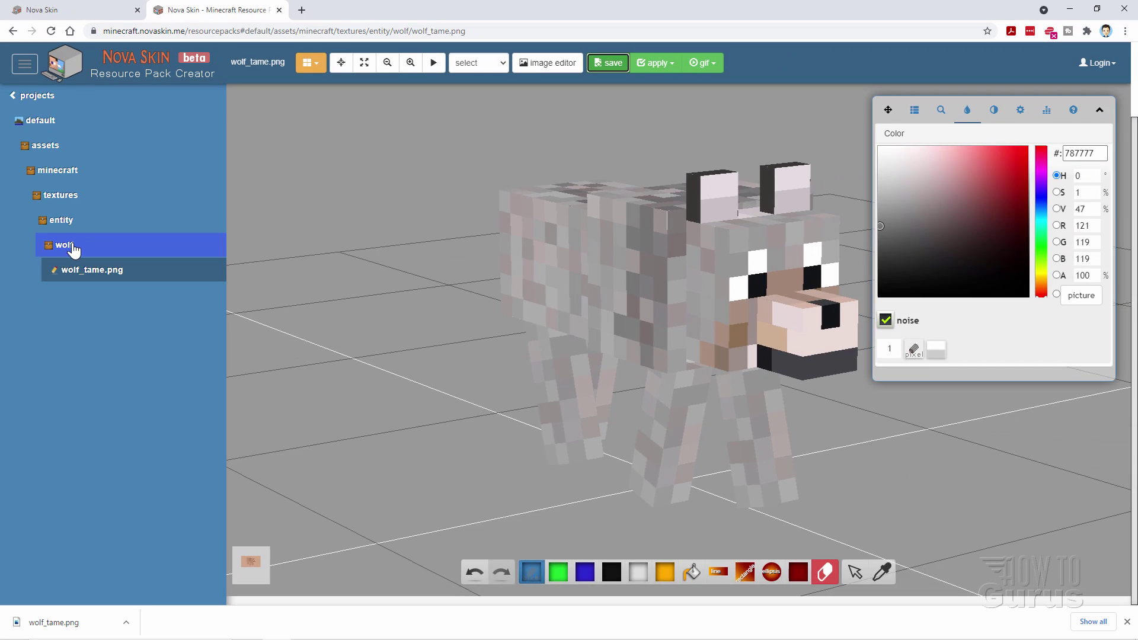
# Step: Open wolf_collar.png from the wolf folder for editing and change the blue paint colour to medium blue 0082f7
pyautogui.click(102, 353)
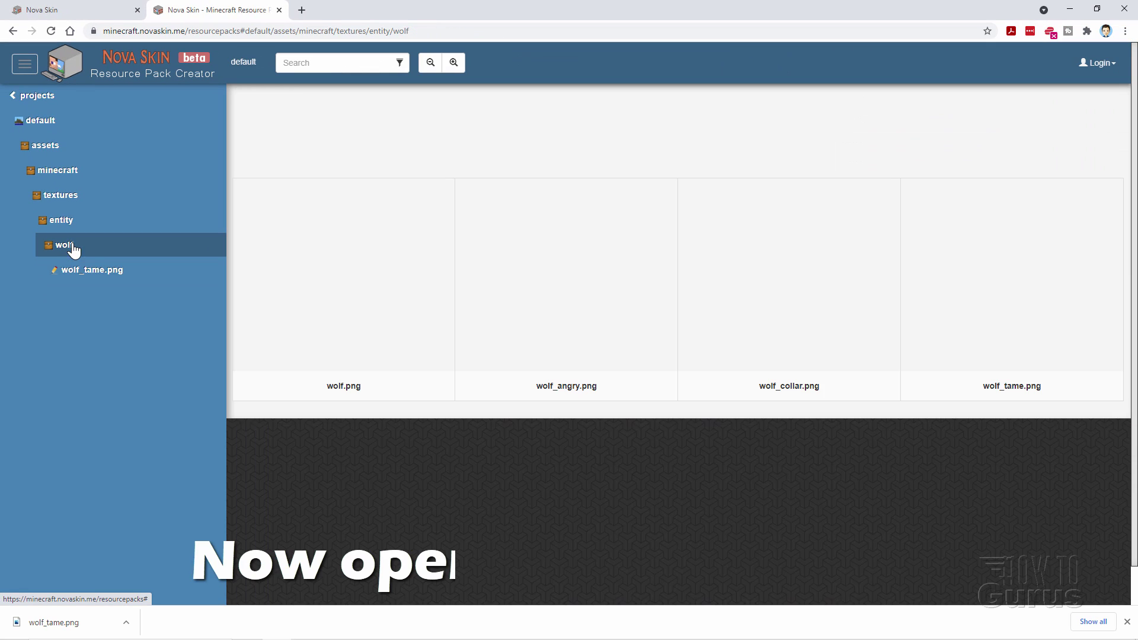
pyautogui.click(787, 223)
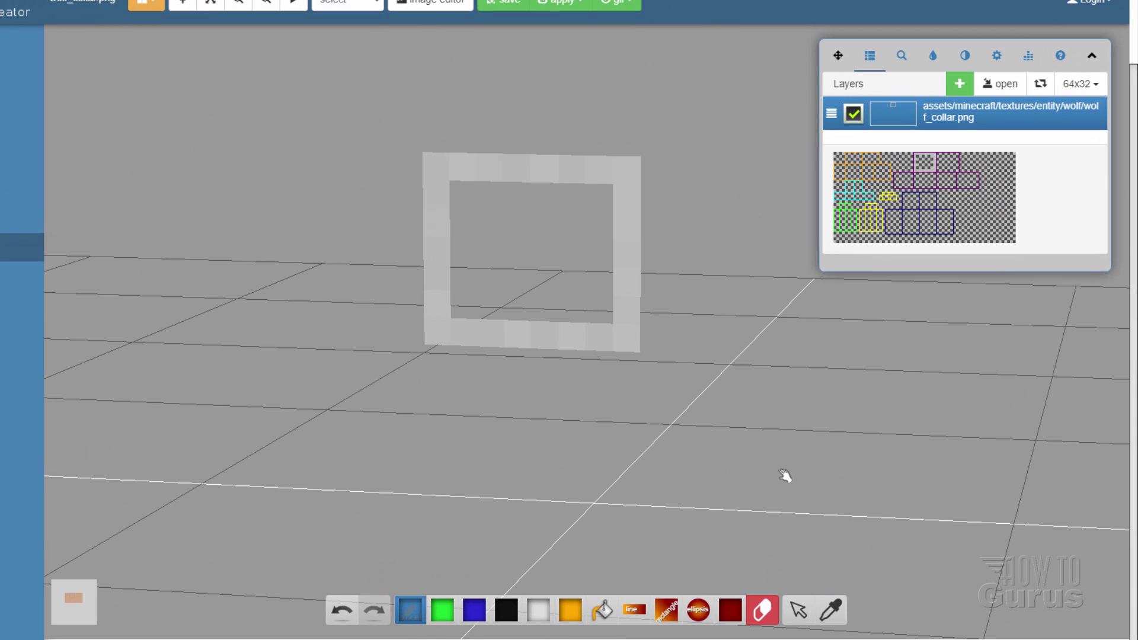
pyautogui.click(475, 611)
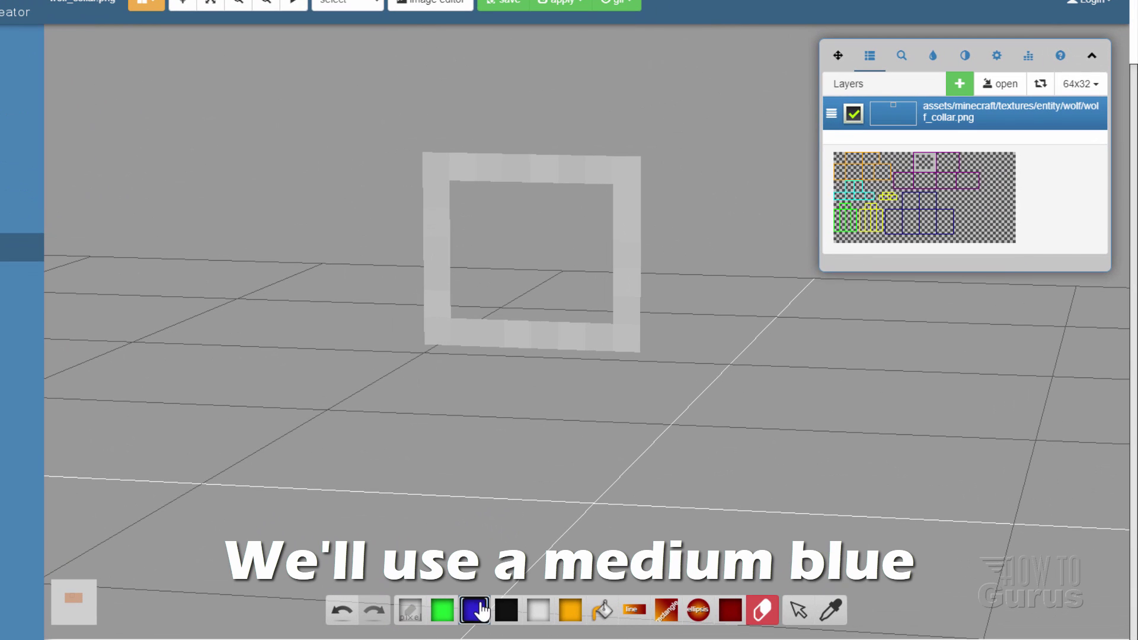
pyautogui.click(482, 611)
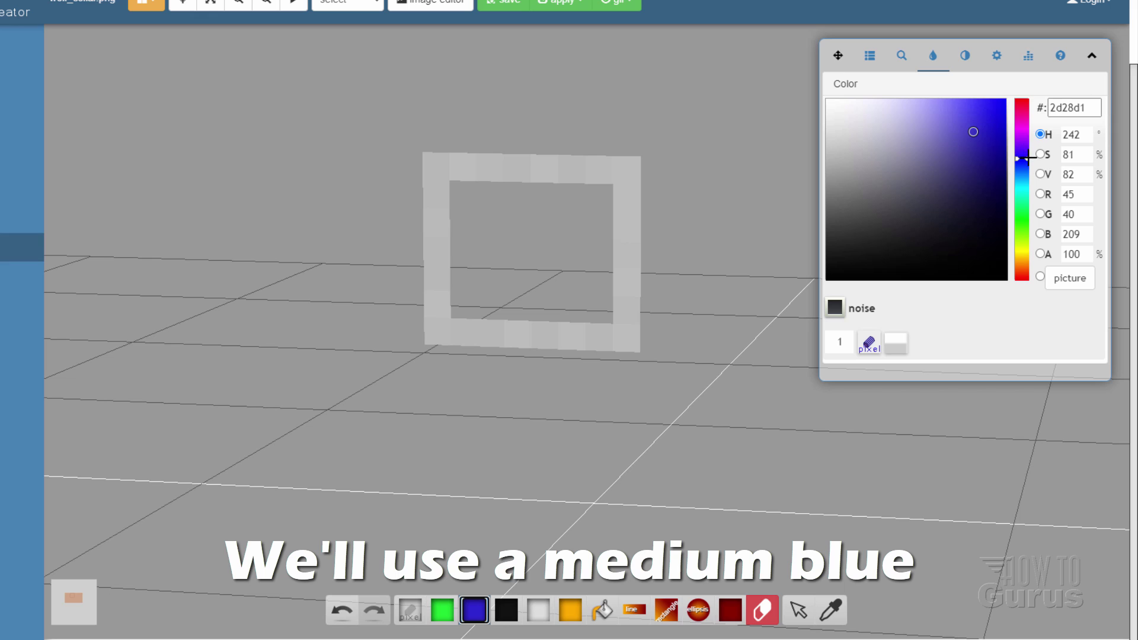
pyautogui.moveTo(1028, 156); pyautogui.dragTo(1026, 177)
pyautogui.moveTo(1001, 121); pyautogui.dragTo(1006, 104)
# Step: Paint one vertical side of the collar and a few pixels of its top edge in blue 0082f7
pyautogui.click(436, 168)
pyautogui.click(456, 155)
pyautogui.click(566, 158)
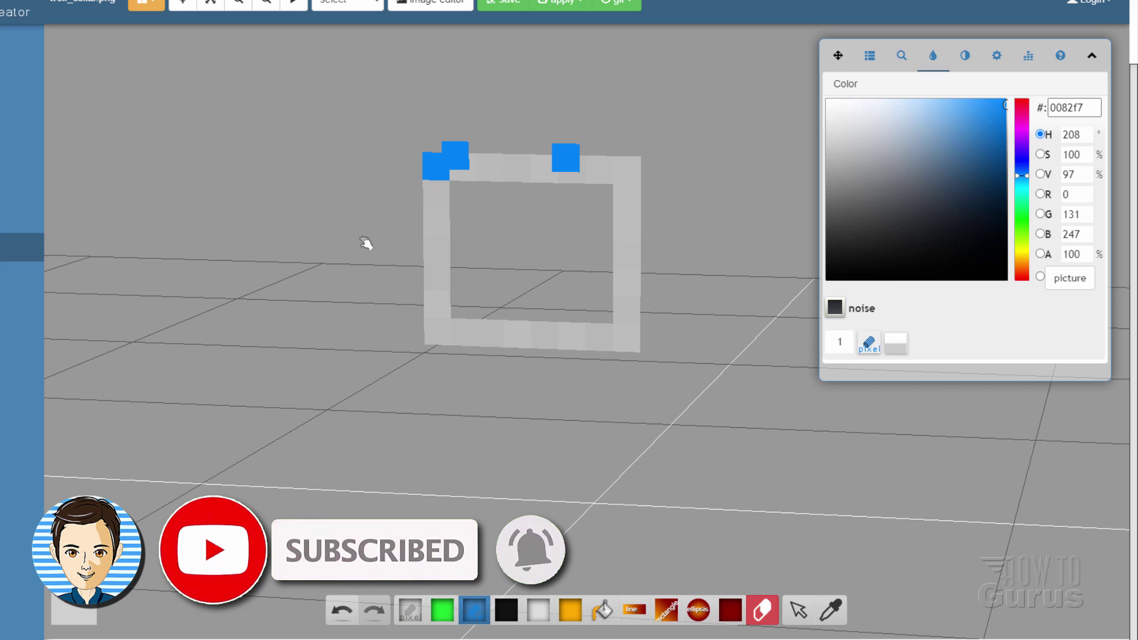
pyautogui.moveTo(358, 314); pyautogui.dragTo(544, 256)
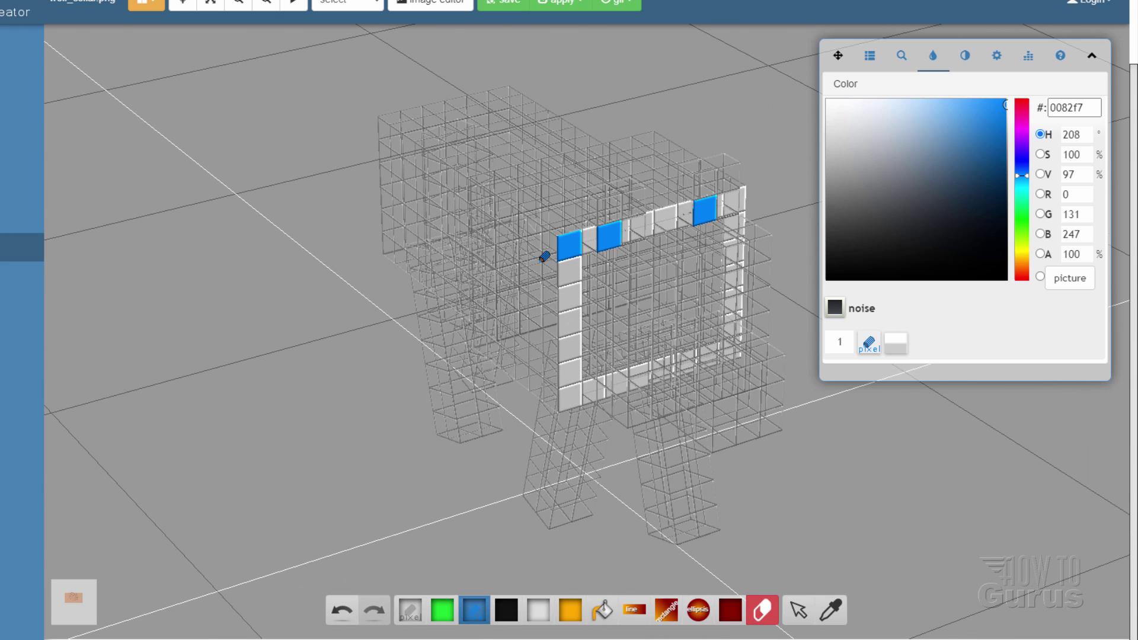
pyautogui.click(589, 236)
pyautogui.click(686, 209)
pyautogui.click(568, 274)
pyautogui.click(568, 299)
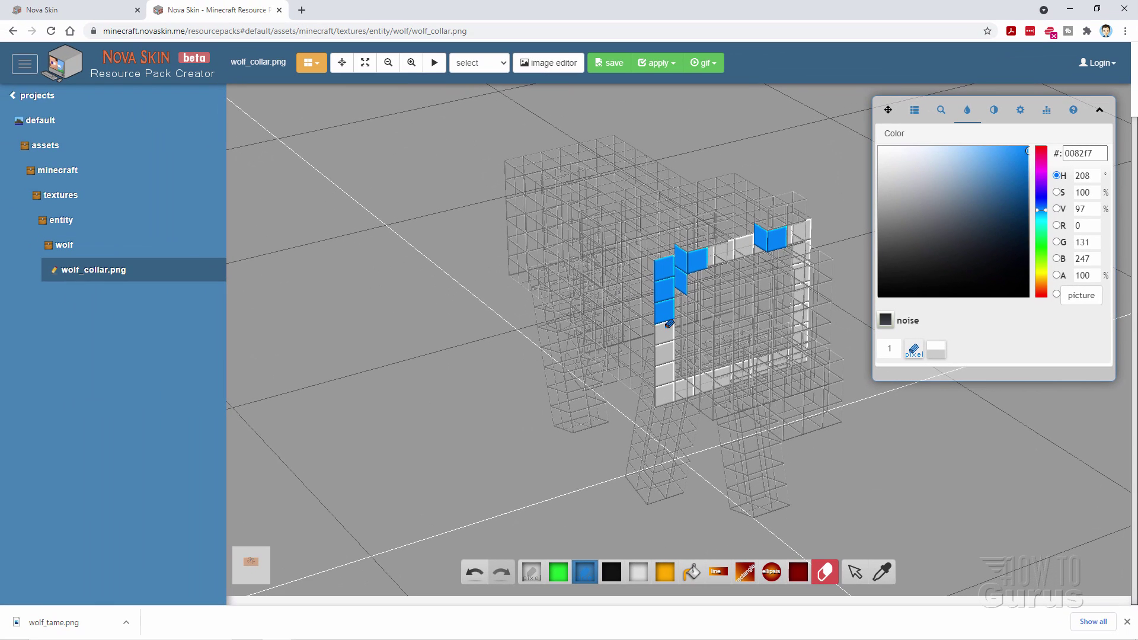
pyautogui.moveTo(670, 324); pyautogui.dragTo(663, 398)
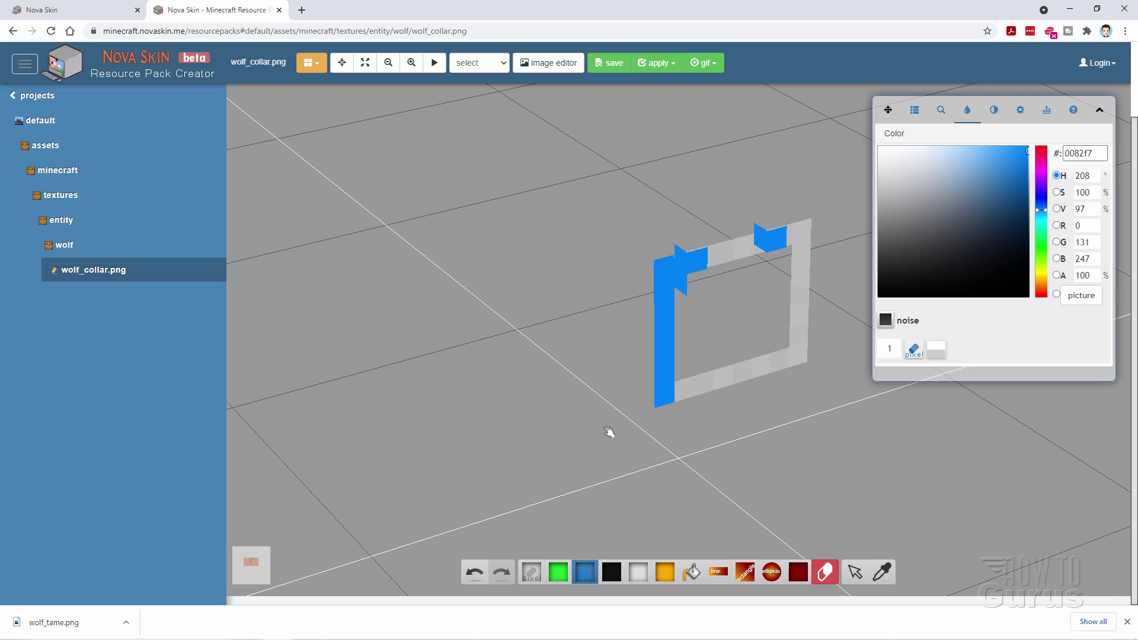
# Step: Paint the collar's other side, its bottom edge and the middle of its top edge in blue 0082f7
pyautogui.moveTo(611, 504)
pyautogui.mouseDown()
pyautogui.moveTo(692, 249)
pyautogui.moveTo(785, 270)
pyautogui.moveTo(772, 433)
pyautogui.moveTo(746, 442)
pyautogui.moveTo(623, 329)
pyautogui.moveTo(619, 251)
pyautogui.moveTo(580, 221)
pyautogui.moveTo(625, 270)
pyautogui.moveTo(515, 481)
pyautogui.moveTo(543, 486)
pyautogui.moveTo(503, 481)
pyautogui.moveTo(533, 461)
pyautogui.moveTo(562, 481)
pyautogui.mouseUp()
pyautogui.click(598, 289)
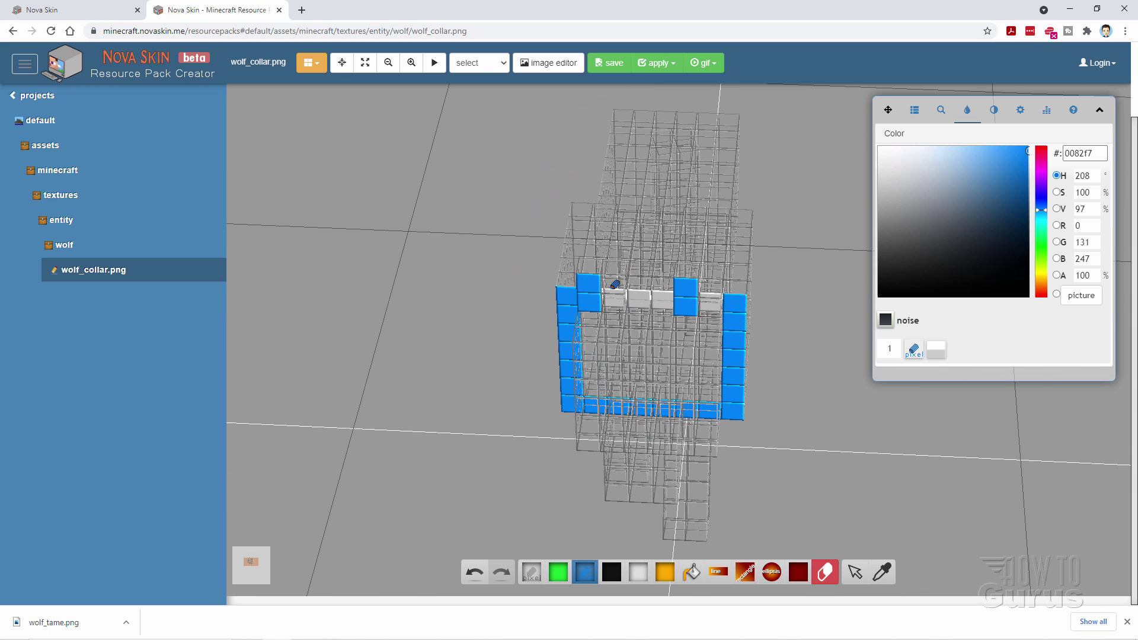
pyautogui.moveTo(619, 289); pyautogui.dragTo(644, 289)
pyautogui.click(663, 292)
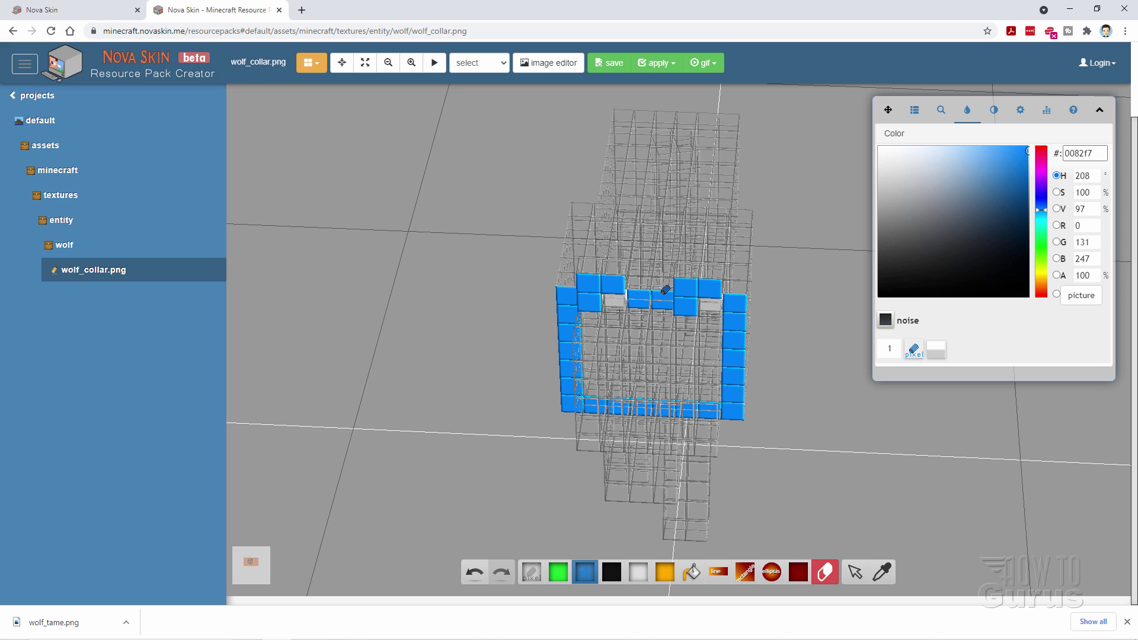
# Step: Erase the stray blue pixels around the collar's top edge, keeping only the two middle pixels blue between the corners
pyautogui.click(825, 572)
pyautogui.click(610, 300)
pyautogui.click(598, 283)
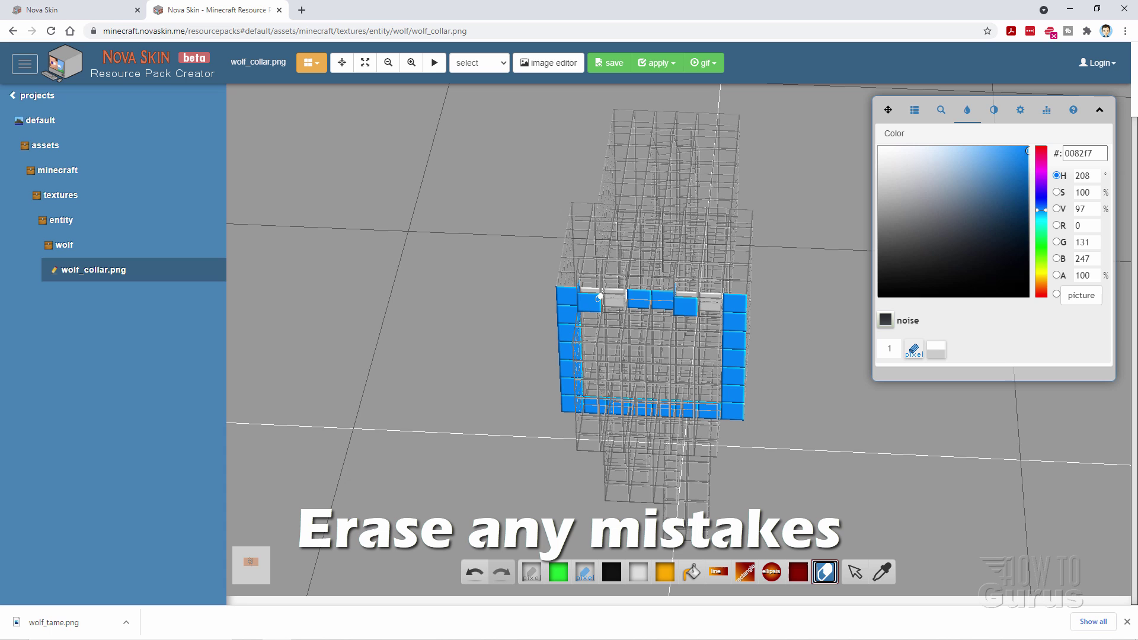
pyautogui.click(598, 297)
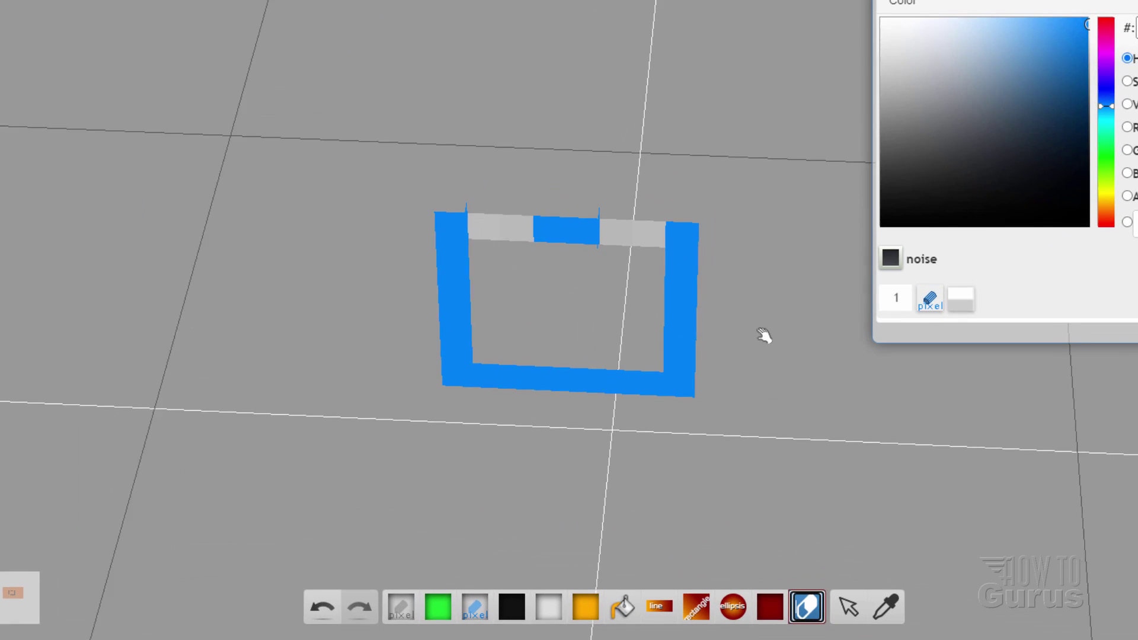
pyautogui.moveTo(784, 406)
pyautogui.mouseDown()
pyautogui.moveTo(779, 425)
pyautogui.moveTo(590, 232)
pyautogui.mouseUp()
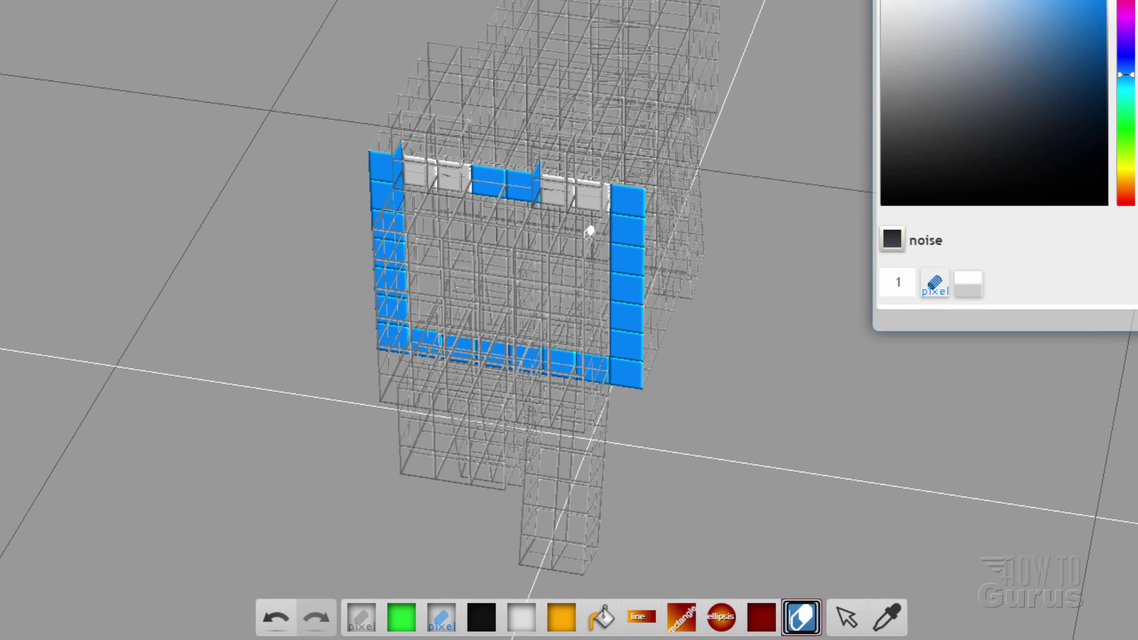
pyautogui.moveTo(747, 381); pyautogui.dragTo(457, 200)
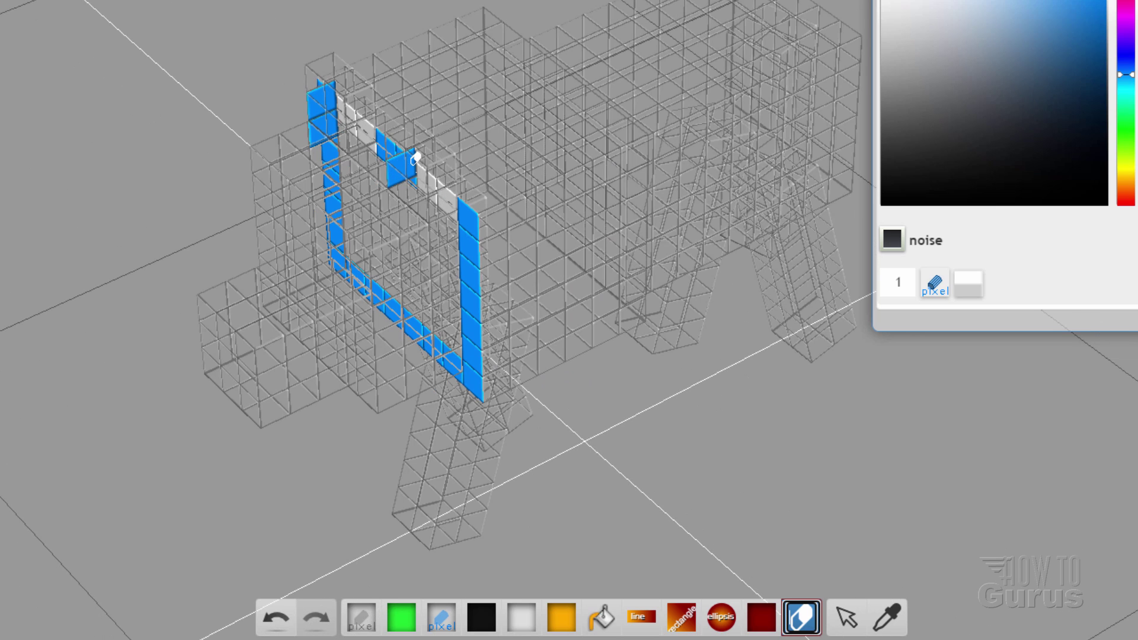
pyautogui.moveTo(415, 159); pyautogui.dragTo(618, 294)
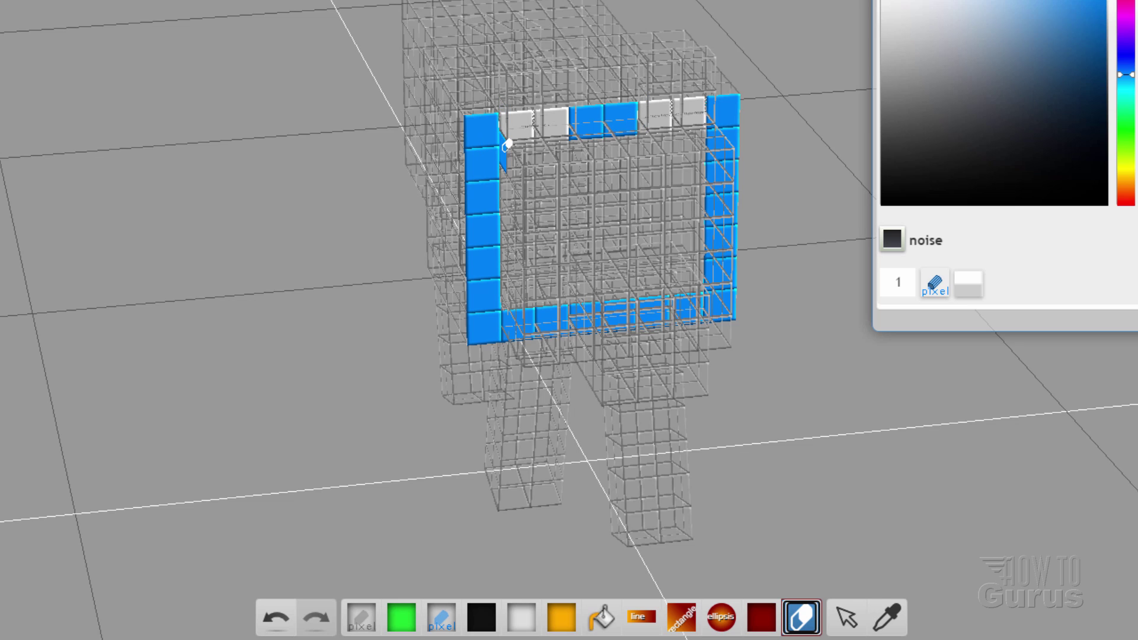
pyautogui.moveTo(393, 462); pyautogui.dragTo(432, 465)
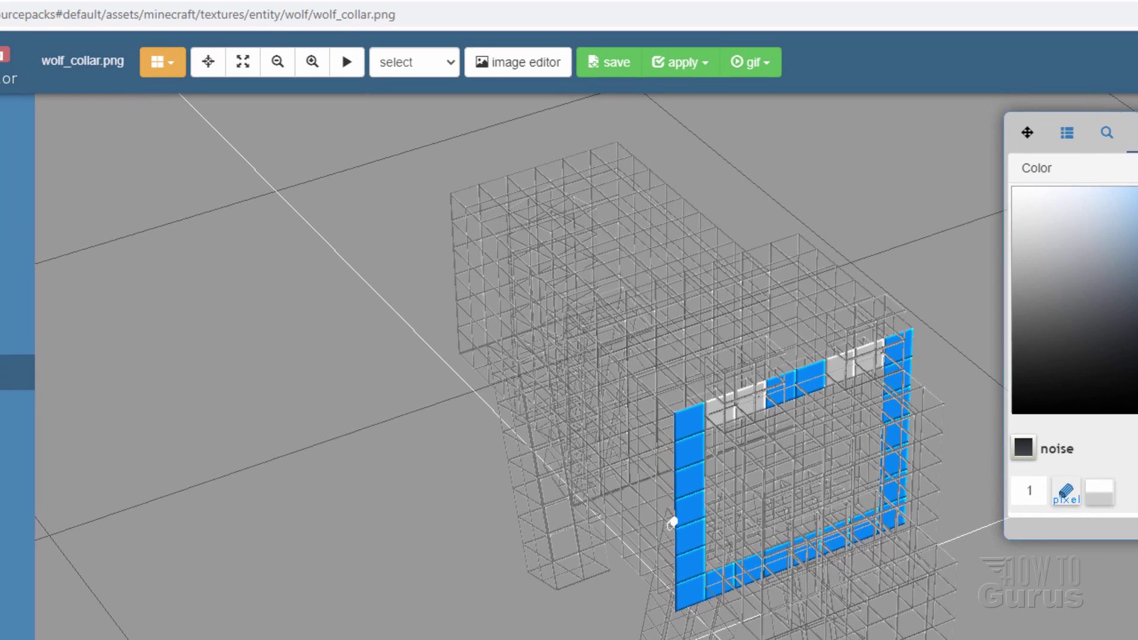
pyautogui.moveTo(233, 342); pyautogui.dragTo(233, 342)
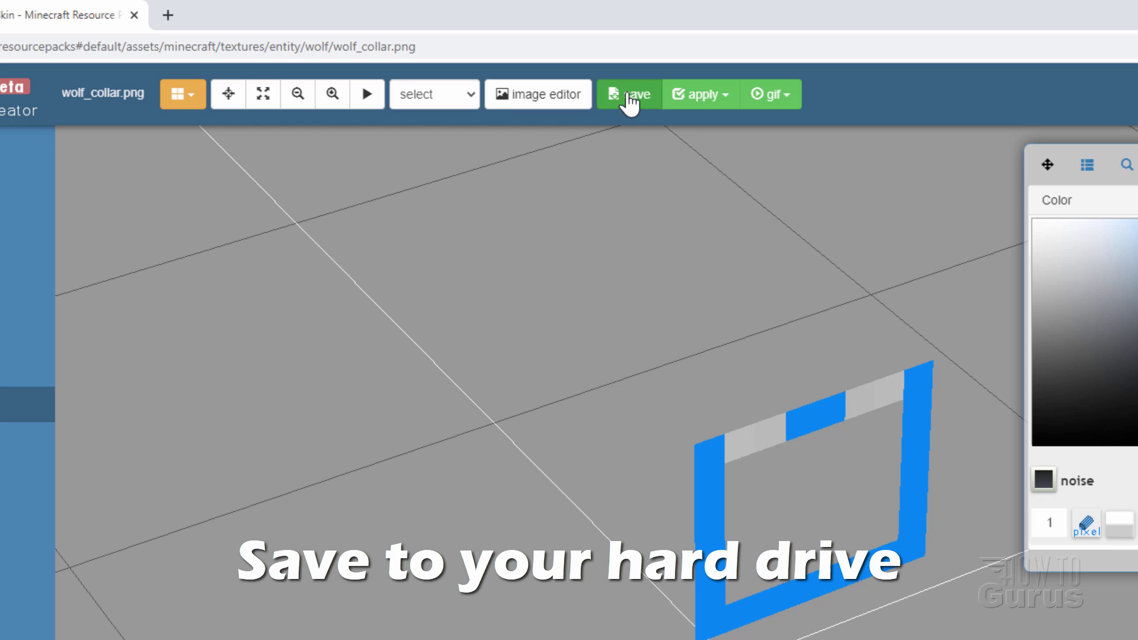
# Step: Save the collar texture image as wolf_collar in C:\Packs and close the download dialog
pyautogui.click(630, 94)
pyautogui.rightClick(575, 185)
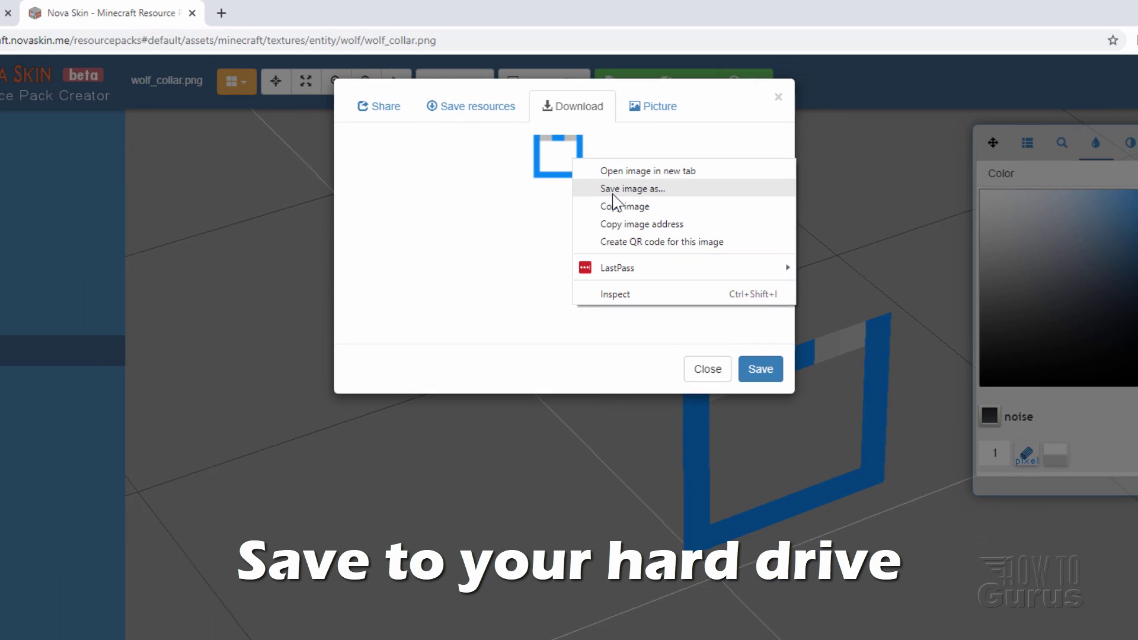
pyautogui.click(618, 217)
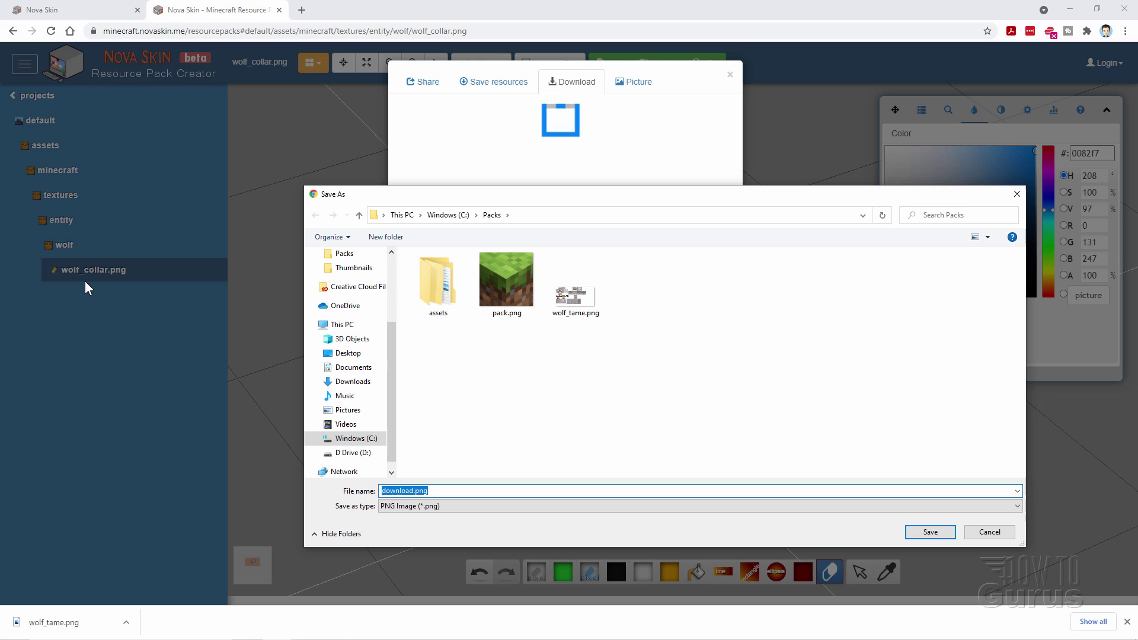
pyautogui.click(415, 491)
pyautogui.press('BackSpace')
pyautogui.press('BackSpace')
pyautogui.press('BackSpace')
pyautogui.press('BackSpace')
pyautogui.press('BackSpace')
pyautogui.press('BackSpace')
pyautogui.press('BackSpace')
pyautogui.press('BackSpace')
pyautogui.write('wolf_collar')
pyautogui.click(931, 532)
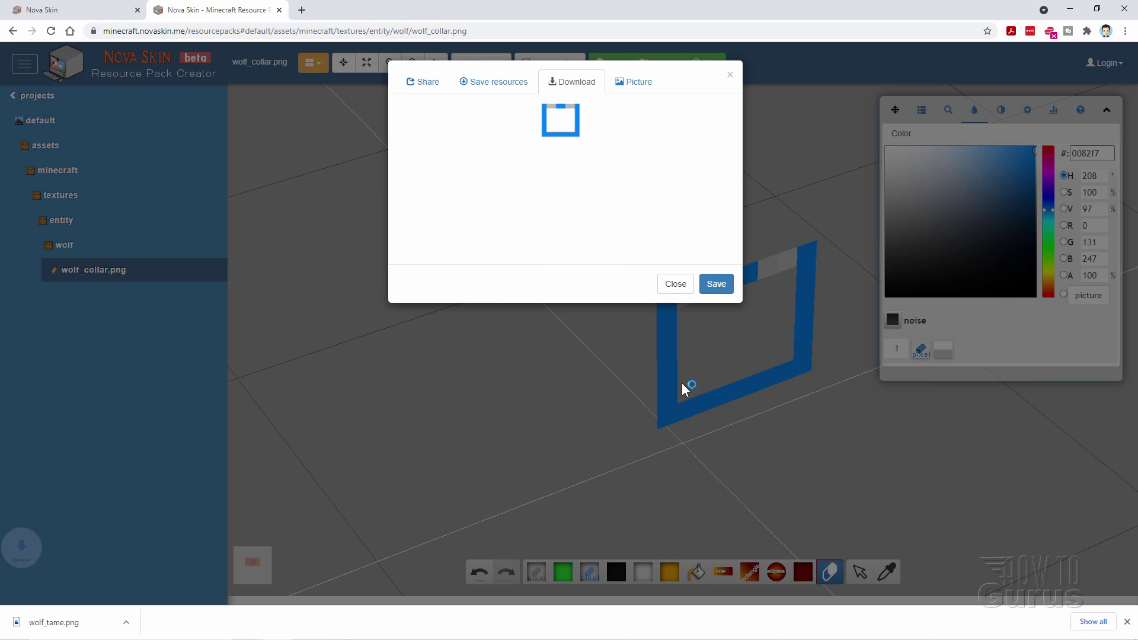
pyautogui.click(677, 283)
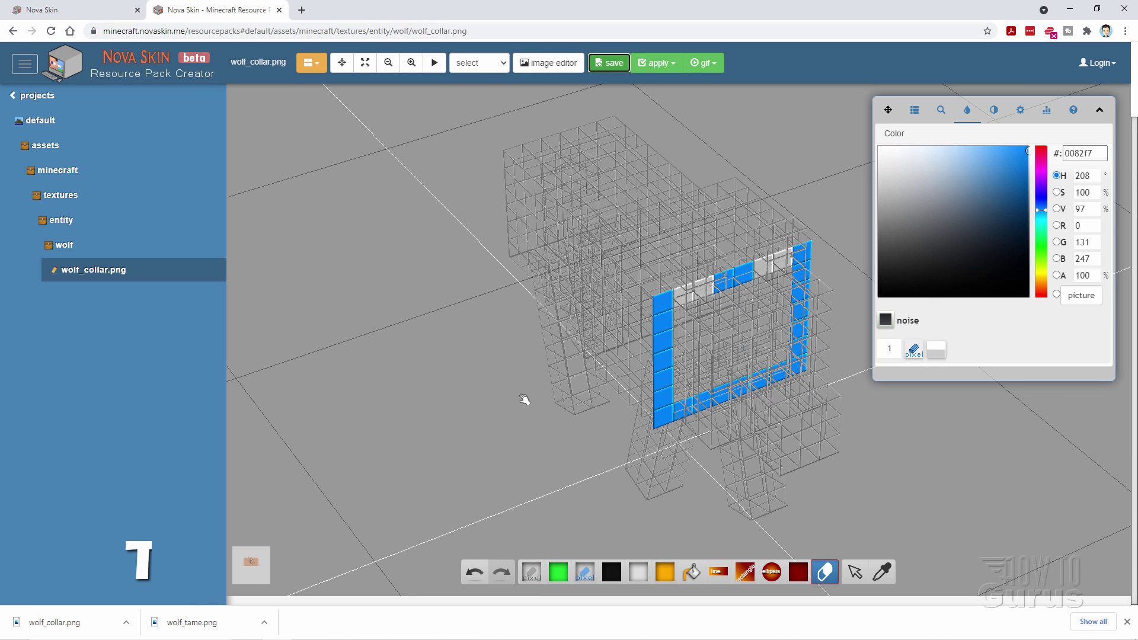
pyautogui.moveTo(526, 399); pyautogui.dragTo(494, 394)
pyautogui.moveTo(466, 325); pyautogui.dragTo(472, 328)
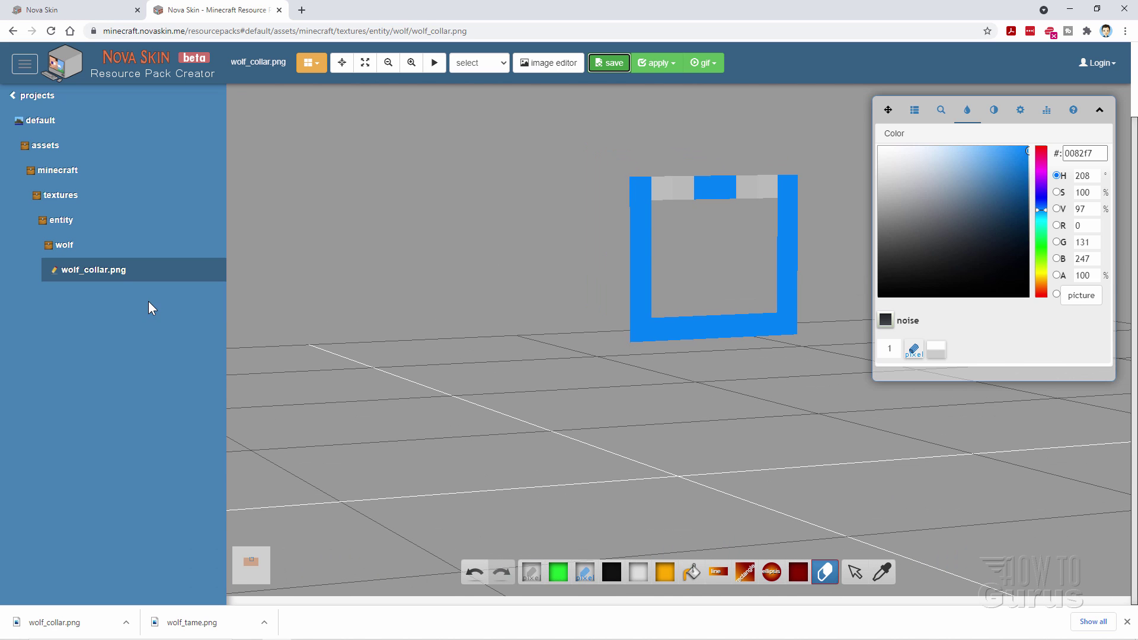
pyautogui.click(72, 220)
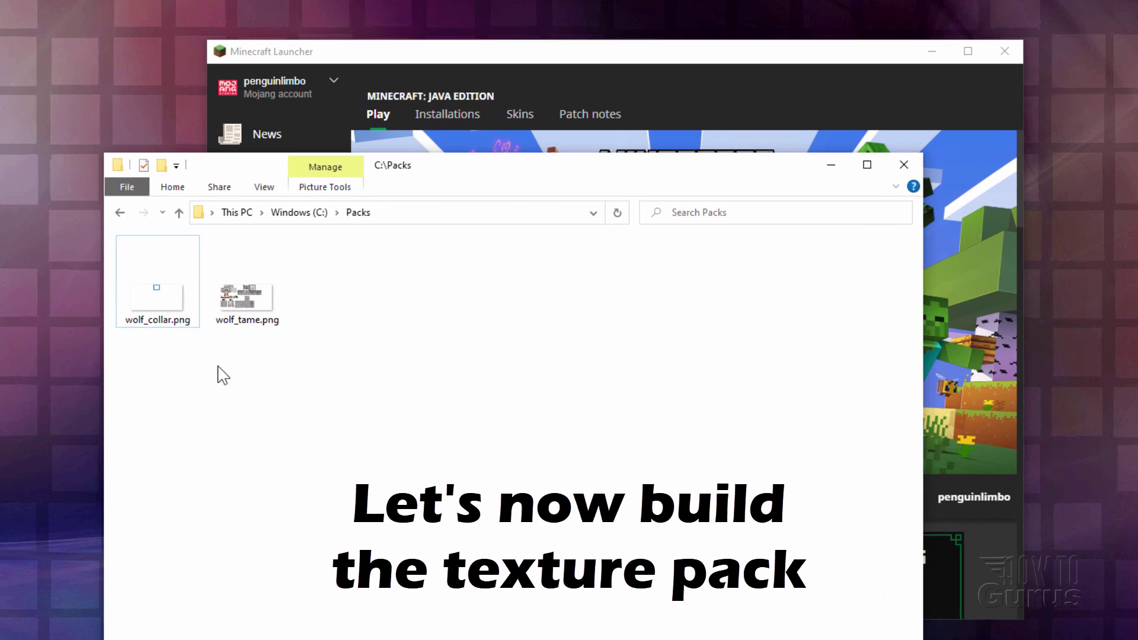
# Step: Switch to the Minecraft Launcher, open the game folder of the Latest release 1.17 installation and go into its versions folder
pyautogui.click(498, 57)
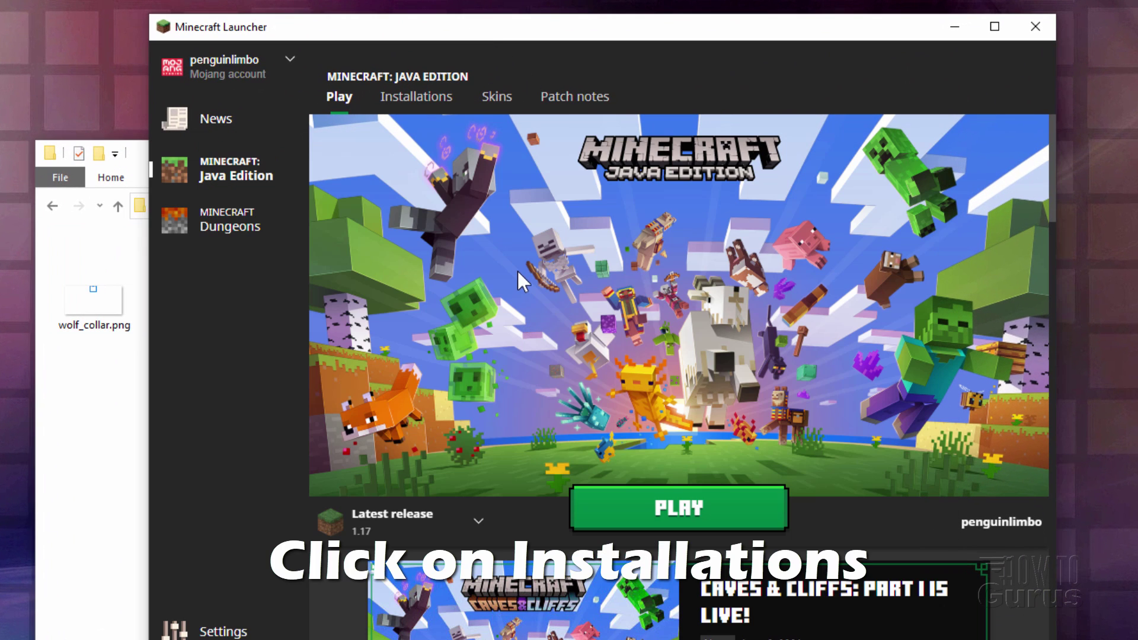
pyautogui.click(412, 98)
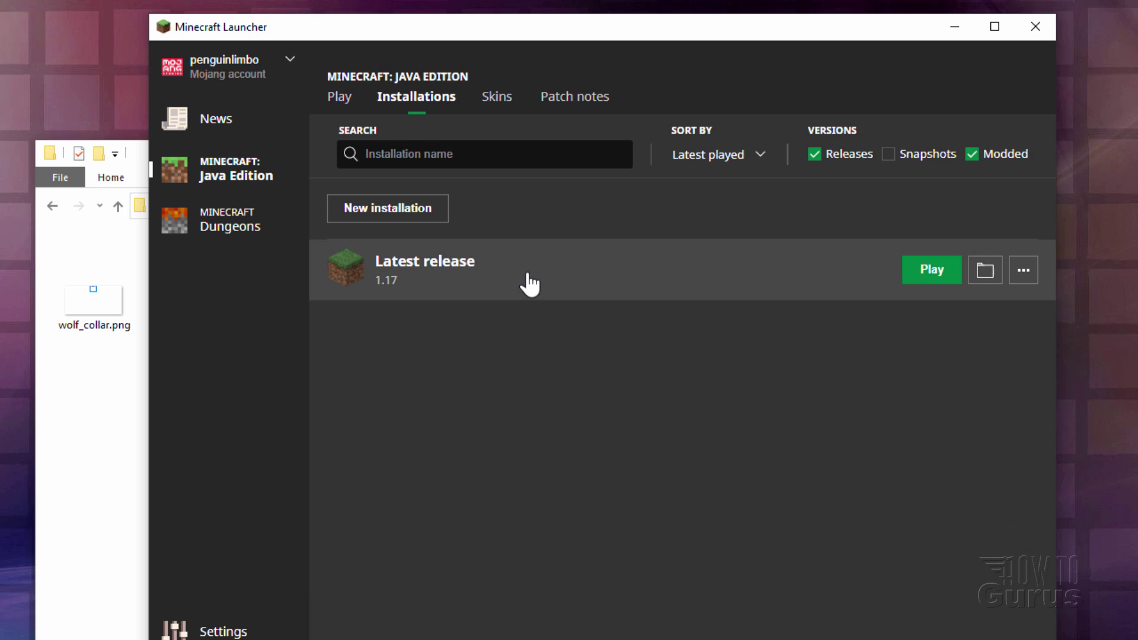
pyautogui.click(981, 272)
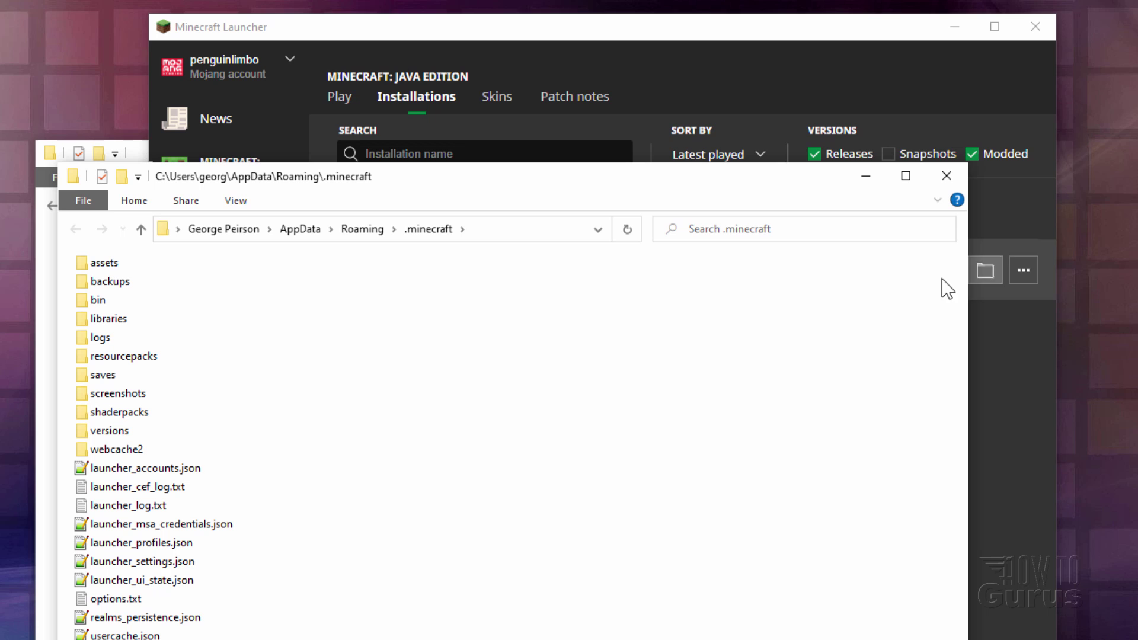
pyautogui.moveTo(410, 181); pyautogui.dragTo(754, 135)
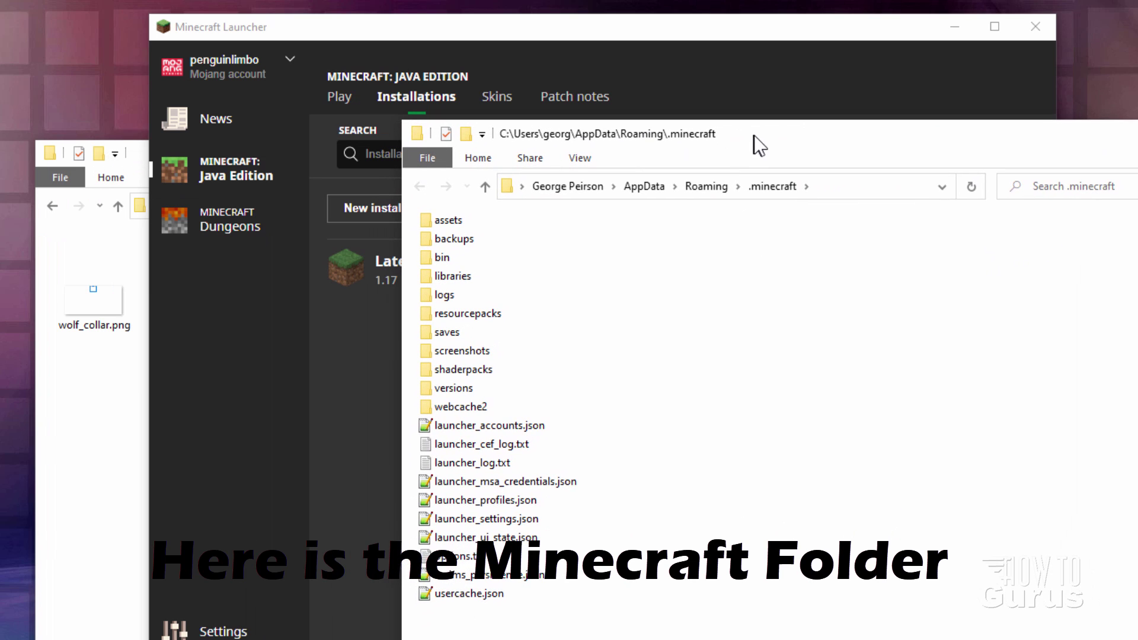
pyautogui.doubleClick(434, 385)
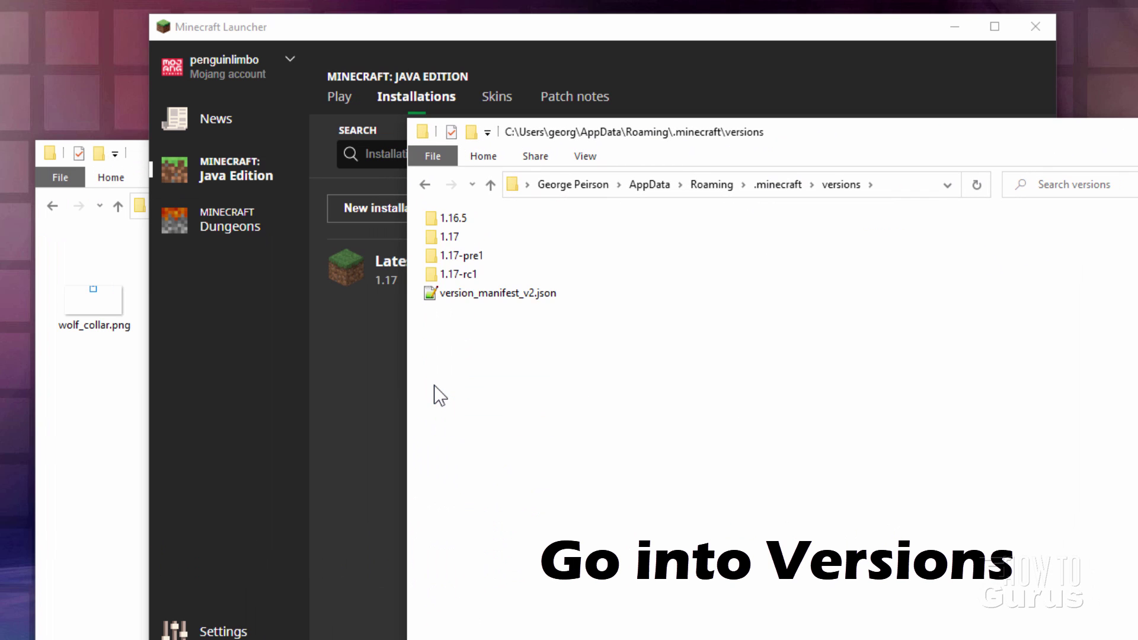
# Step: Go into the 1.16.5 version folder and check that file name extensions are shown
pyautogui.click(436, 237)
pyautogui.moveTo(472, 243)
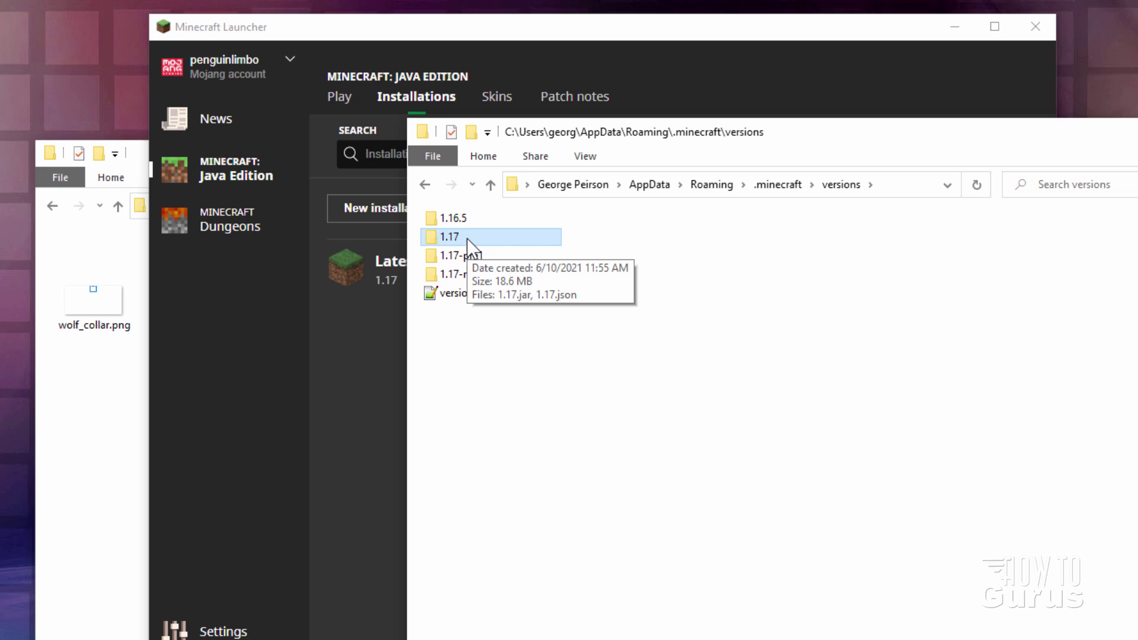
pyautogui.click(450, 218)
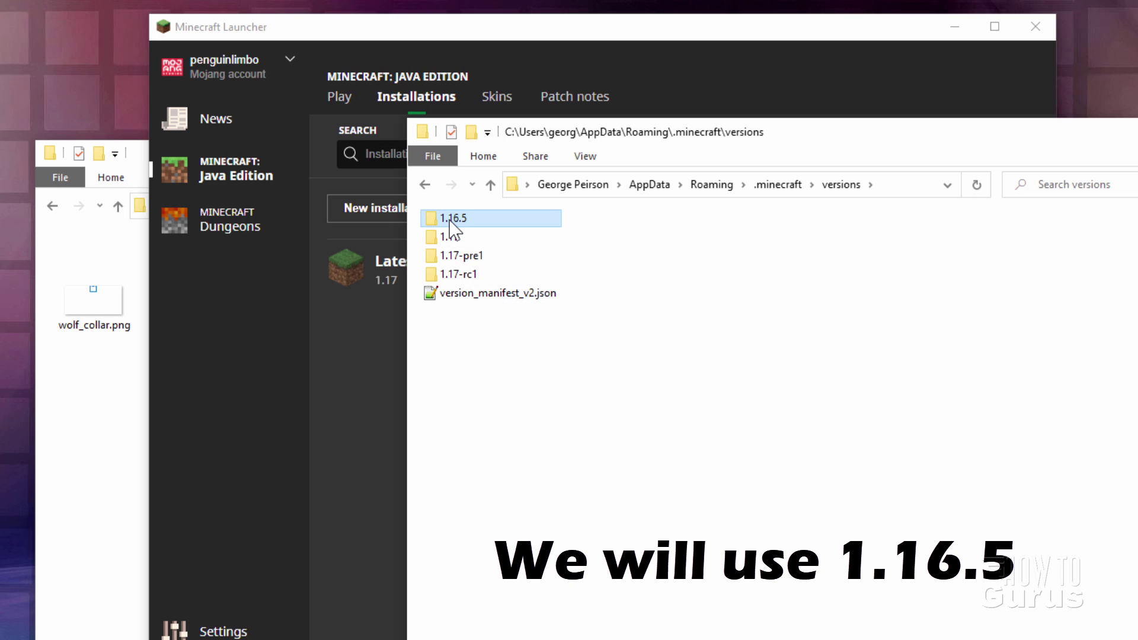
pyautogui.moveTo(450, 221)
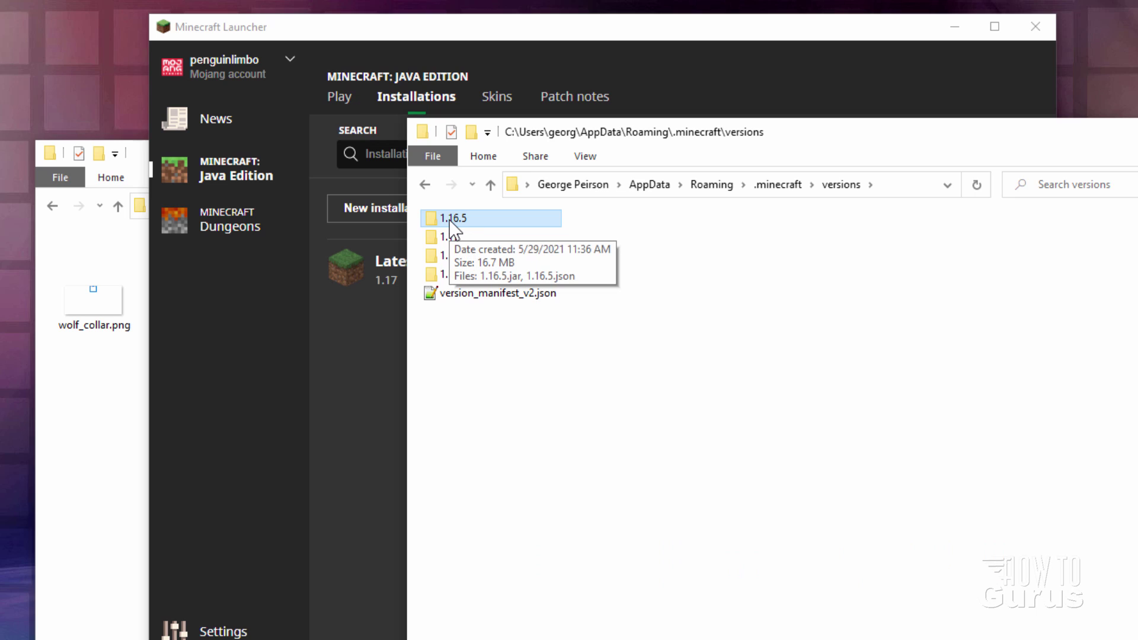
pyautogui.doubleClick(437, 218)
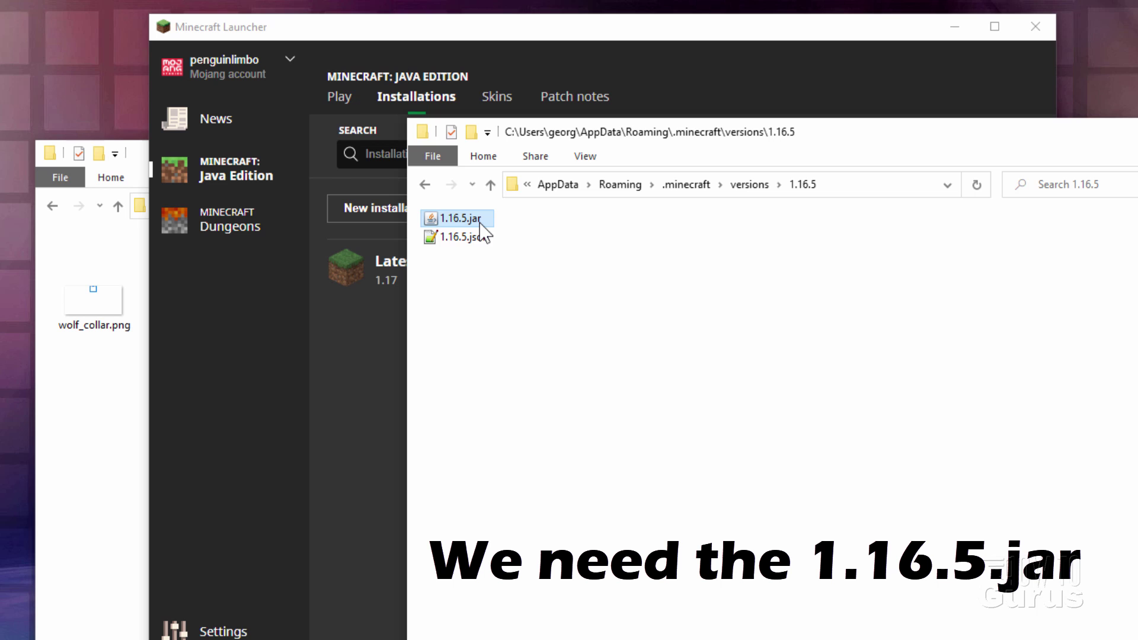
pyautogui.moveTo(480, 222)
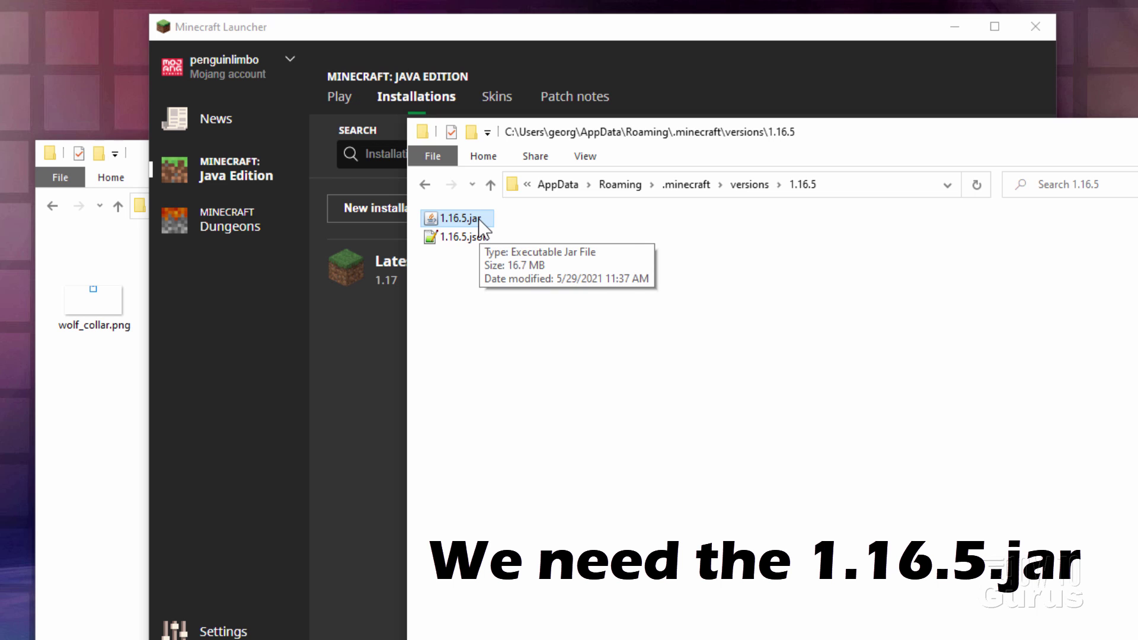
pyautogui.click(585, 156)
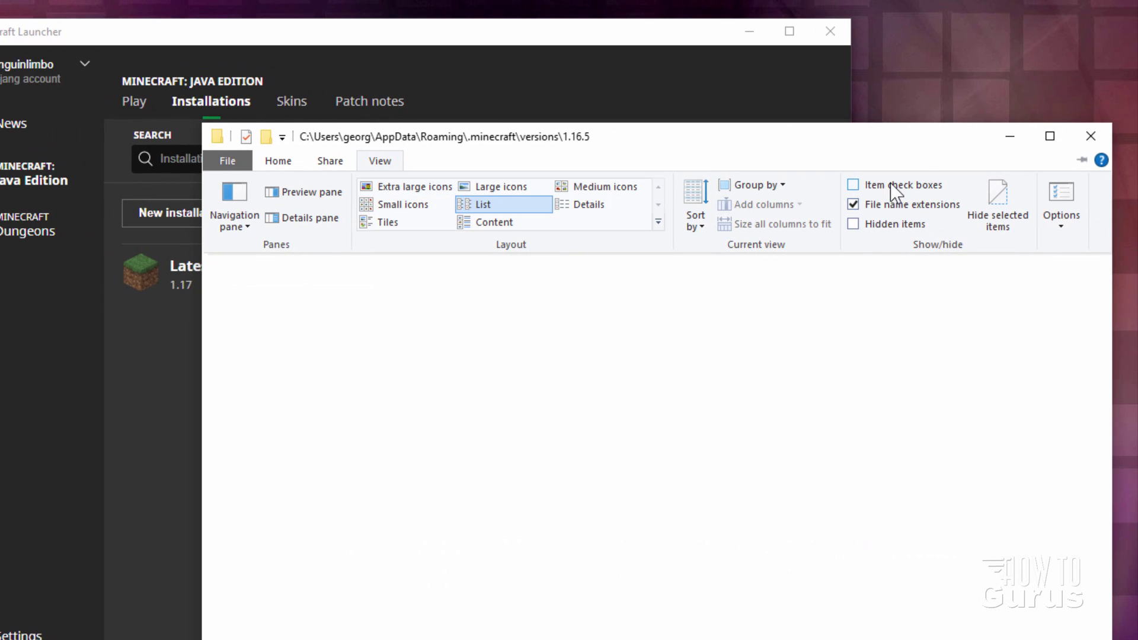
pyautogui.click(483, 204)
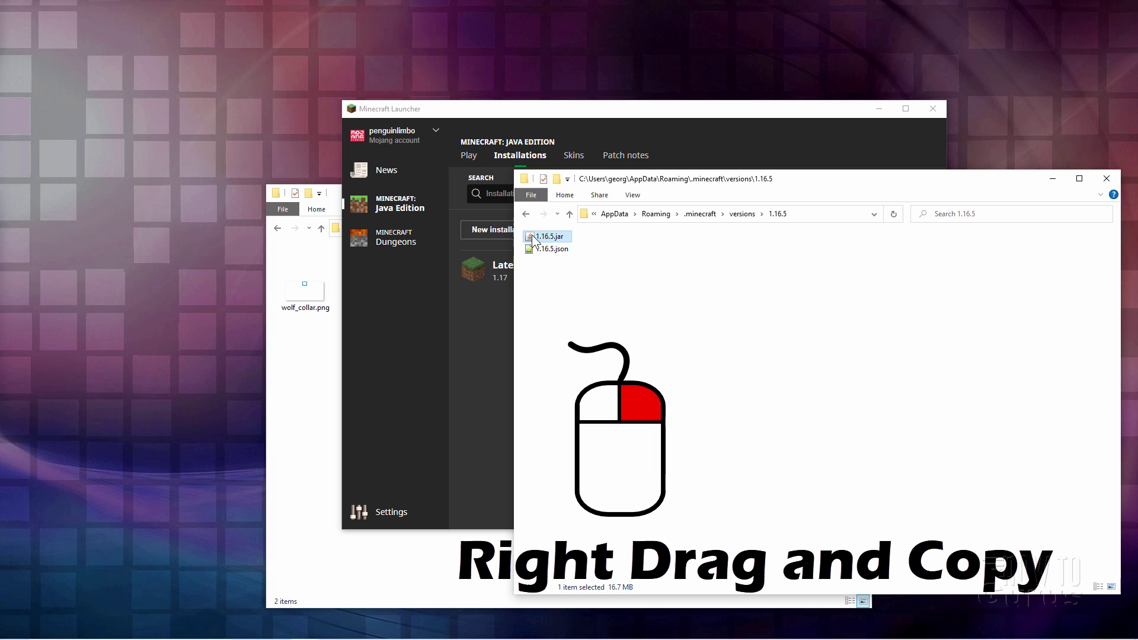
# Step: Copy 1.16.5.jar into the C:\Packs folder and minimize the 1.16.5 version folder's window
pyautogui.moveTo(533, 240); pyautogui.dragTo(311, 388, button='right')
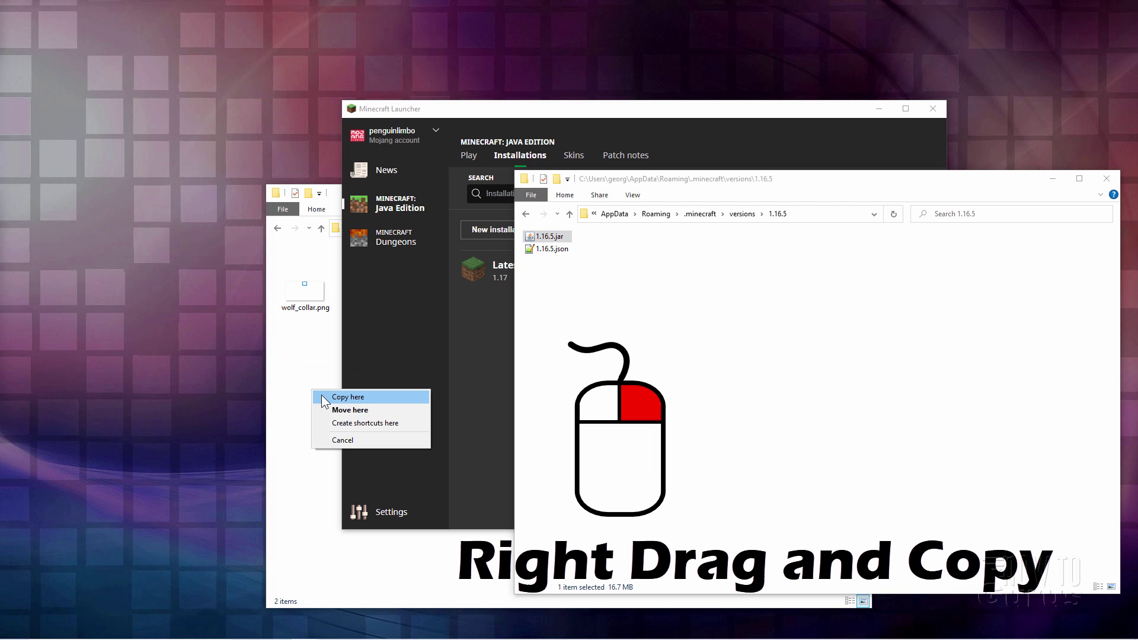
pyautogui.click(324, 396)
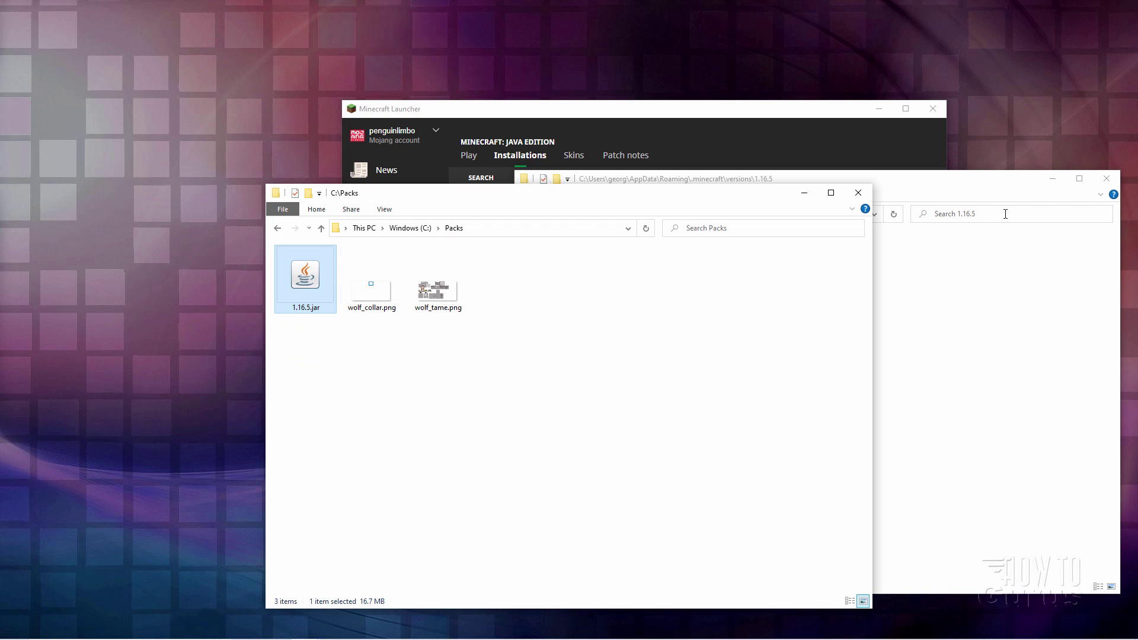
pyautogui.click(991, 193)
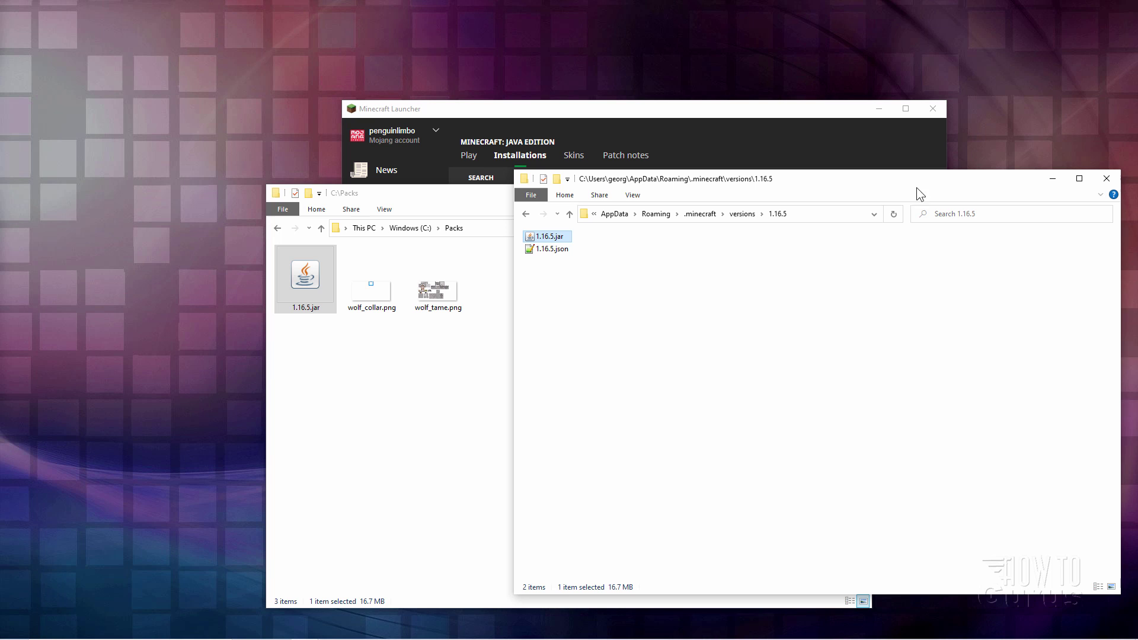
pyautogui.click(1056, 176)
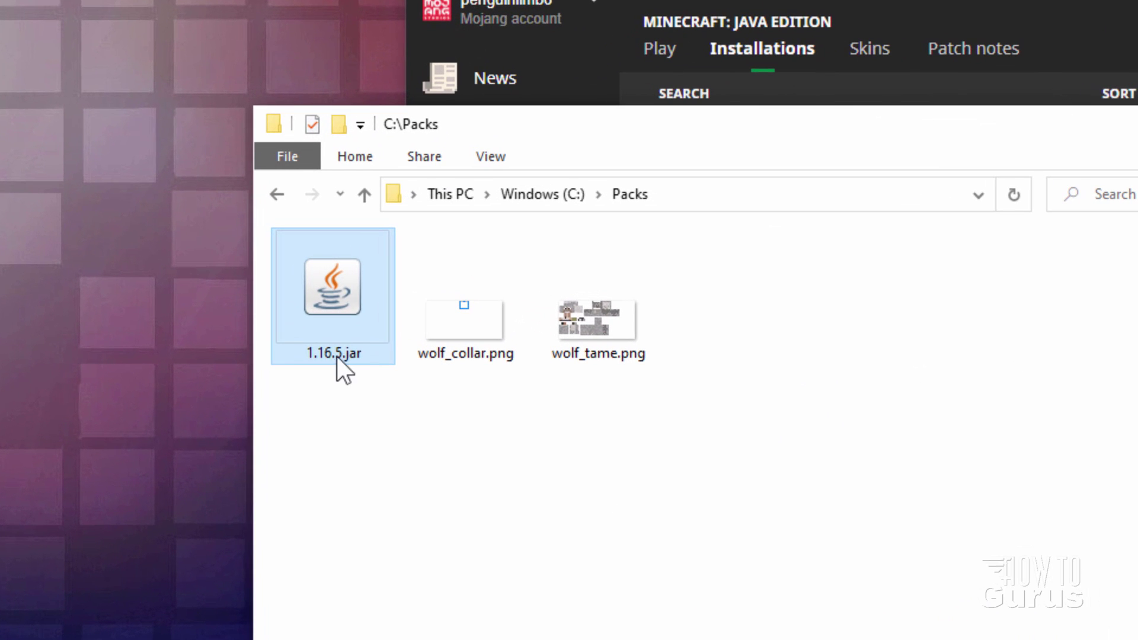
pyautogui.click(336, 356)
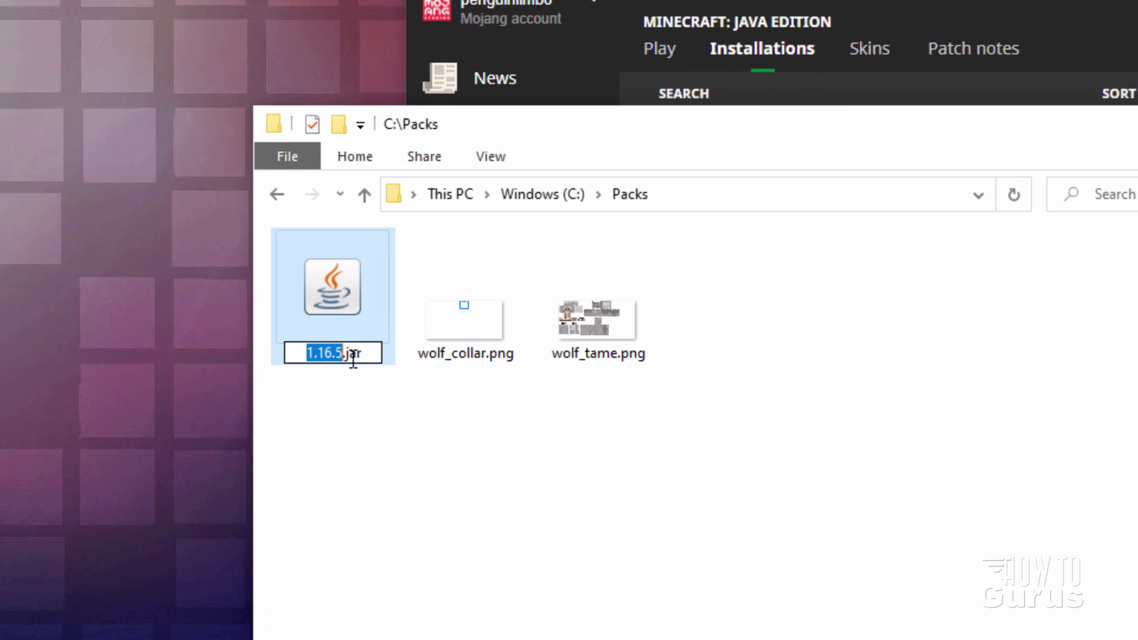
pyautogui.click(372, 354)
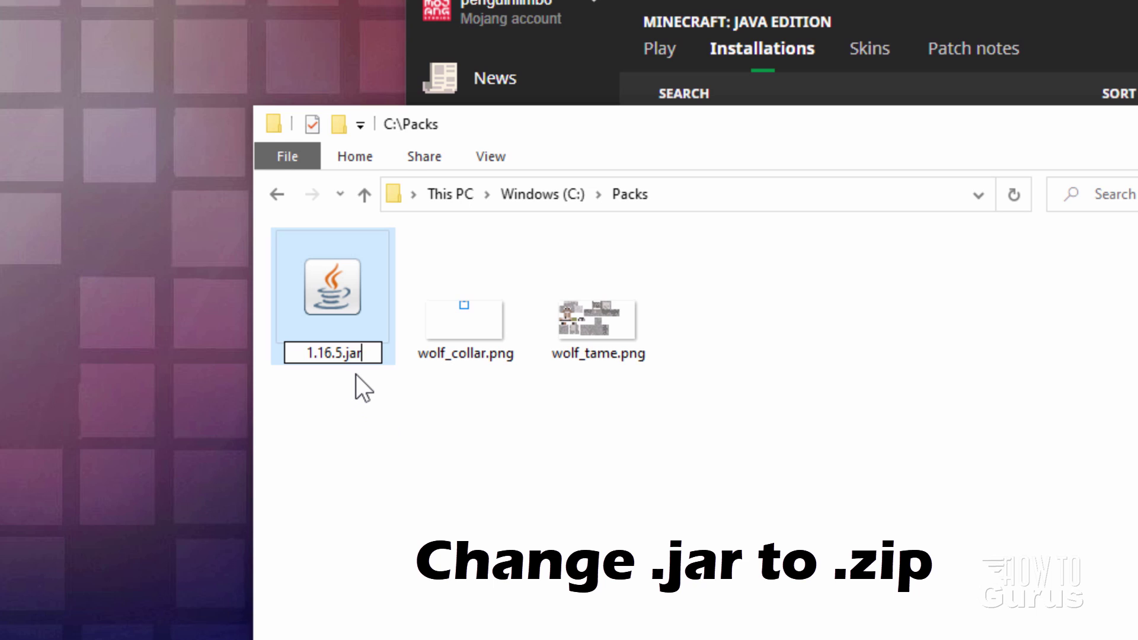
pyautogui.click(396, 439)
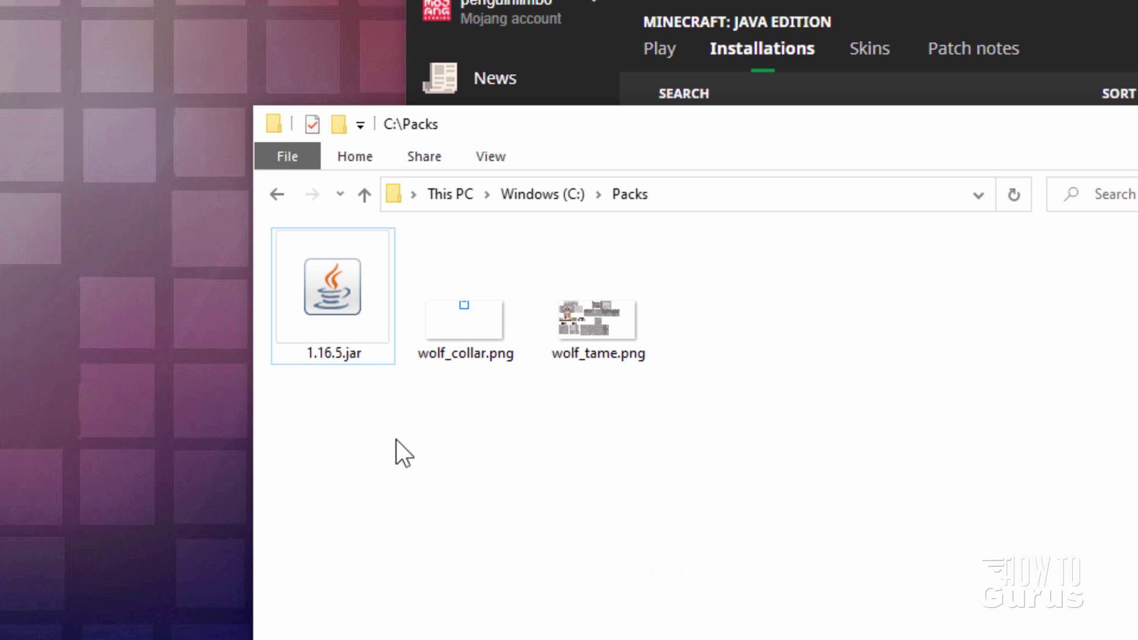
# Step: Rename the copied 1.16.5.jar in C:\Packs to 1.16.5.zip and accept the extension change
pyautogui.click(341, 354)
pyautogui.click(369, 354)
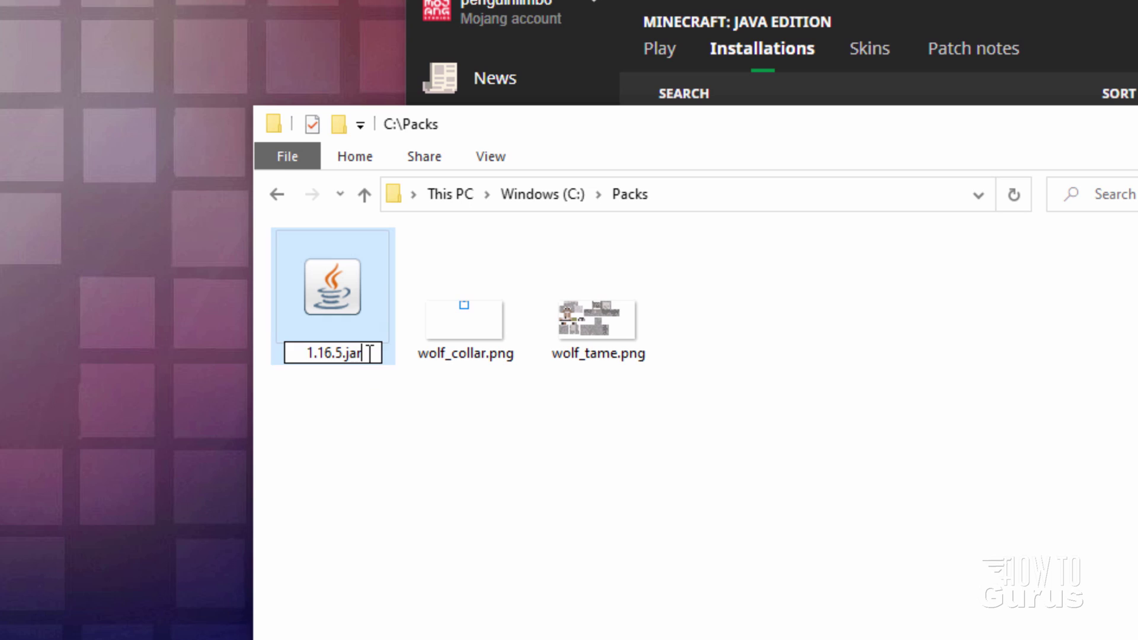
pyautogui.press('BackSpace')
pyautogui.press('BackSpace')
pyautogui.press('BackSpace')
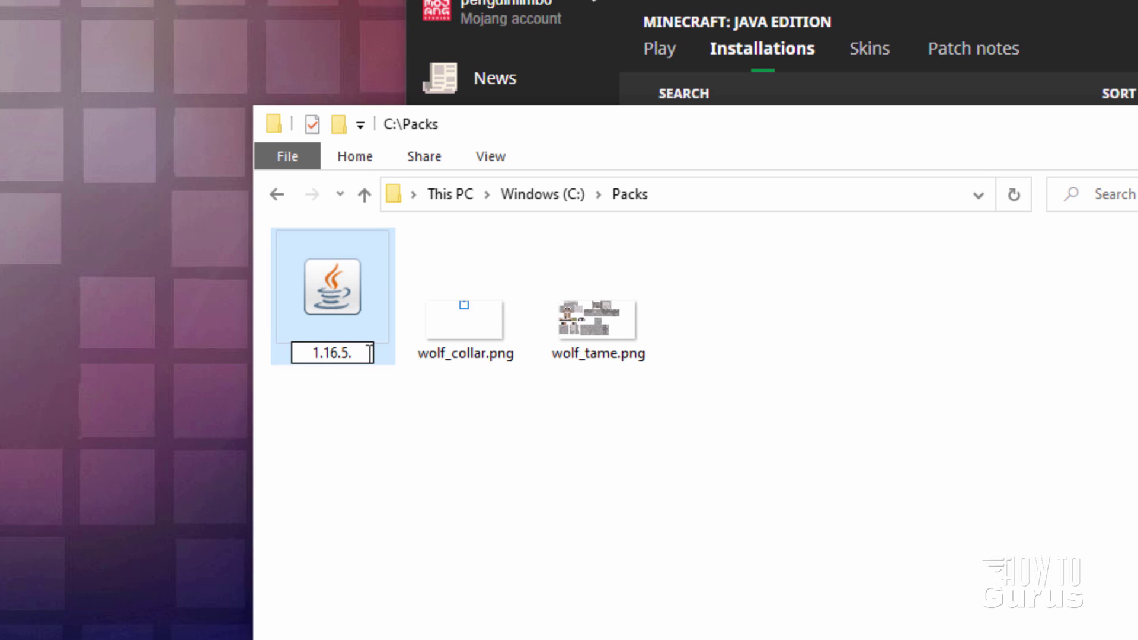
pyautogui.write('zip')
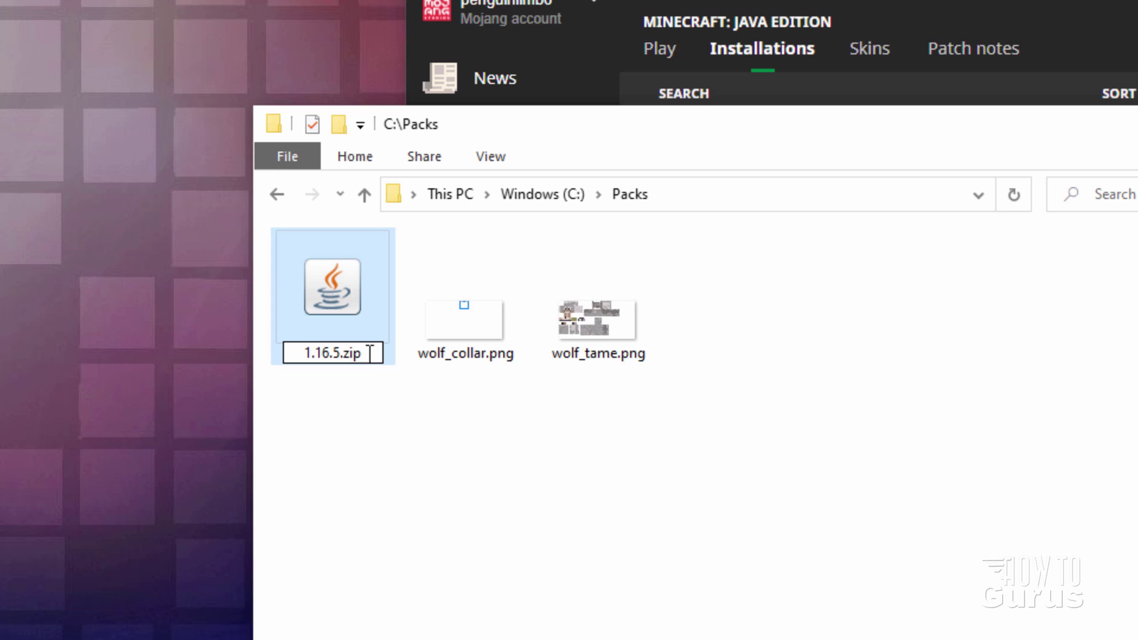
pyautogui.press('Return')
pyautogui.click(963, 396)
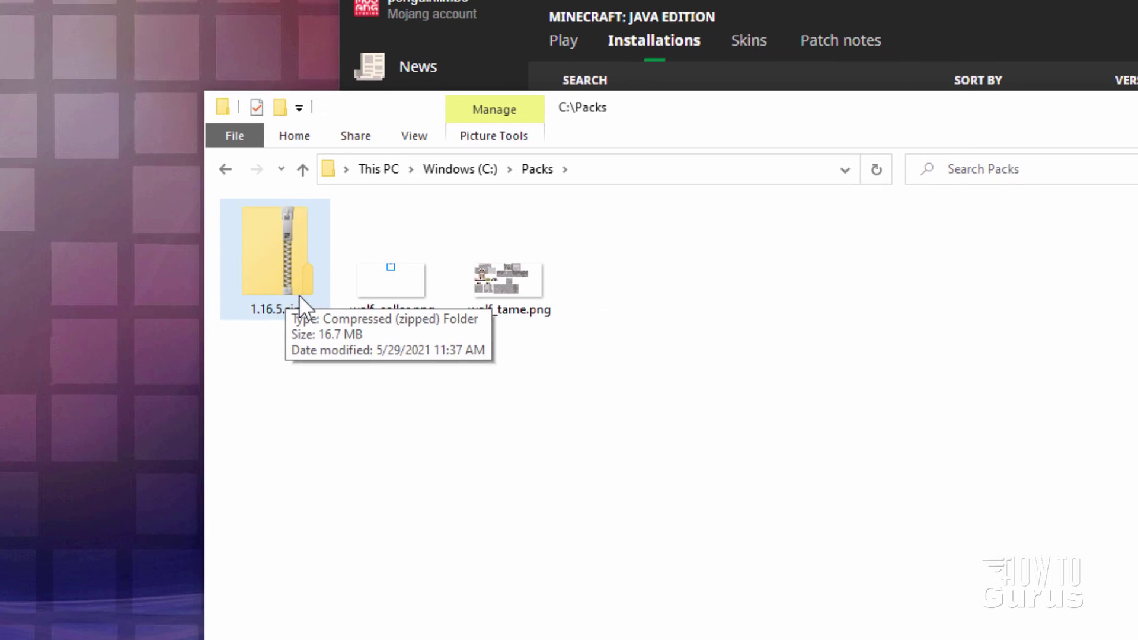
# Step: Open 1.16.5.zip in a new window and place that window so the Packs folder's files stay accessible
pyautogui.click(197, 222)
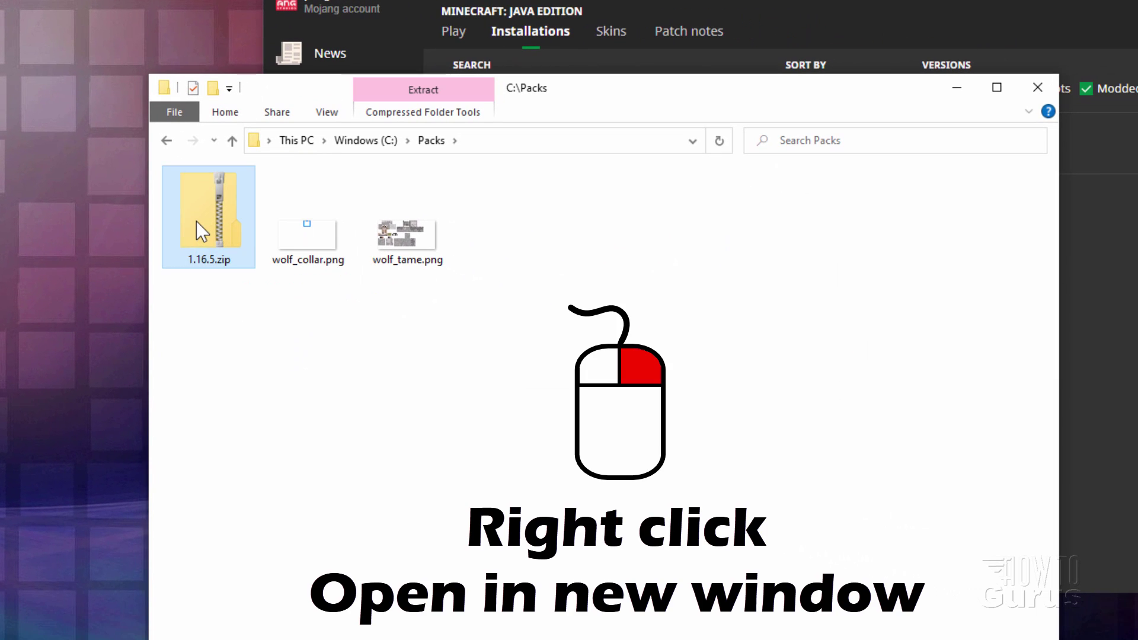
pyautogui.rightClick(197, 222)
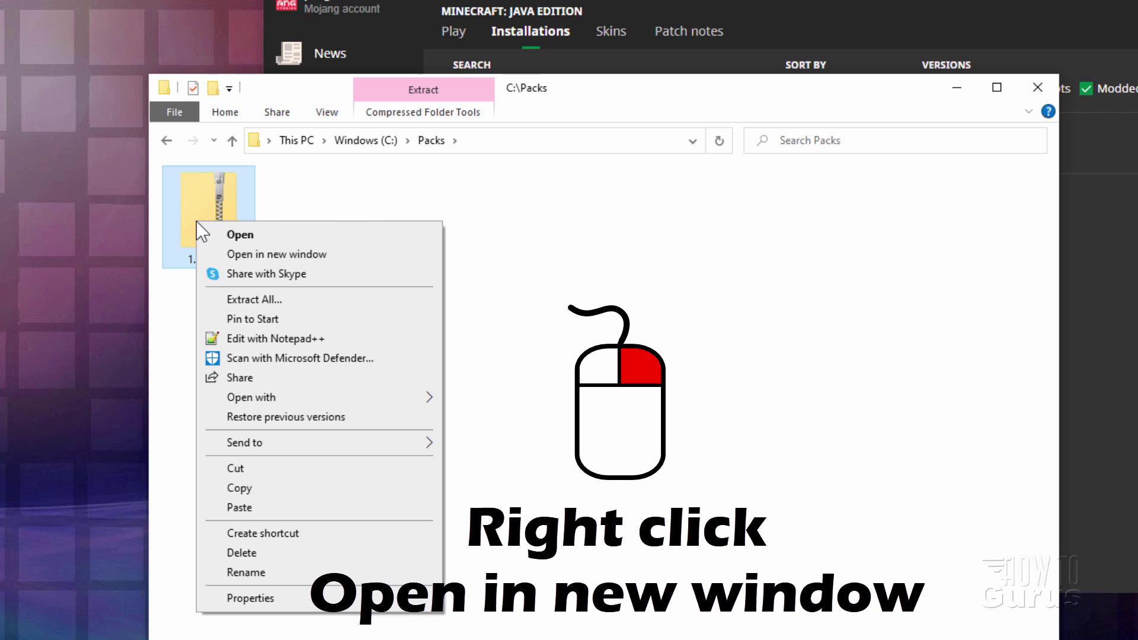
pyautogui.click(253, 249)
pyautogui.moveTo(686, 115); pyautogui.dragTo(973, 6)
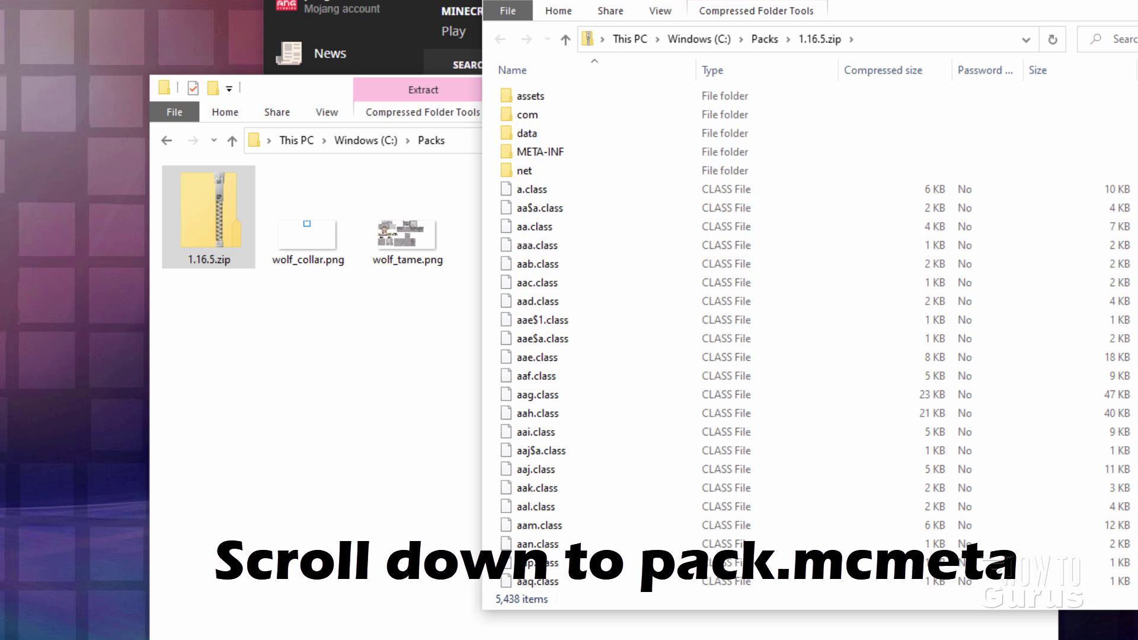
# Step: Copy pack.mcmeta and pack.png from 1.16.5.zip into the C:\Packs folder
pyautogui.scroll(-20, 561, 267)
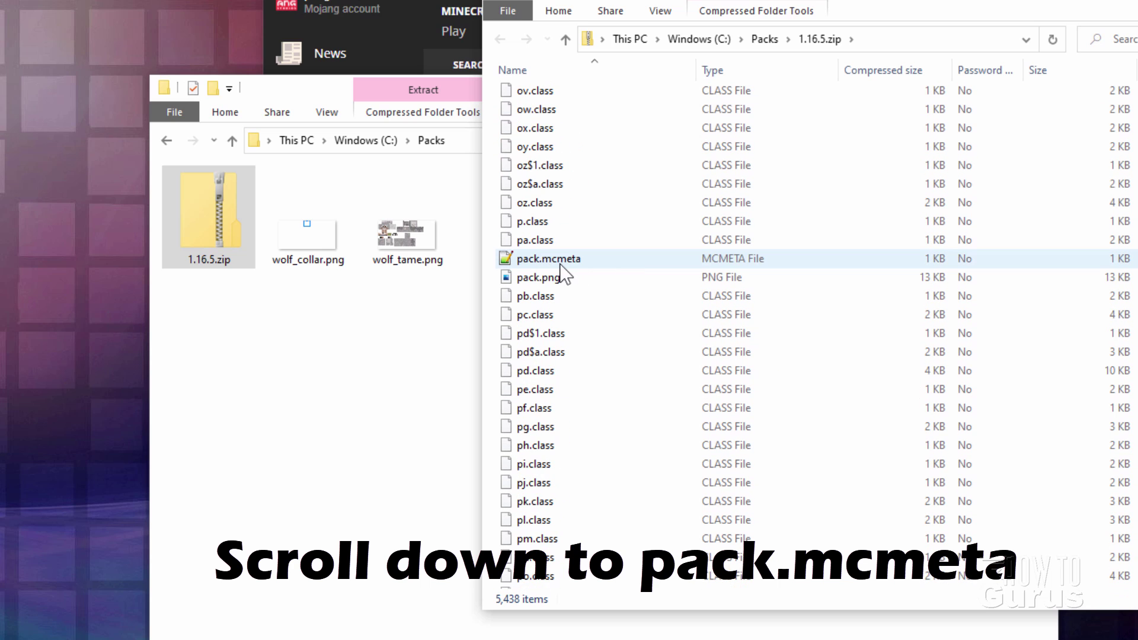
pyautogui.click(591, 260)
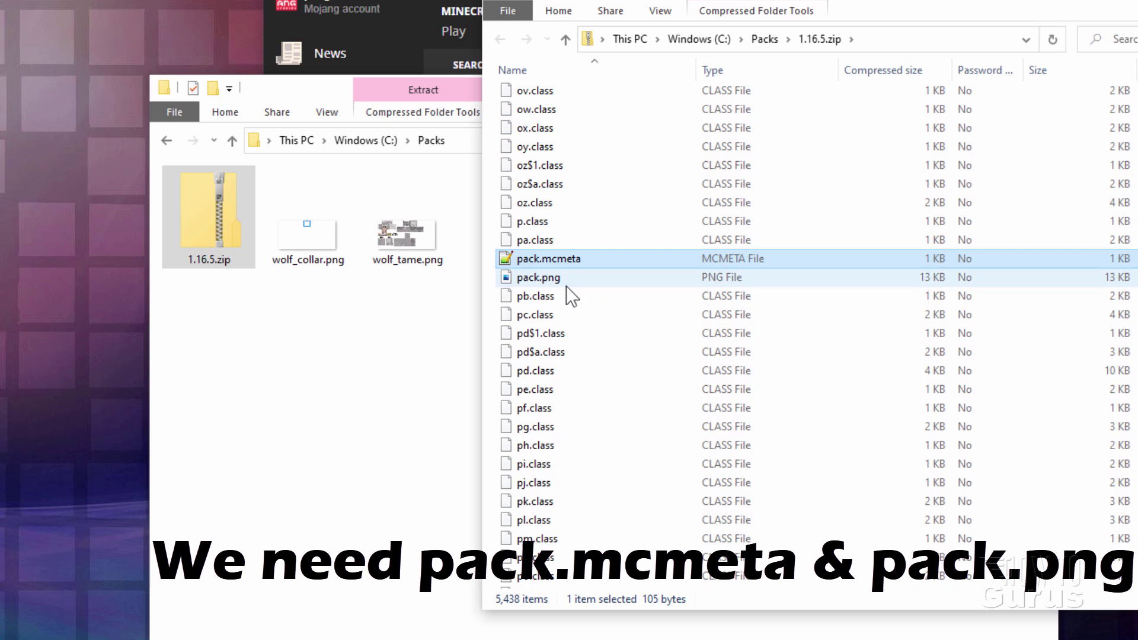
pyautogui.keyDown('ctrl'); pyautogui.click(550, 285); pyautogui.keyUp('ctrl')
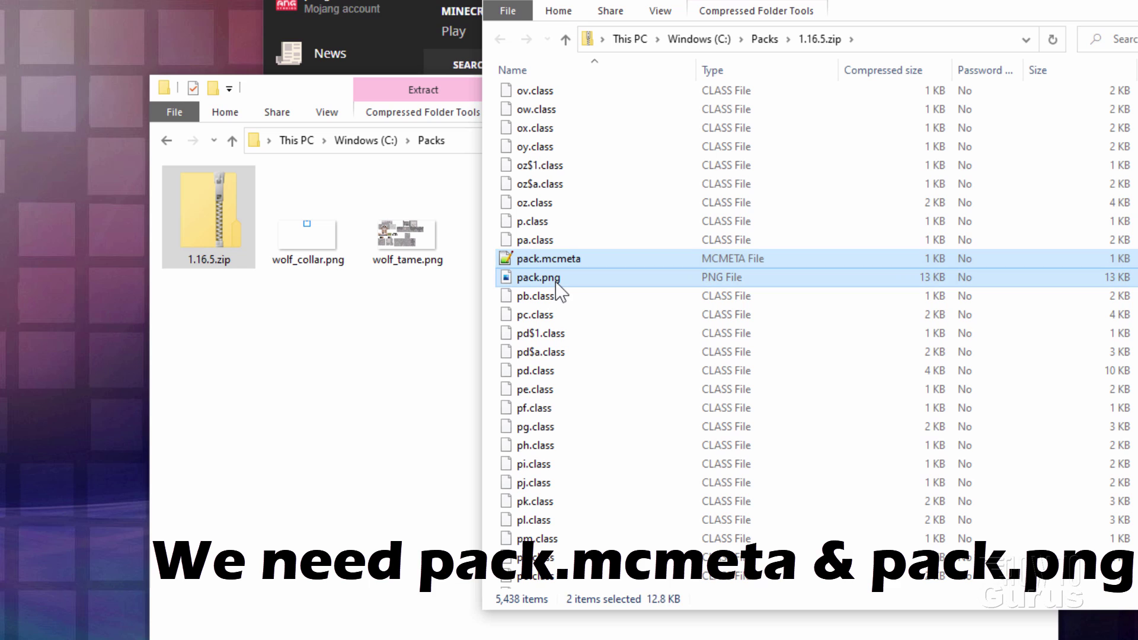
pyautogui.moveTo(555, 287); pyautogui.dragTo(354, 386, button='right')
pyautogui.click(356, 390)
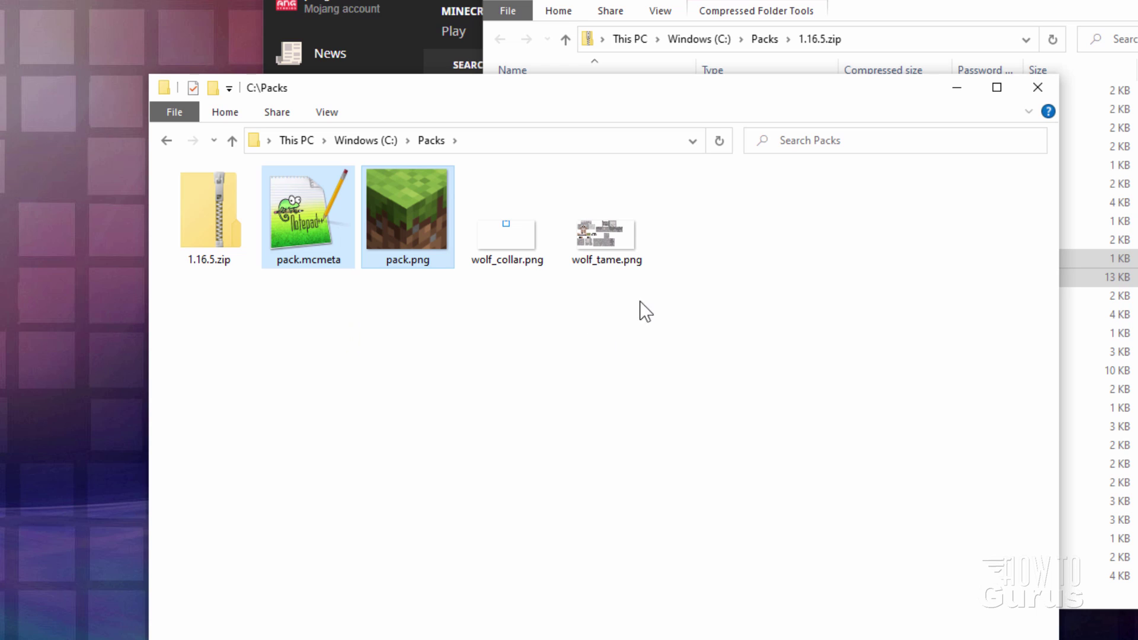
# Step: Go to the assets\minecraft\textures\entity\wolf folder inside 1.16.5.zip
pyautogui.click(1082, 9)
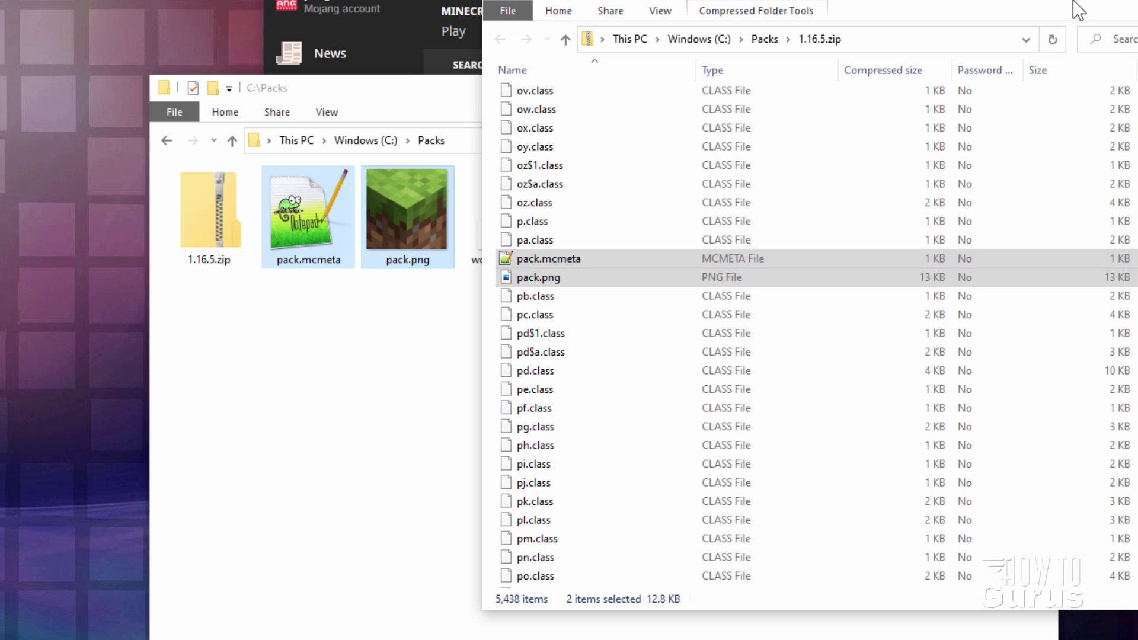
pyautogui.scroll(2, 813, 332)
pyautogui.scroll(20, 879, 295)
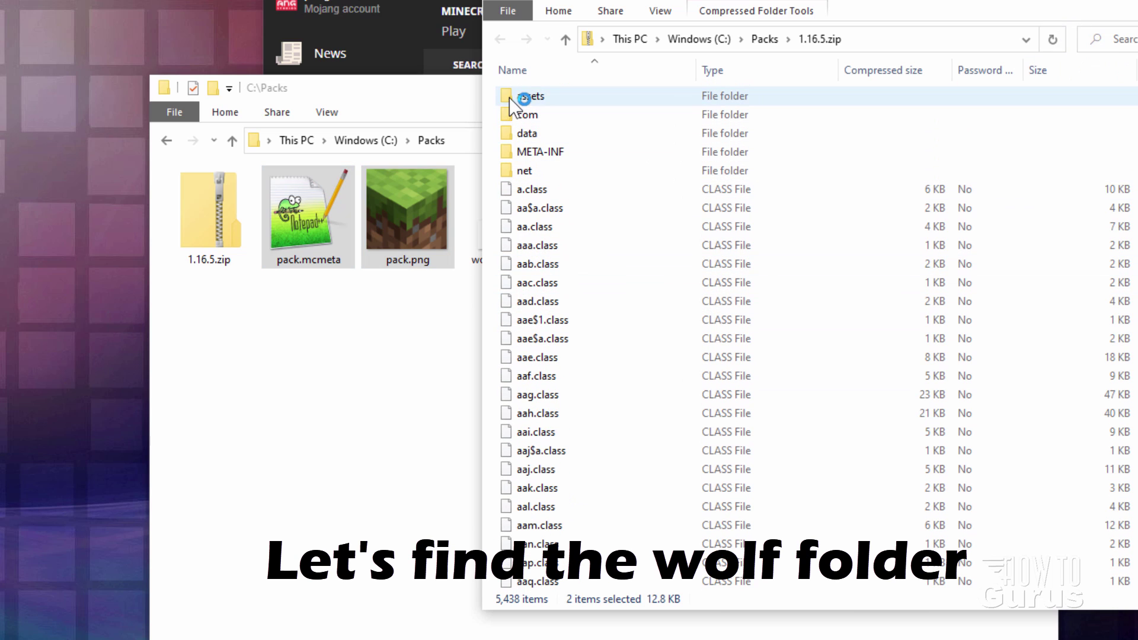
pyautogui.doubleClick(511, 97)
pyautogui.click(508, 97)
pyautogui.doubleClick(508, 97)
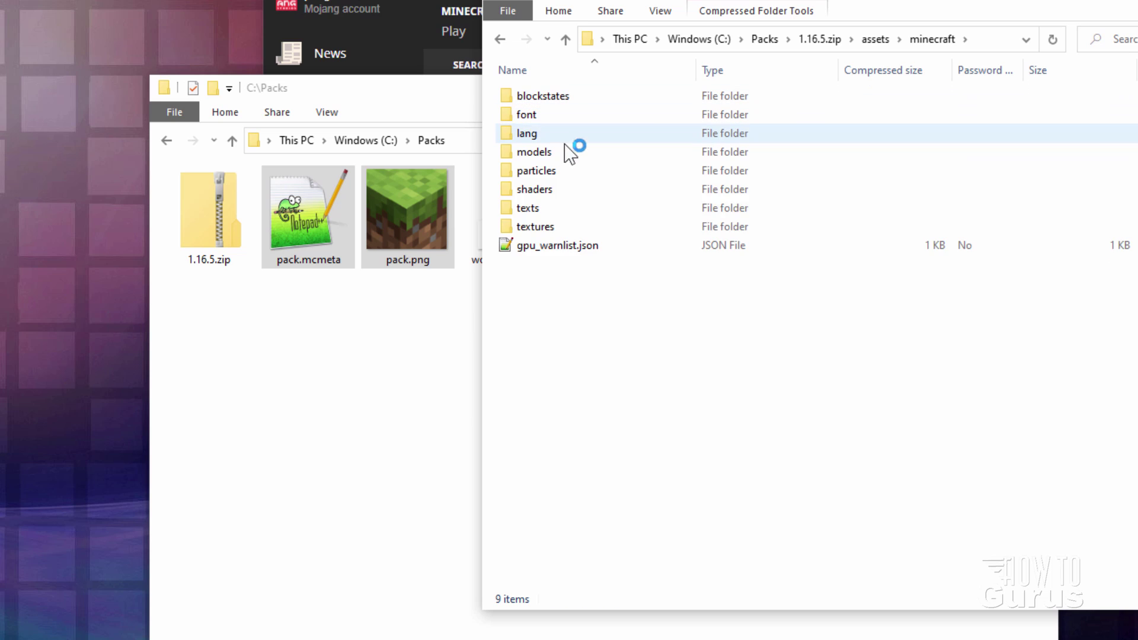
pyautogui.doubleClick(519, 224)
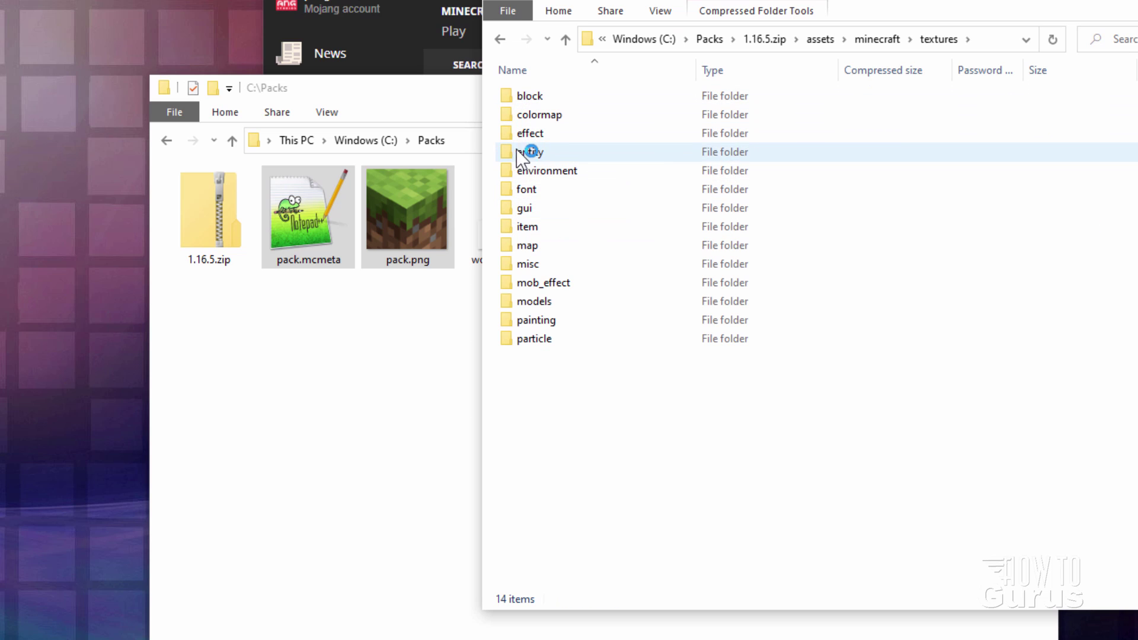
pyautogui.doubleClick(519, 152)
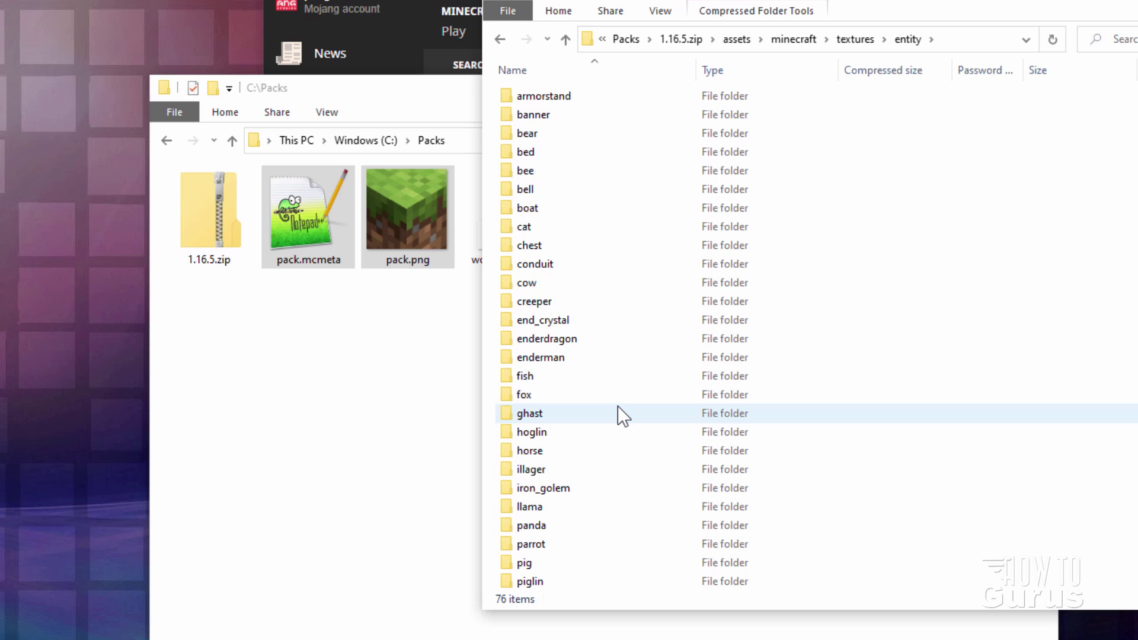
pyautogui.scroll(-3, 617, 406)
pyautogui.scroll(-3, 617, 397)
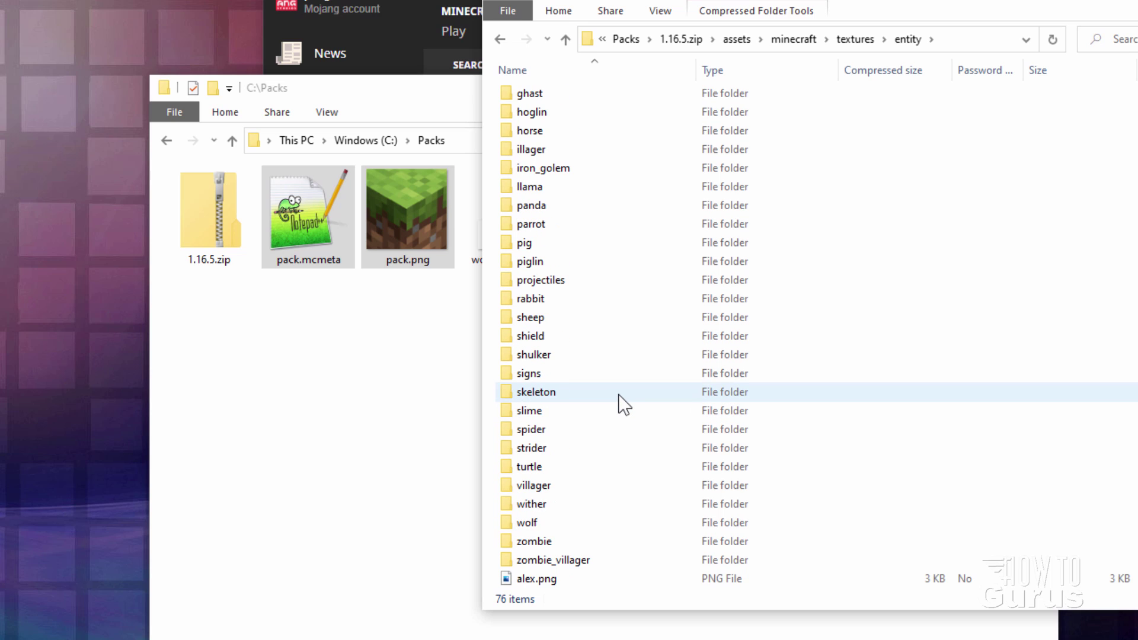
pyautogui.scroll(-1, 618, 394)
pyautogui.doubleClick(507, 469)
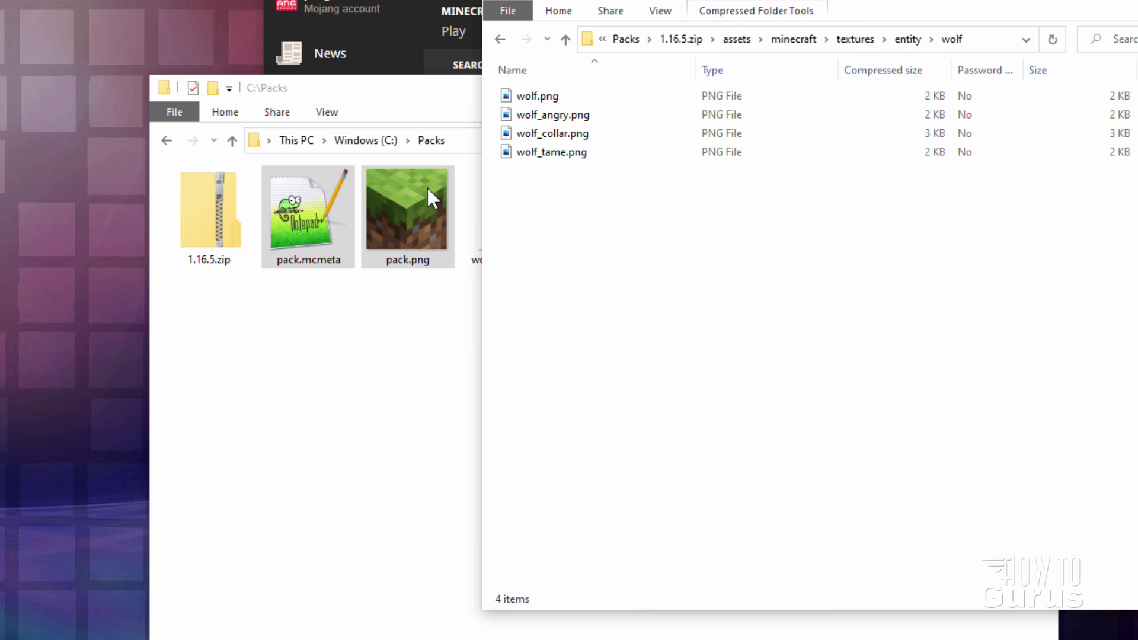
# Step: Create a new folder named assets in C:\Packs, with the Packs window moved clear so its files are accessible
pyautogui.moveTo(443, 107); pyautogui.dragTo(667, 79)
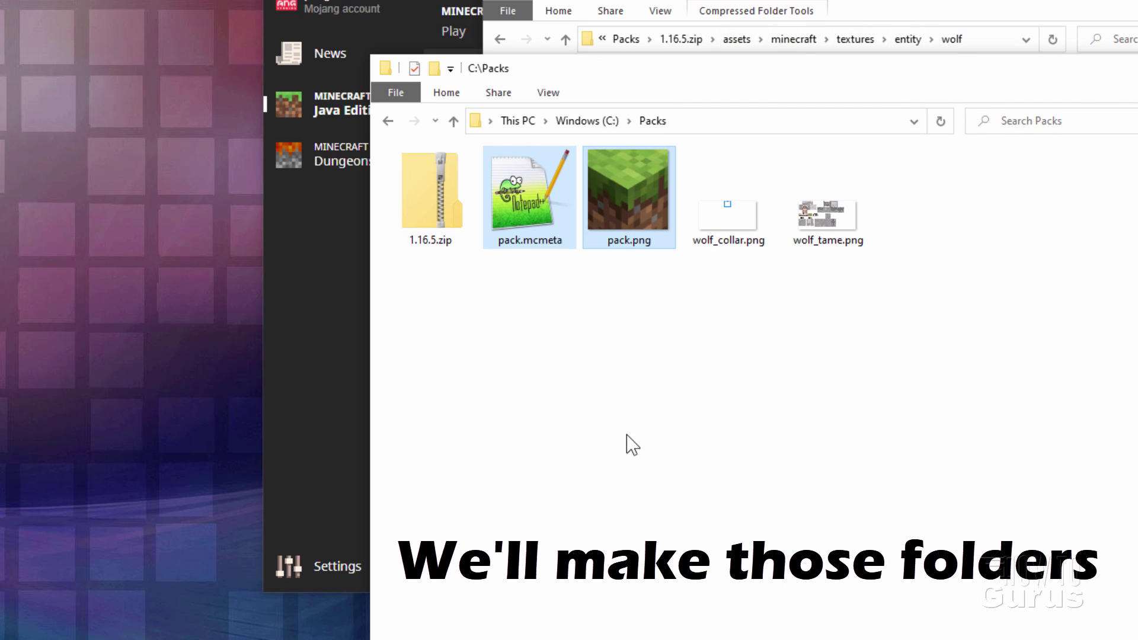
pyautogui.click(433, 69)
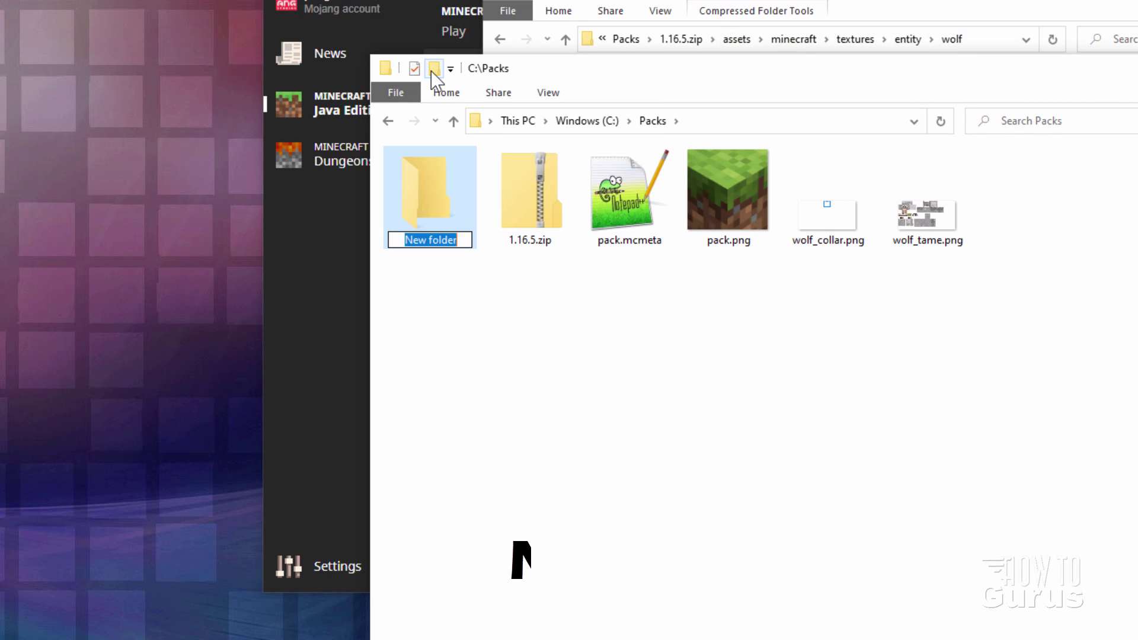
pyautogui.write('assets')
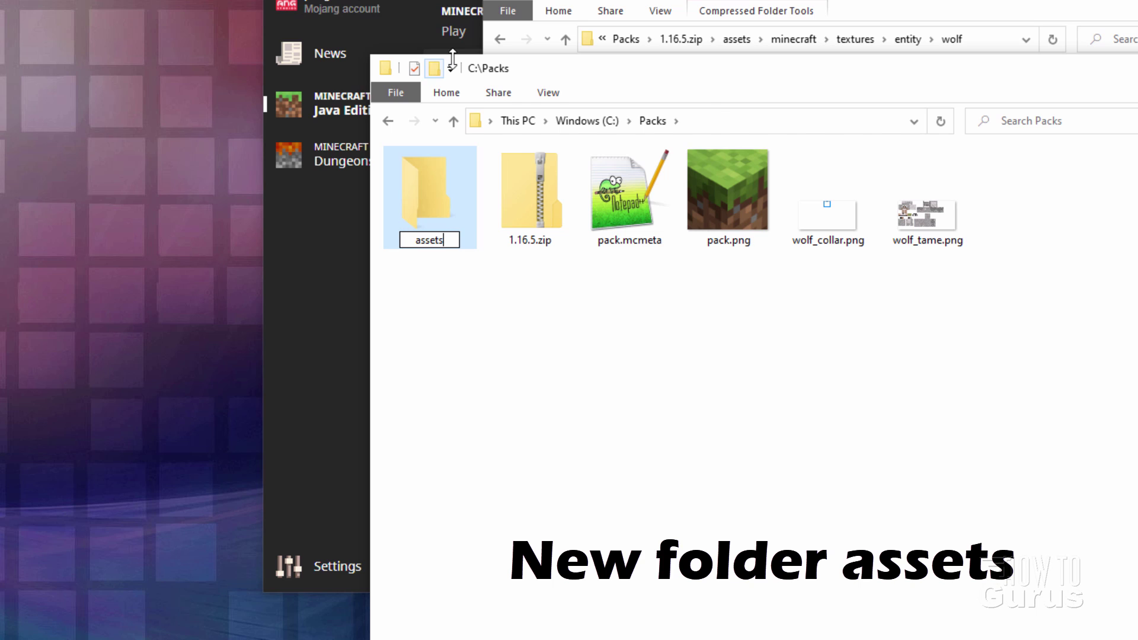
pyautogui.press('Return')
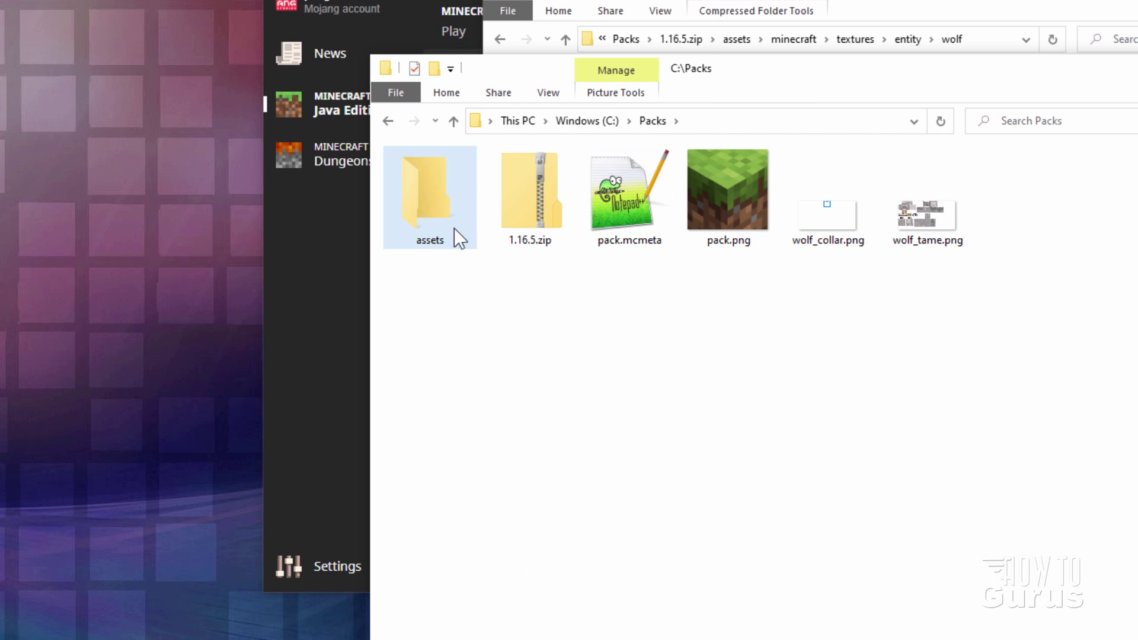
# Step: Create a new folder named minecraft inside the assets folder
pyautogui.doubleClick(454, 229)
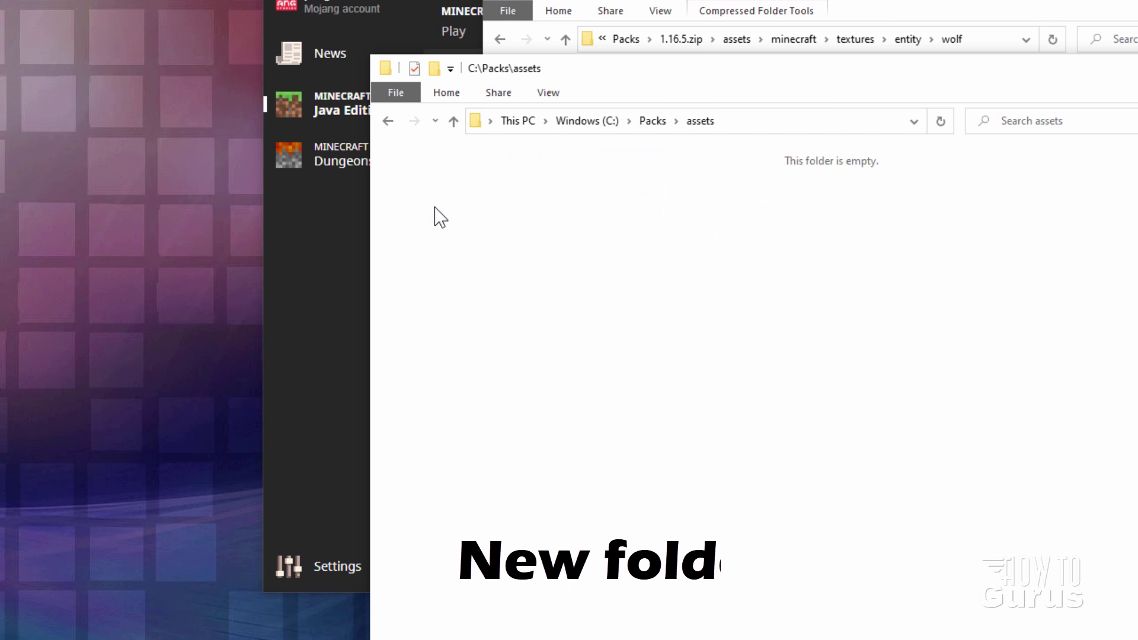
pyautogui.click(435, 69)
pyautogui.write('m')
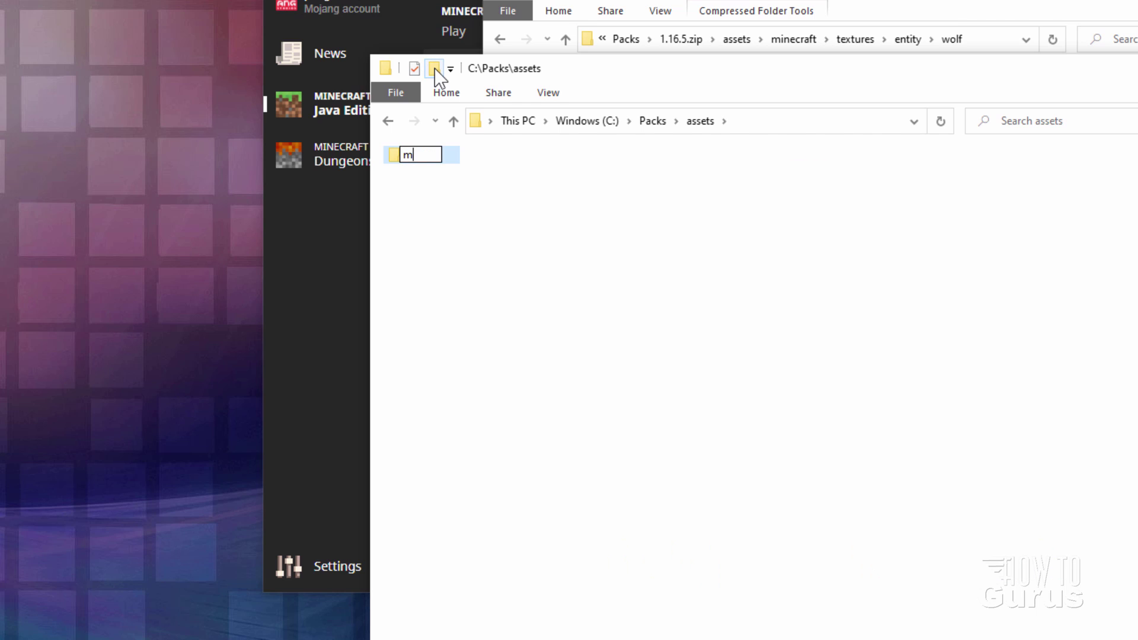
pyautogui.write('inecraft')
pyautogui.press('Return')
# Step: Create a new folder named textures inside the minecraft folder
pyautogui.doubleClick(403, 159)
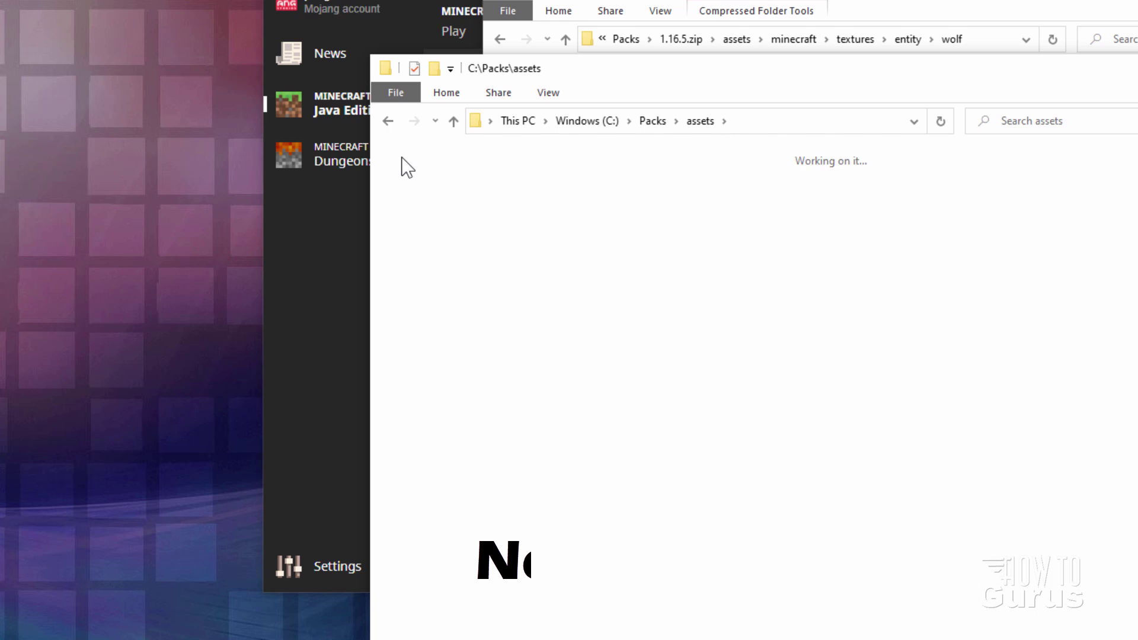
pyautogui.click(432, 70)
pyautogui.write('texture')
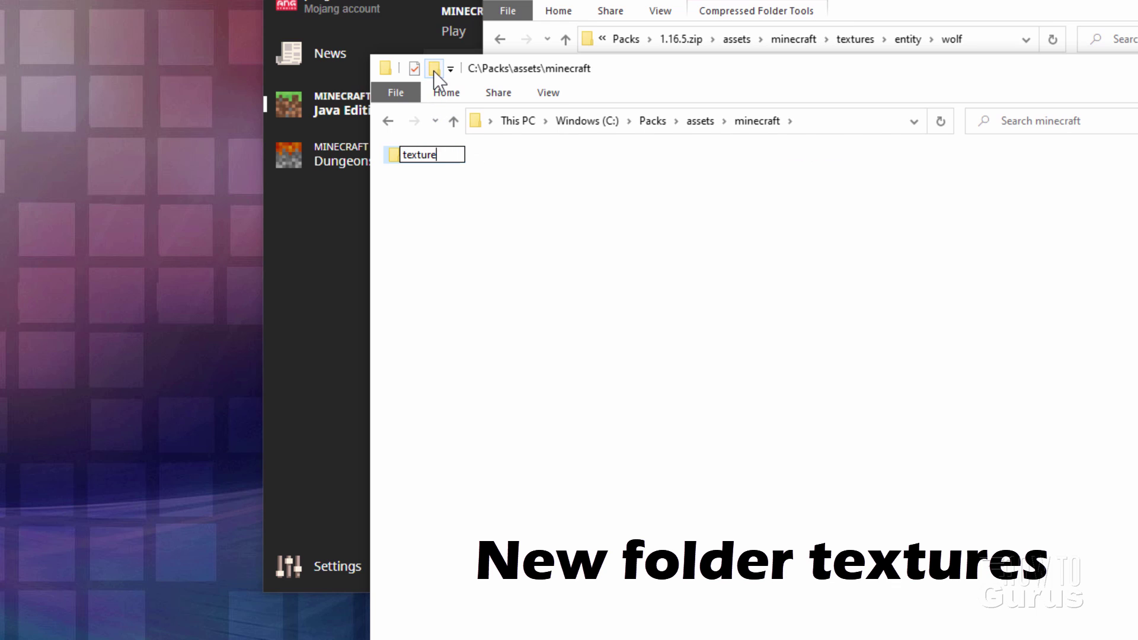
pyautogui.write('s')
pyautogui.press('Return')
# Step: Create a new folder named entity inside the textures folder
pyautogui.doubleClick(404, 158)
pyautogui.click(433, 70)
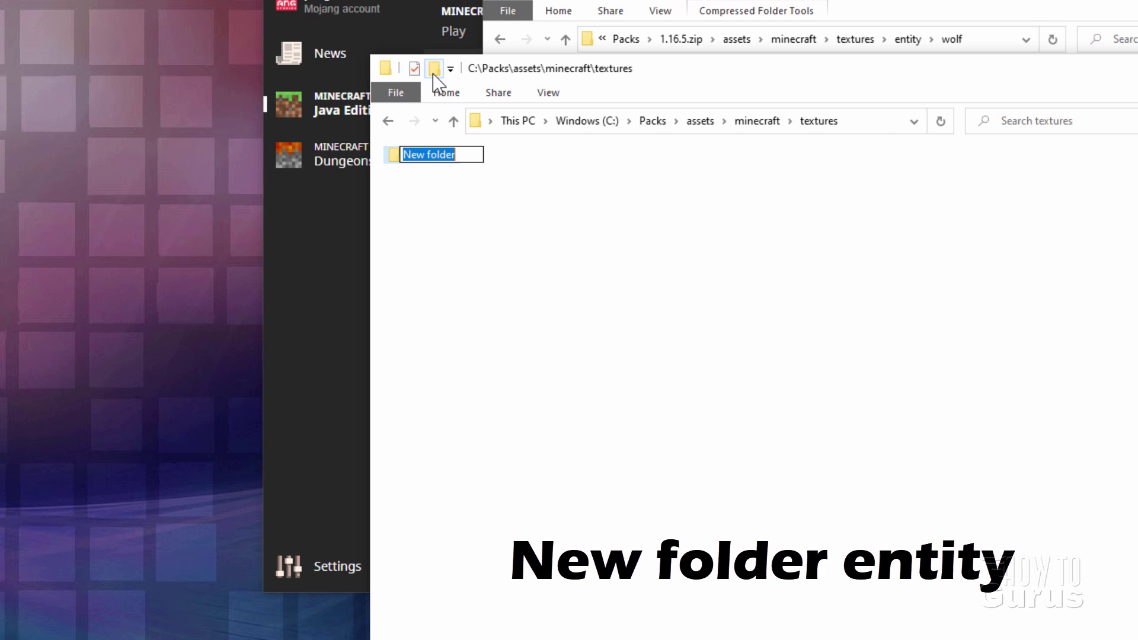
pyautogui.write('entity')
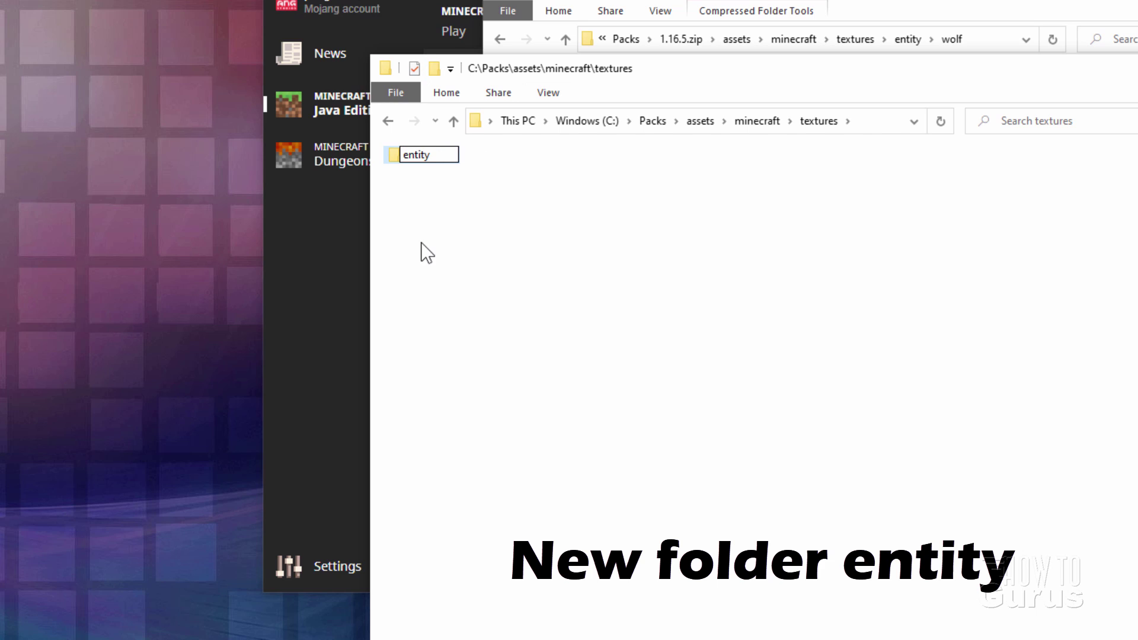
pyautogui.press('Return')
# Step: Create a new folder named wolf inside the entity folder
pyautogui.doubleClick(397, 161)
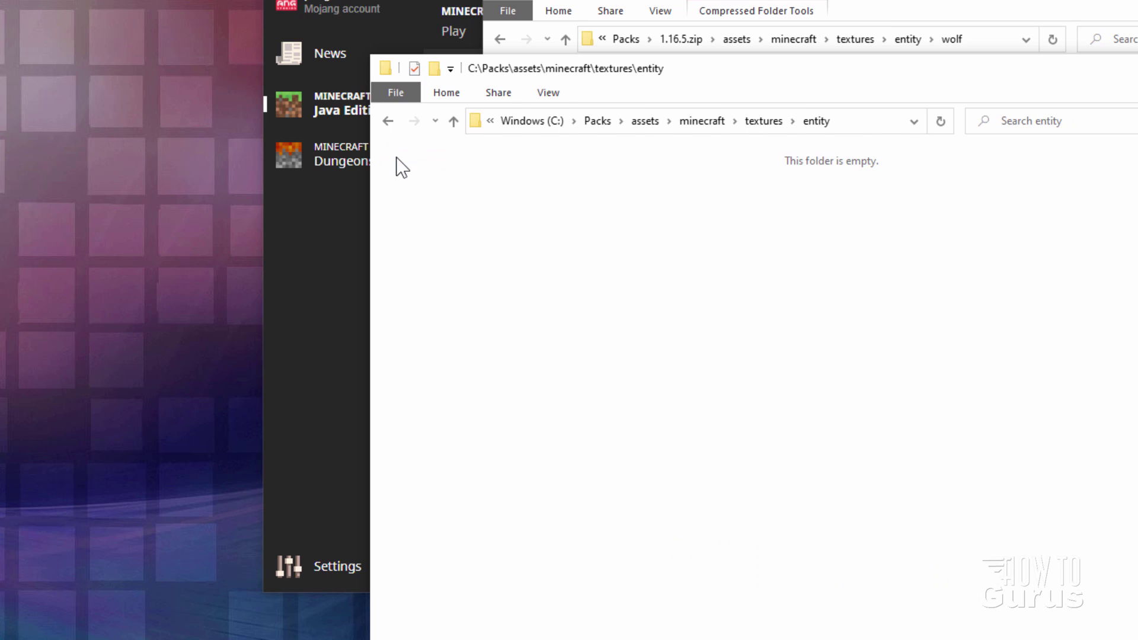
pyautogui.click(434, 70)
pyautogui.write('wolf')
pyautogui.press('Return')
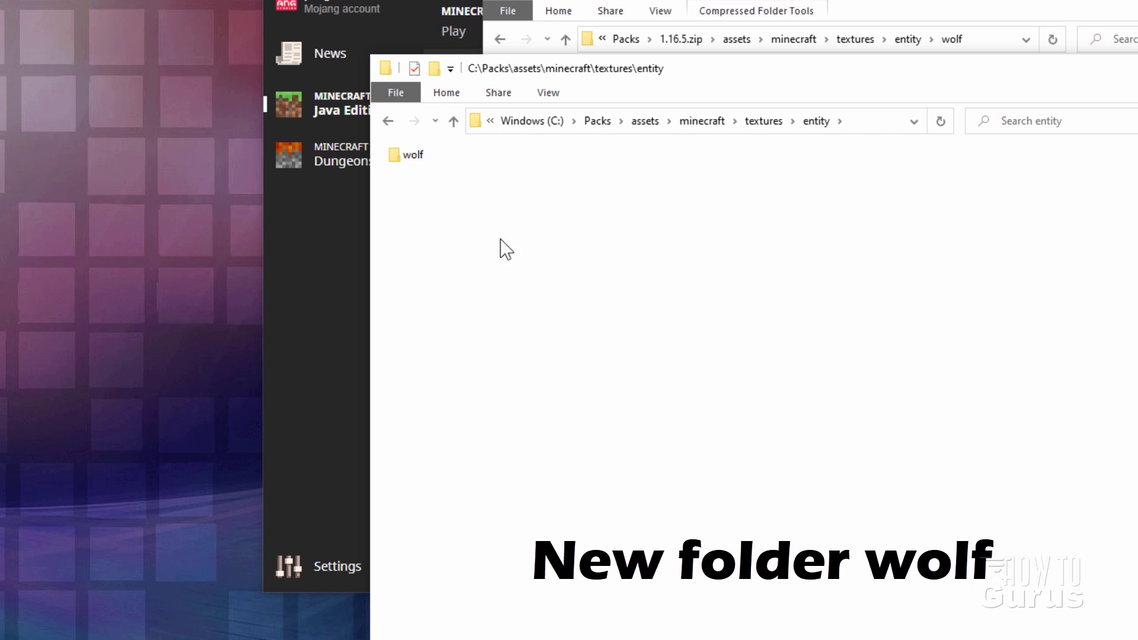
# Step: Copy wolf_collar.png and wolf_tame.png from C:\Packs into the new assets\minecraft\textures\entity\wolf folder
pyautogui.click(598, 121)
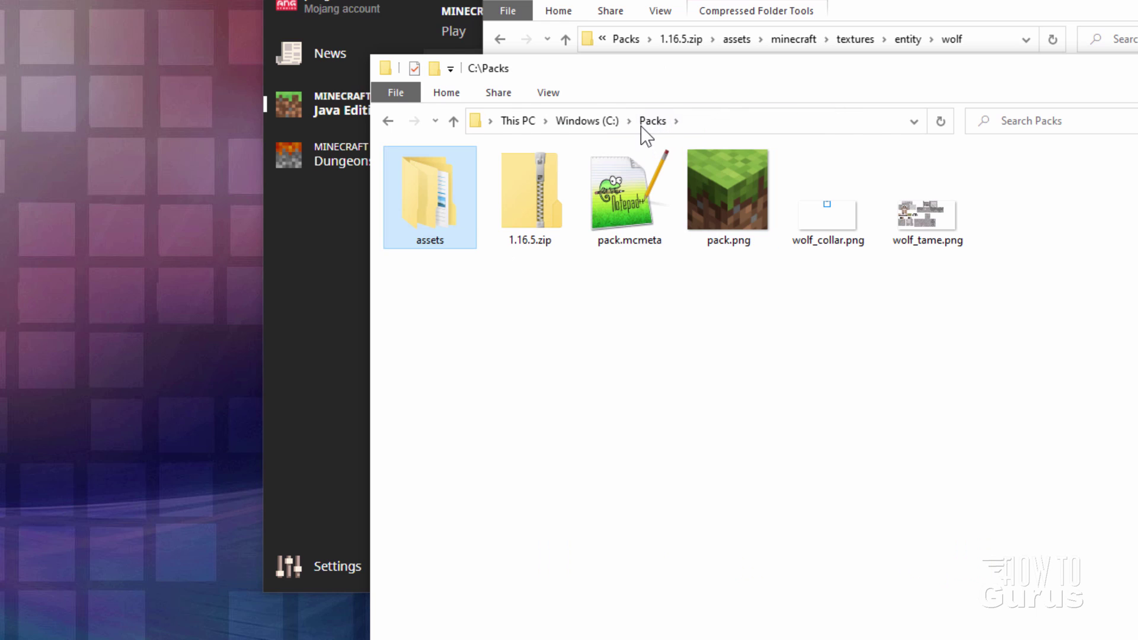
pyautogui.moveTo(1059, 286); pyautogui.dragTo(819, 256)
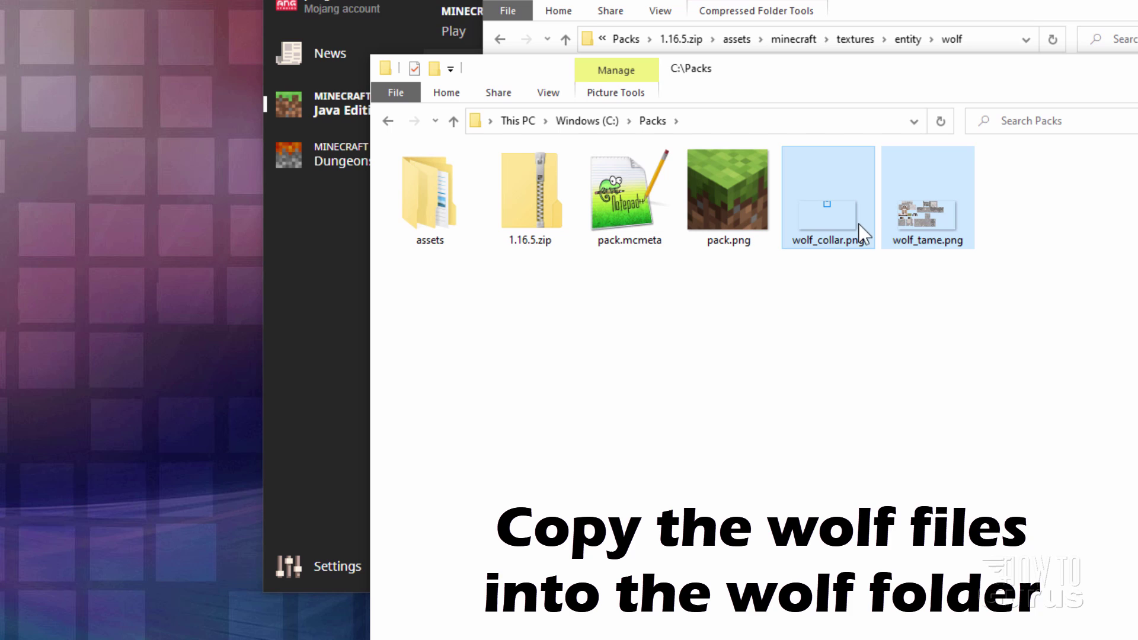
pyautogui.rightClick(844, 218)
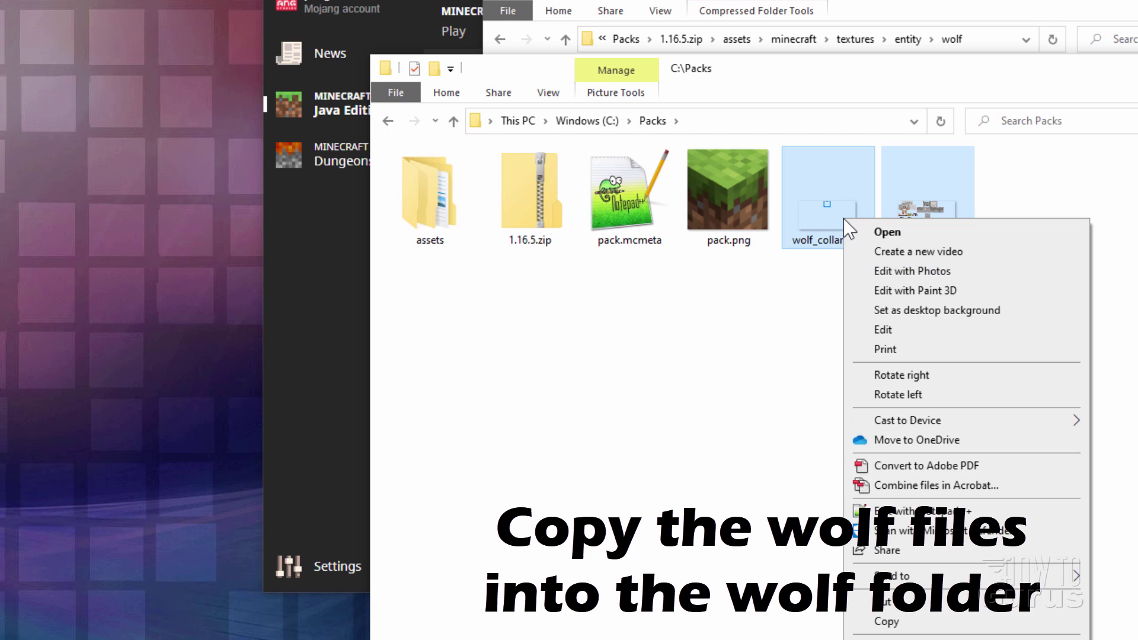
pyautogui.click(885, 602)
pyautogui.doubleClick(431, 196)
pyautogui.doubleClick(409, 155)
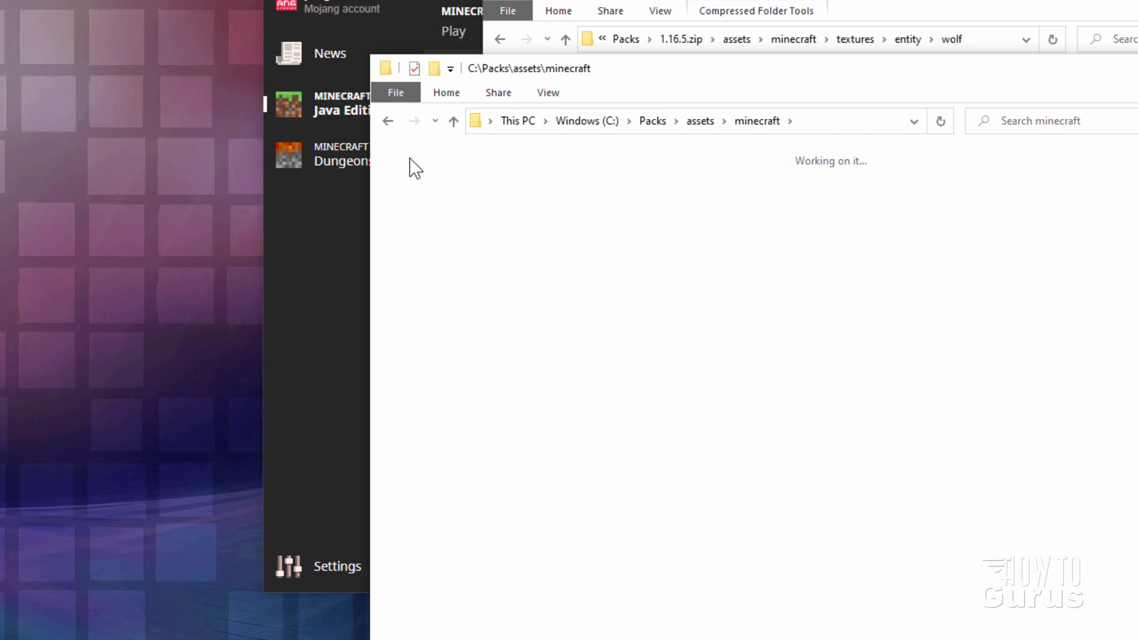
pyautogui.doubleClick(410, 157)
pyautogui.doubleClick(410, 158)
pyautogui.doubleClick(411, 158)
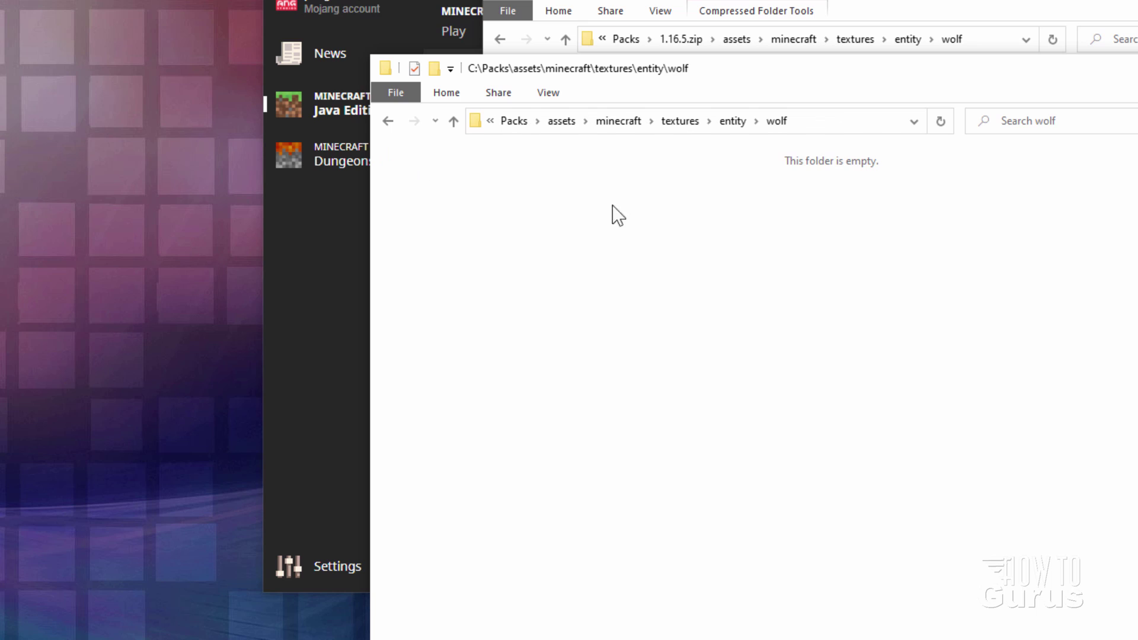
pyautogui.rightClick(585, 223)
pyautogui.click(659, 346)
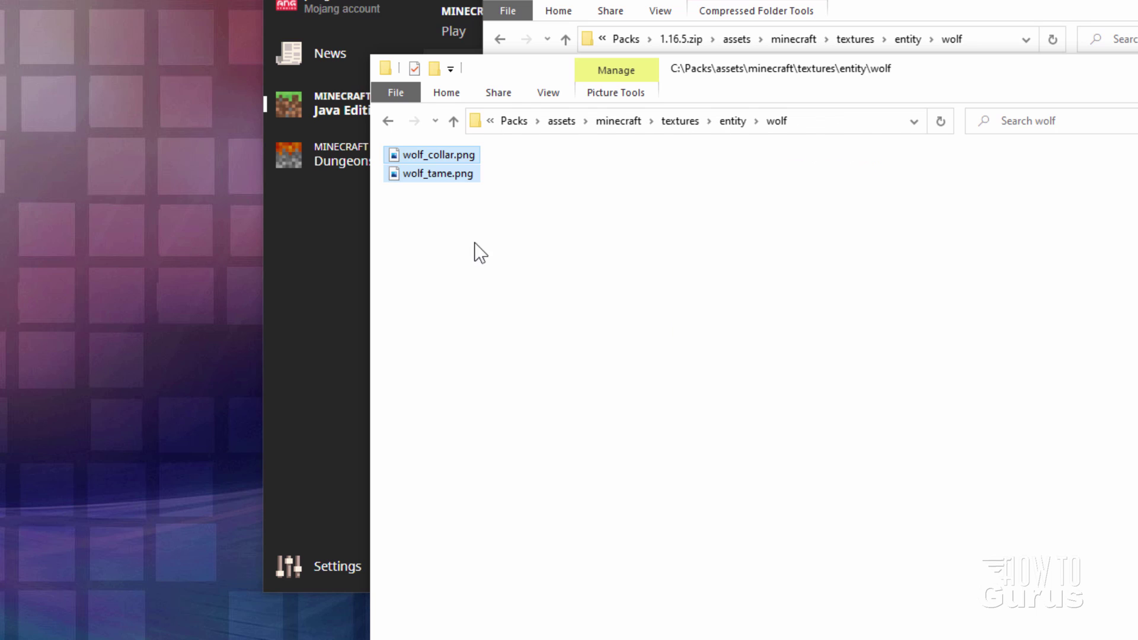
# Step: Display the files in the new wolf folder as thumbnail images and clear the selection
pyautogui.click(541, 95)
pyautogui.click(669, 119)
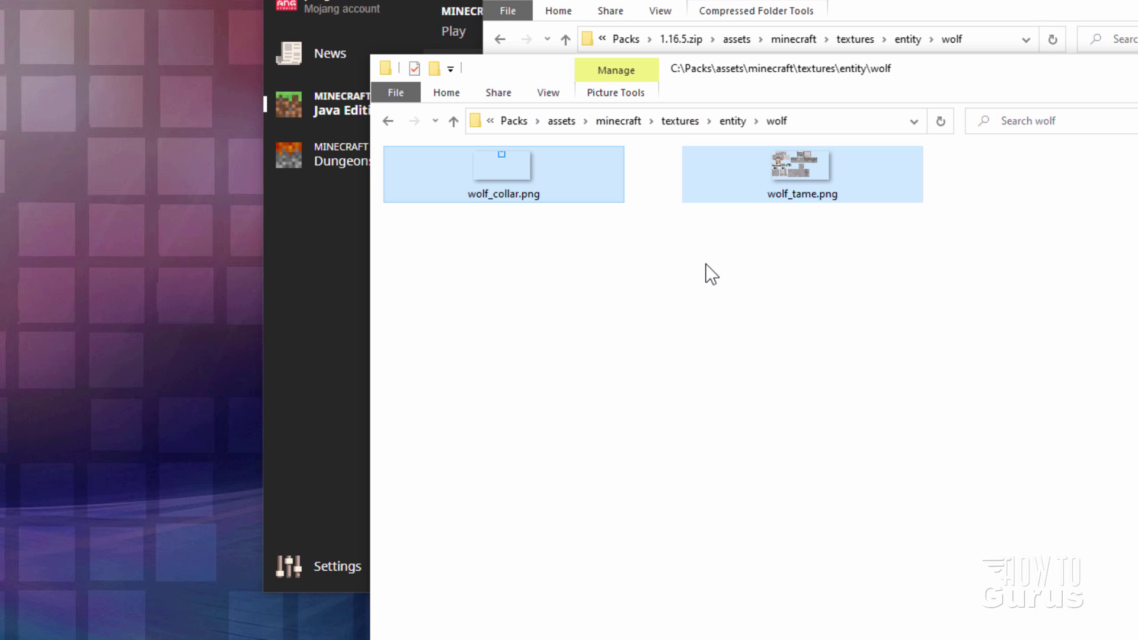
pyautogui.click(719, 305)
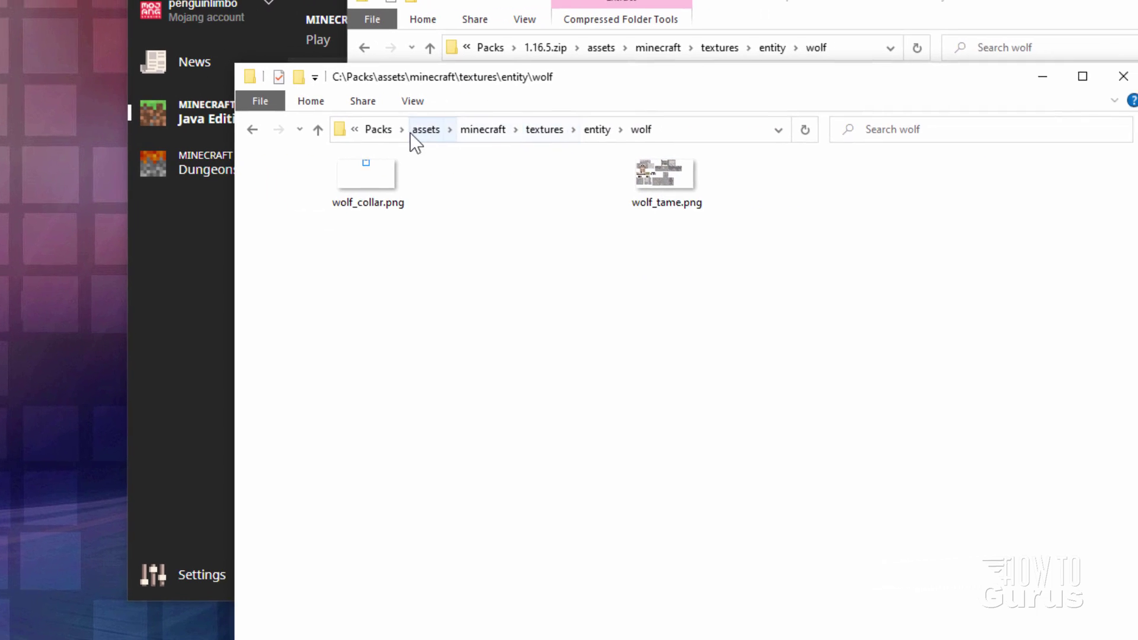
# Step: Open pack.mcmeta from C:\Packs in Notepad++ and set its pack_format value to 7
pyautogui.click(378, 129)
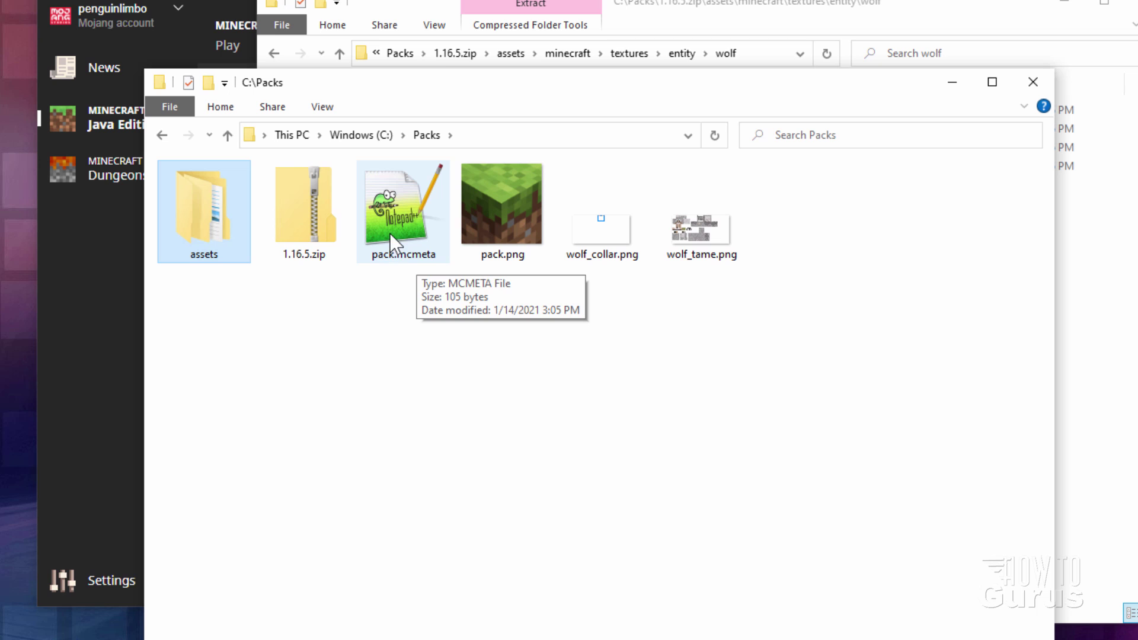
pyautogui.doubleClick(382, 209)
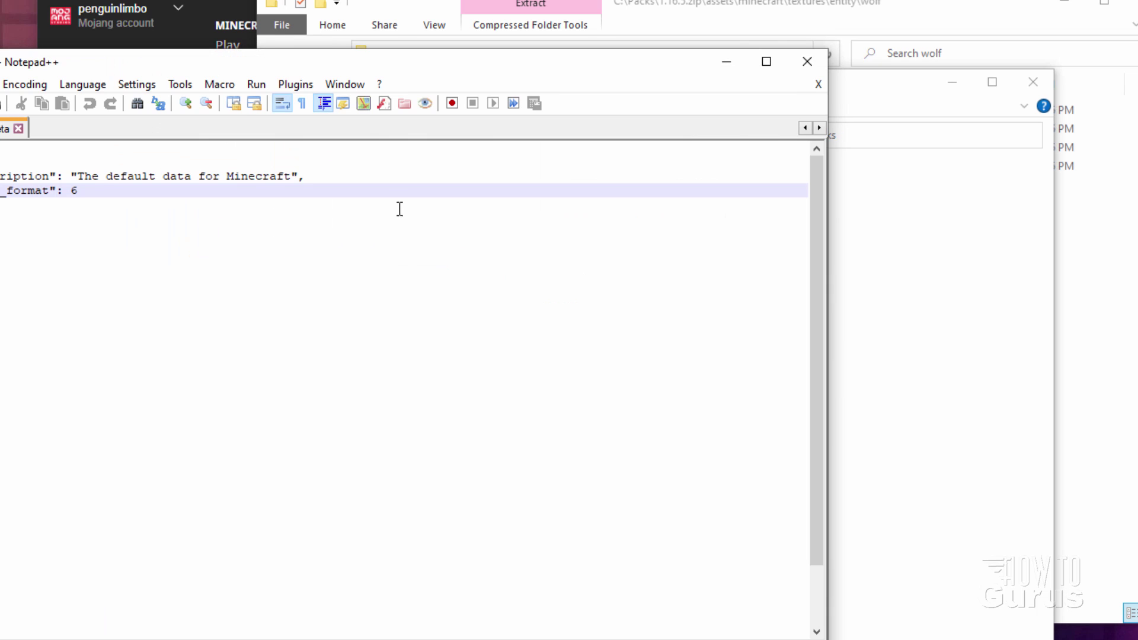
pyautogui.click(214, 273)
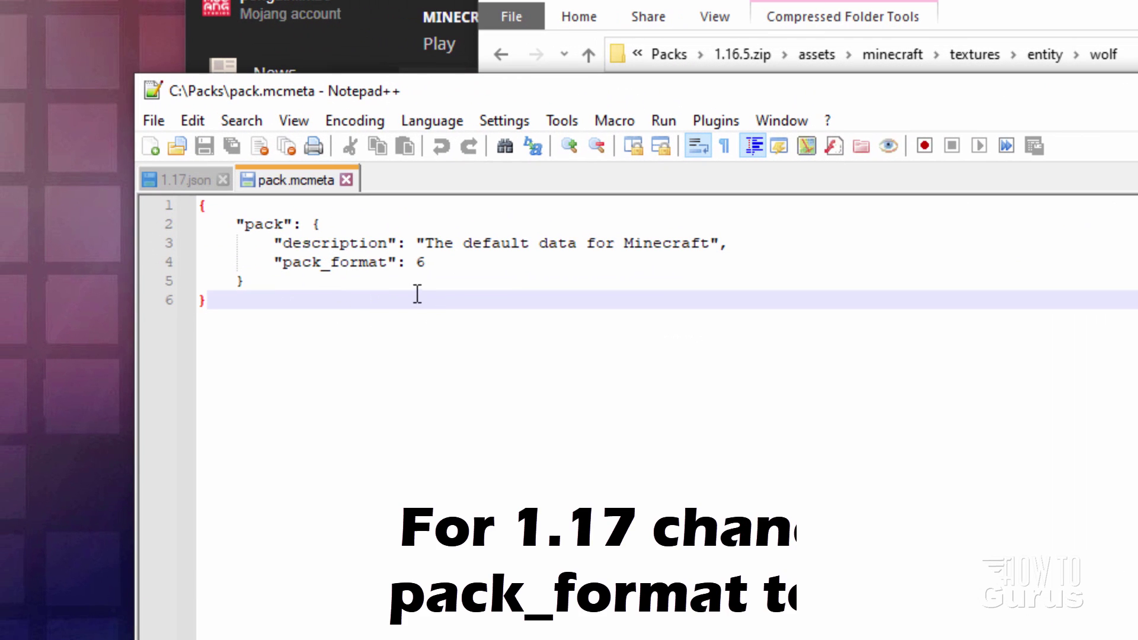
pyautogui.click(427, 264)
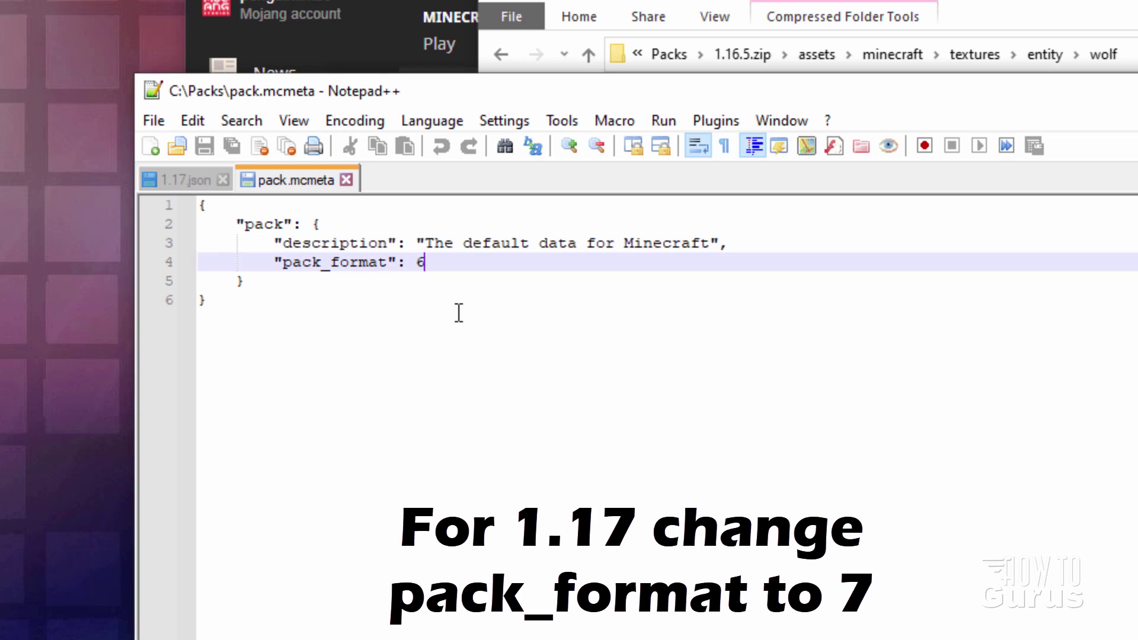
pyautogui.press('BackSpace')
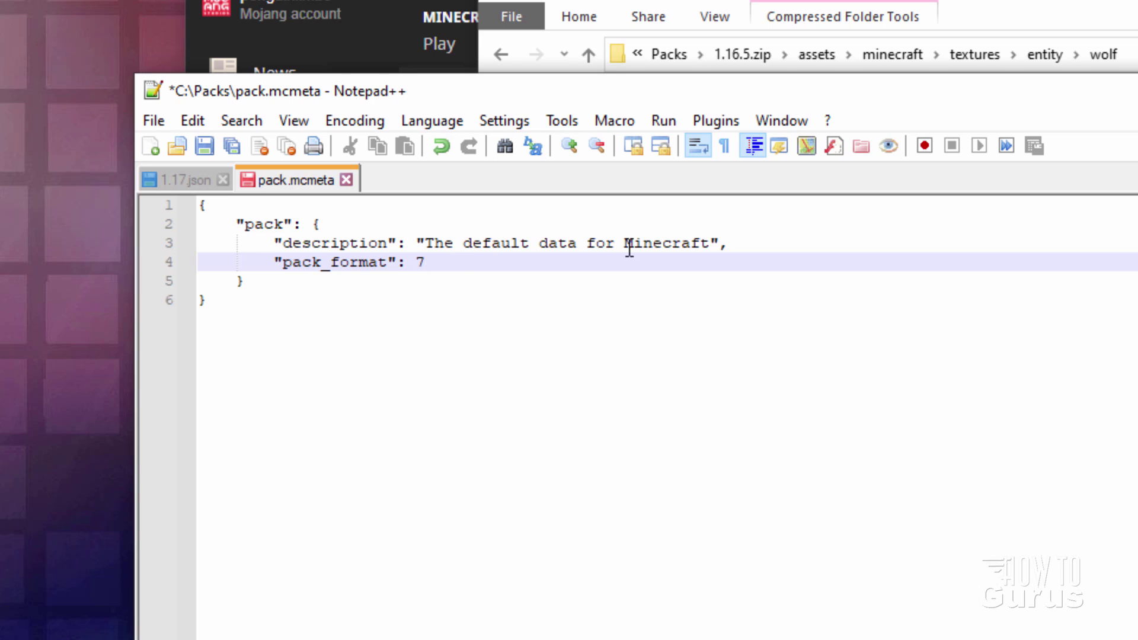
# Step: Set the description in pack.mcmeta to "Gray Wolf", then save the file and close the editor
pyautogui.click(699, 245)
pyautogui.moveTo(713, 245); pyautogui.dragTo(434, 243)
pyautogui.write('Gray Wolf')
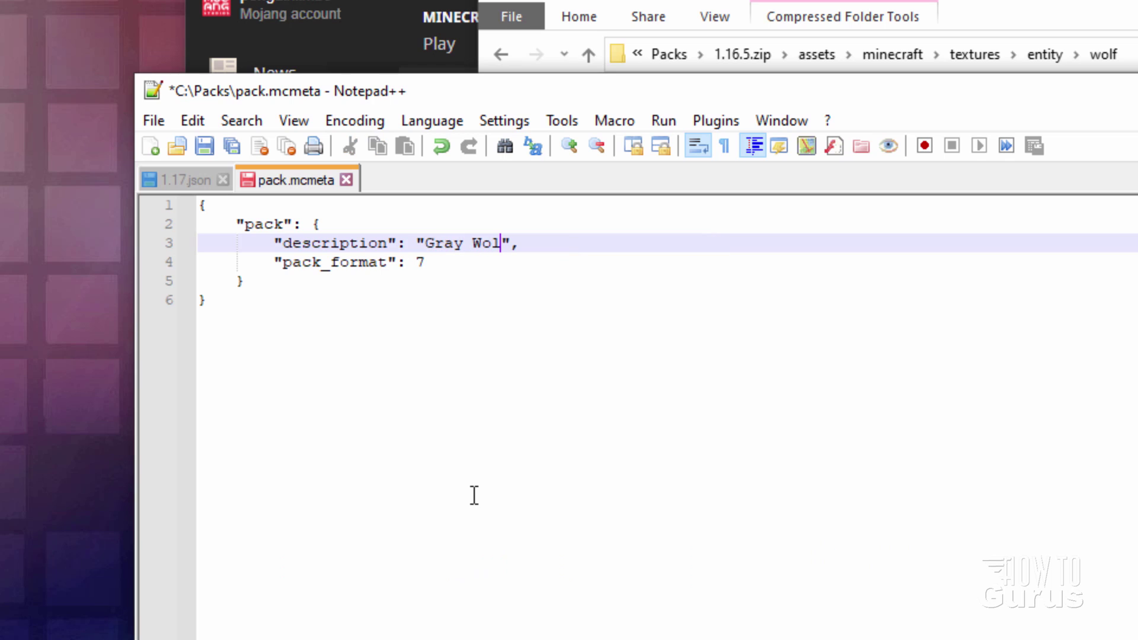
pyautogui.click(504, 328)
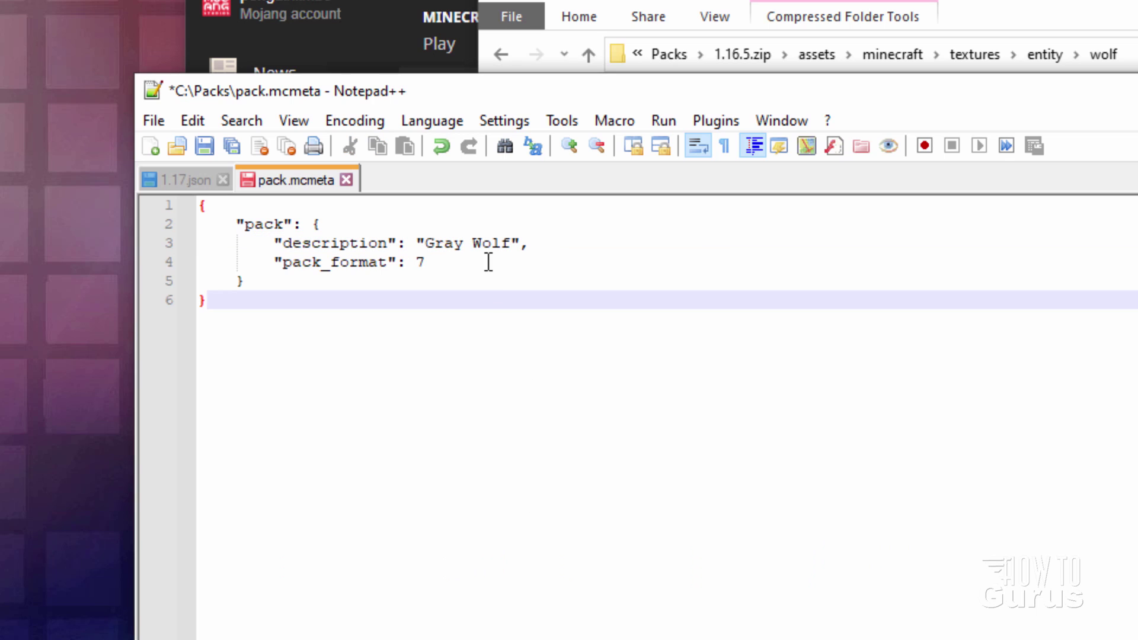
pyautogui.click(201, 146)
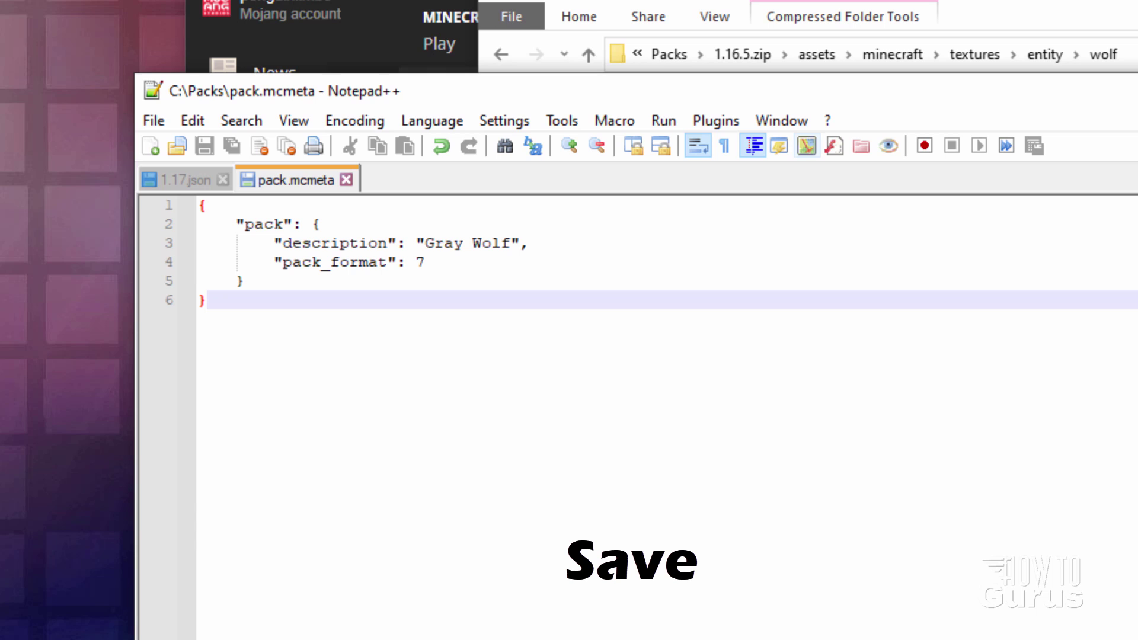
pyautogui.hotkey('alt', 'F4')
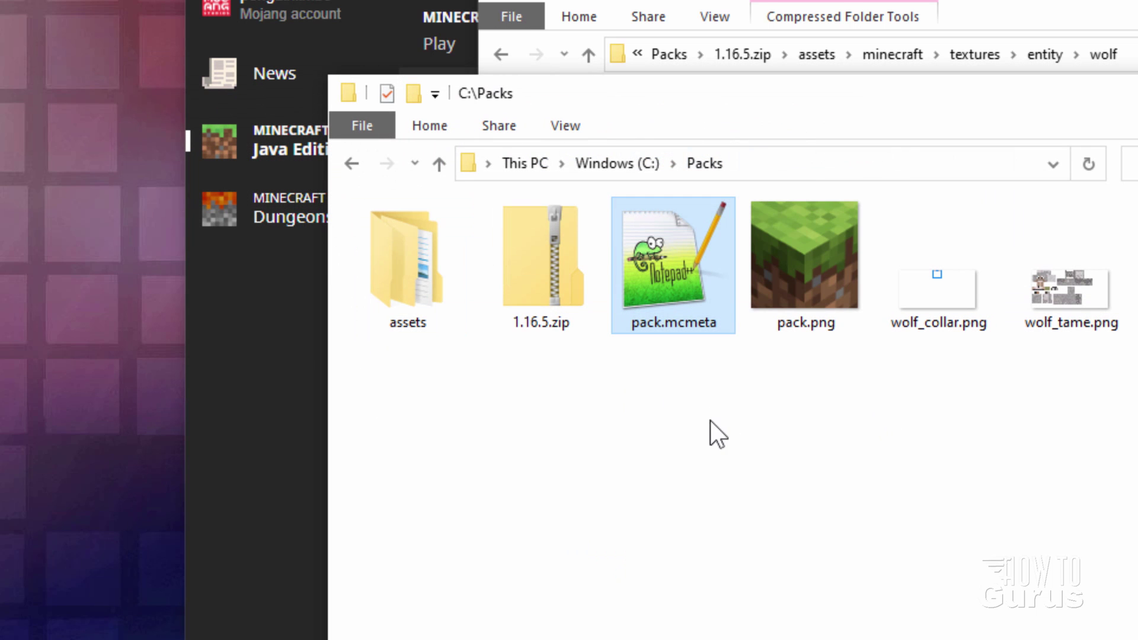
# Step: Compress the assets folder, pack.mcmeta and pack.png in C:\Packs into one archive named Gray Wolf.zip
pyautogui.click(418, 268)
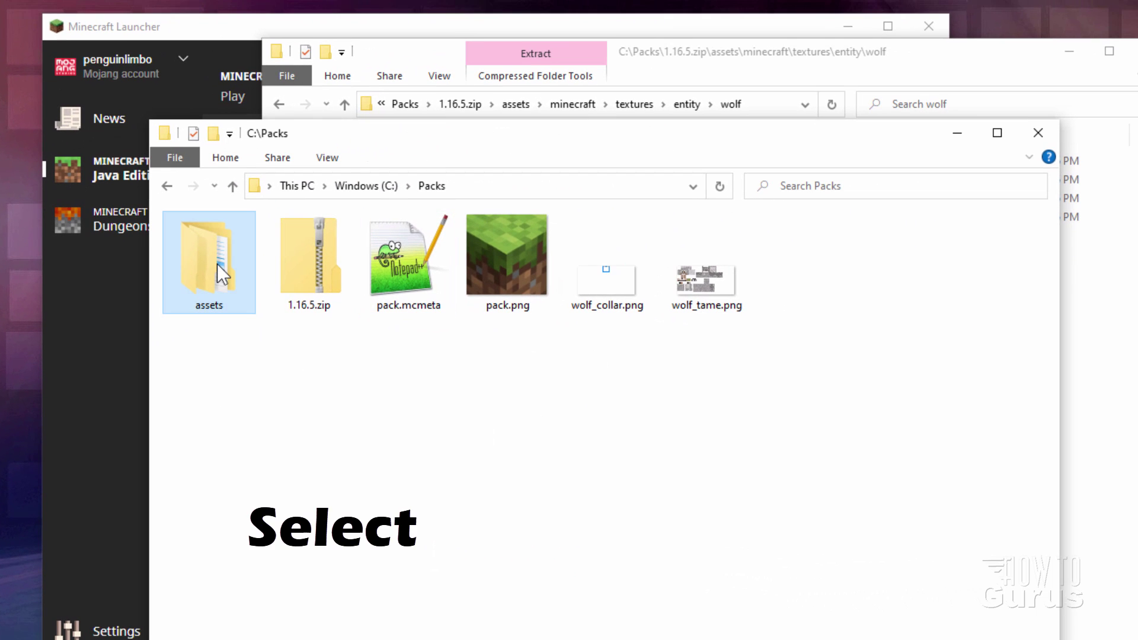
pyautogui.keyDown('ctrl'); pyautogui.click(407, 311); pyautogui.keyUp('ctrl')
pyautogui.keyDown('ctrl'); pyautogui.click(505, 287); pyautogui.keyUp('ctrl')
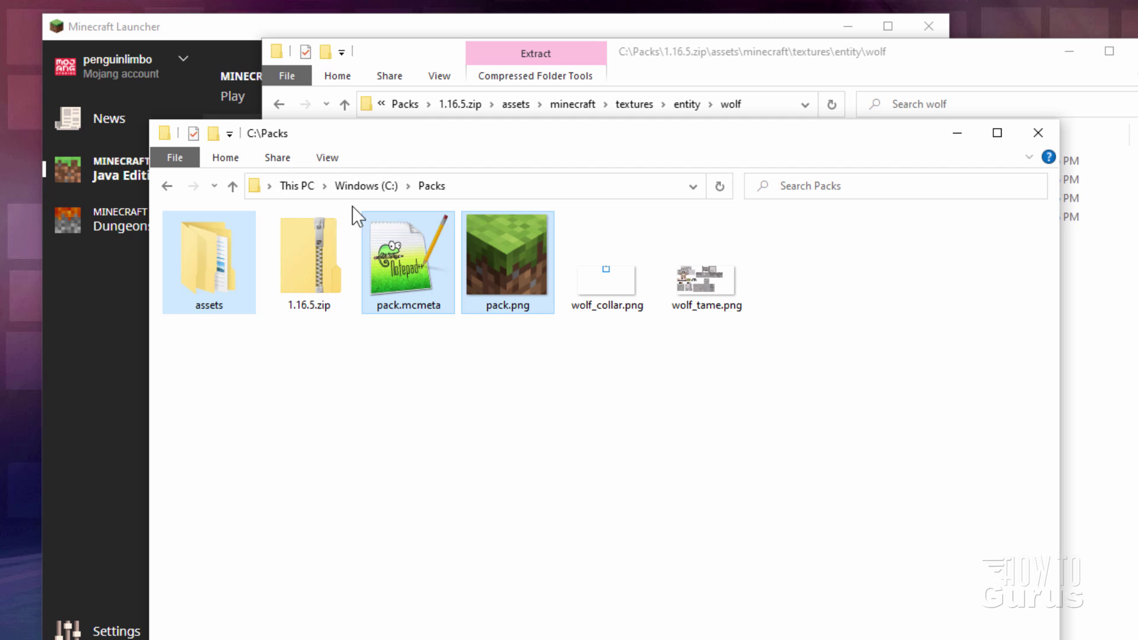
pyautogui.click(280, 159)
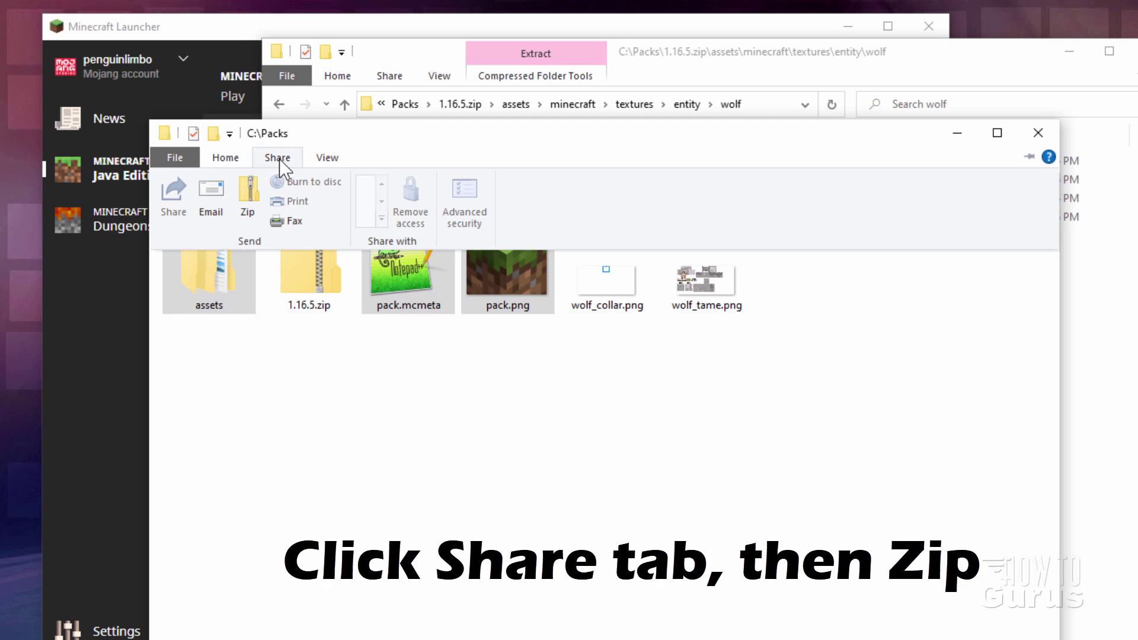
pyautogui.click(247, 202)
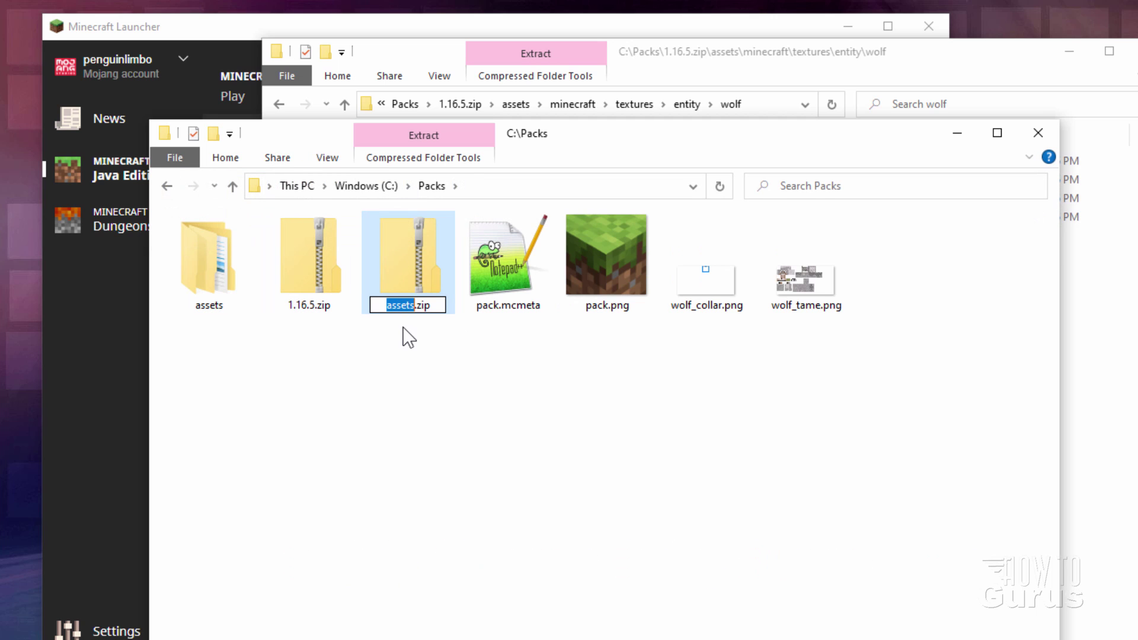
pyautogui.write('Gray Wolf')
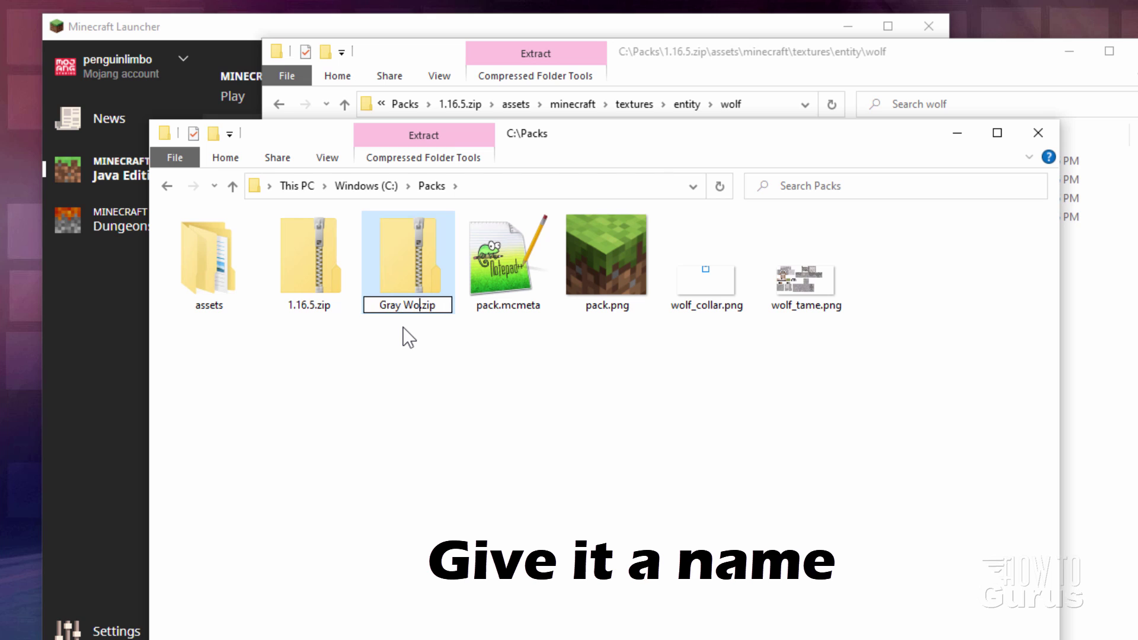
pyautogui.press('Return')
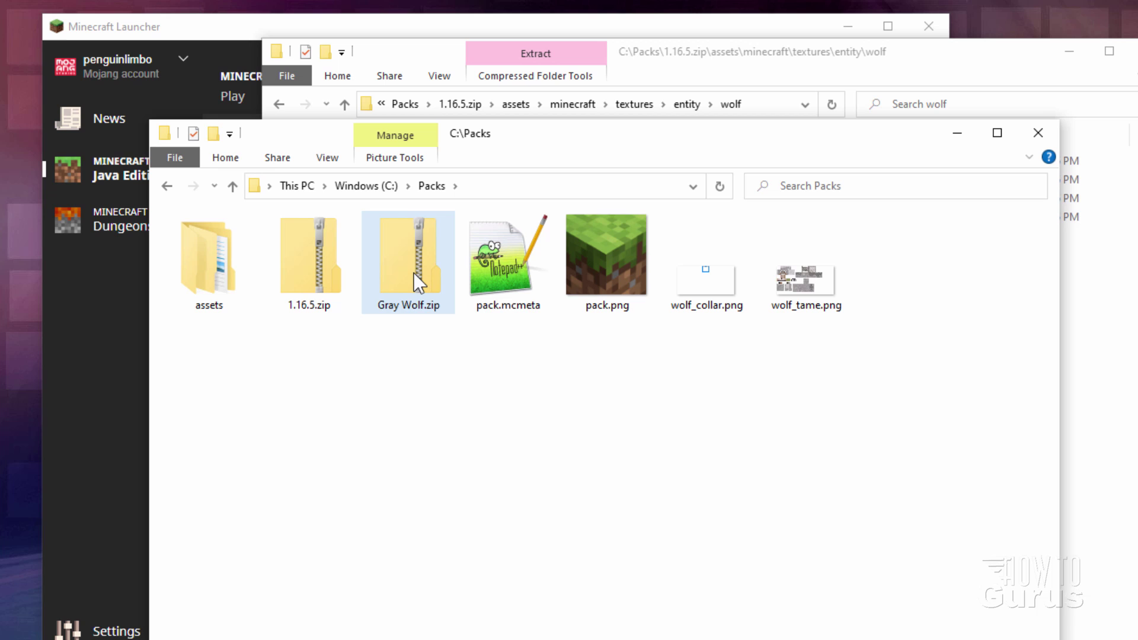
# Step: Close the window showing the wolf folder inside 1.16.5.zip and move the C:\Packs window clear of the launcher's installation entry
pyautogui.moveTo(633, 138); pyautogui.dragTo(409, 186)
pyautogui.click(991, 63)
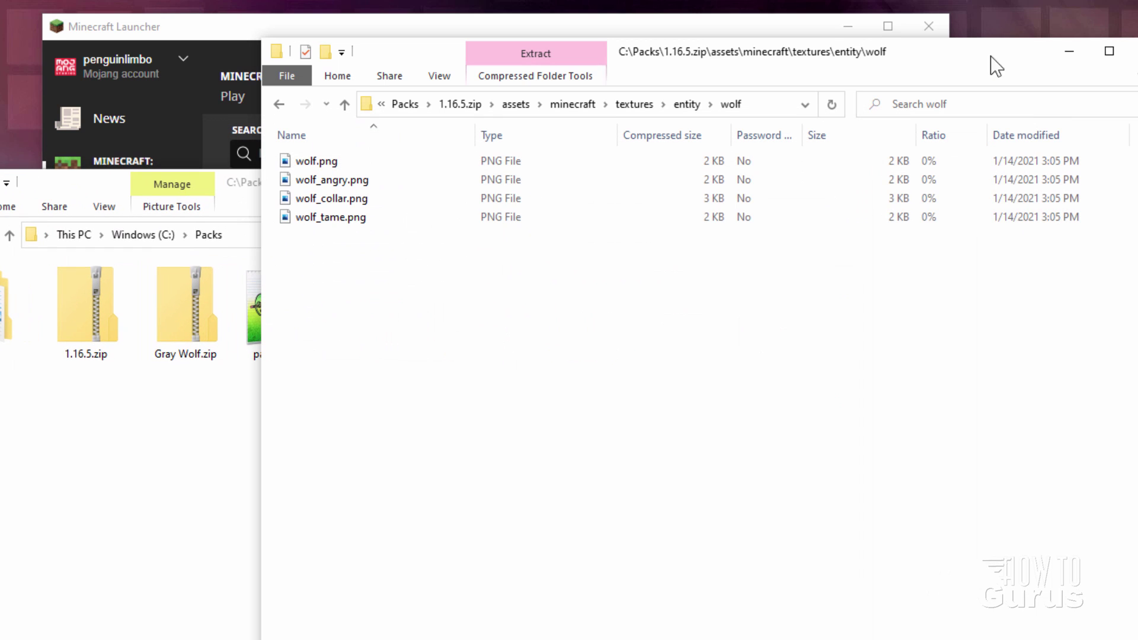
pyautogui.hotkey('alt', 'F4')
pyautogui.moveTo(652, 191); pyautogui.dragTo(493, 338)
pyautogui.moveTo(424, 266)
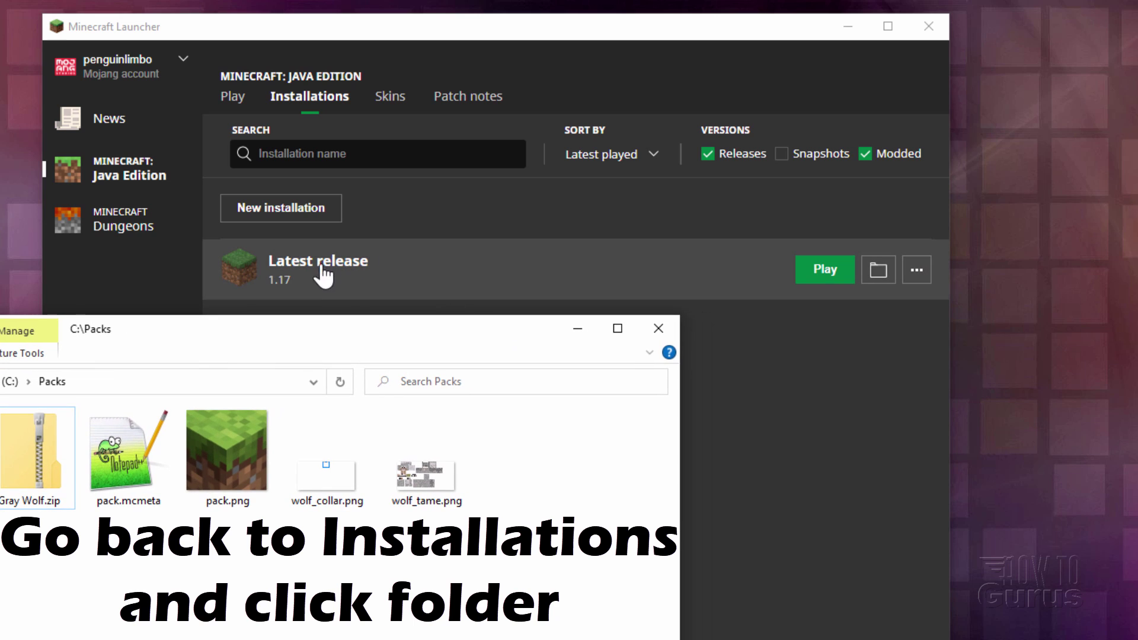
# Step: Open the game folder of the Latest release installation and go into its resourcepacks folder
pyautogui.click(879, 274)
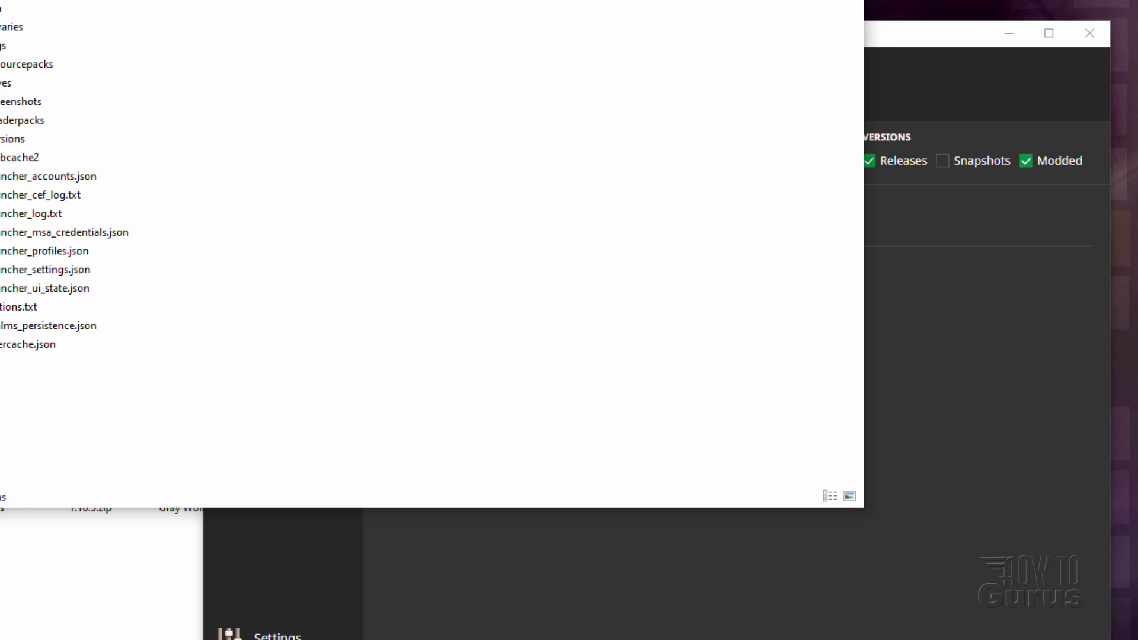
pyautogui.moveTo(229, 6); pyautogui.dragTo(609, 51)
pyautogui.moveTo(715, 46); pyautogui.dragTo(725, 72)
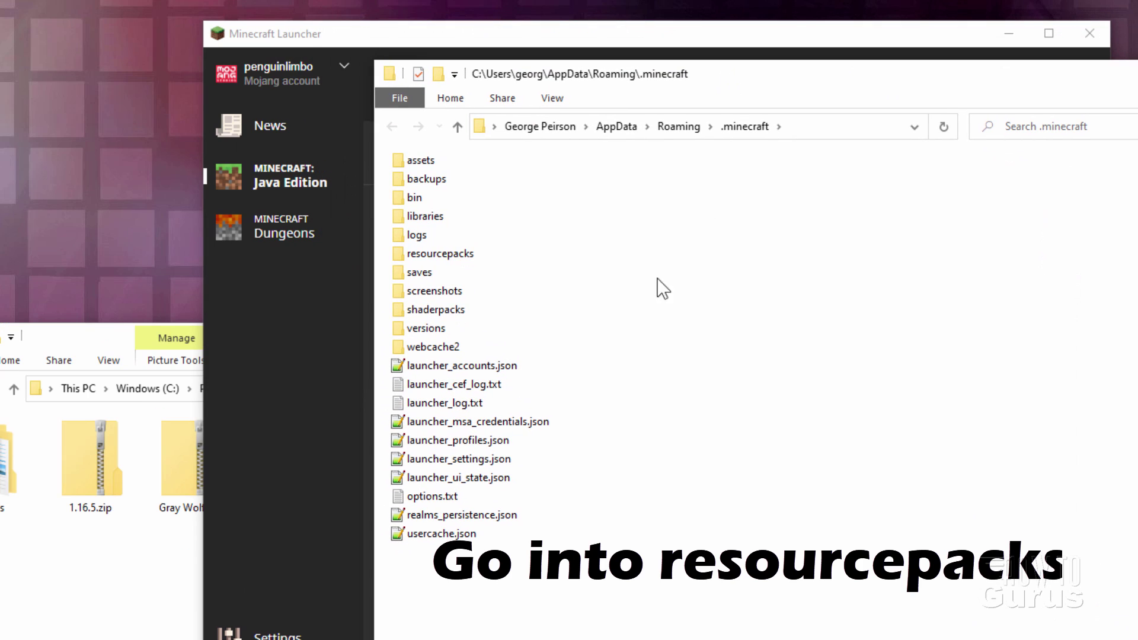
pyautogui.doubleClick(415, 254)
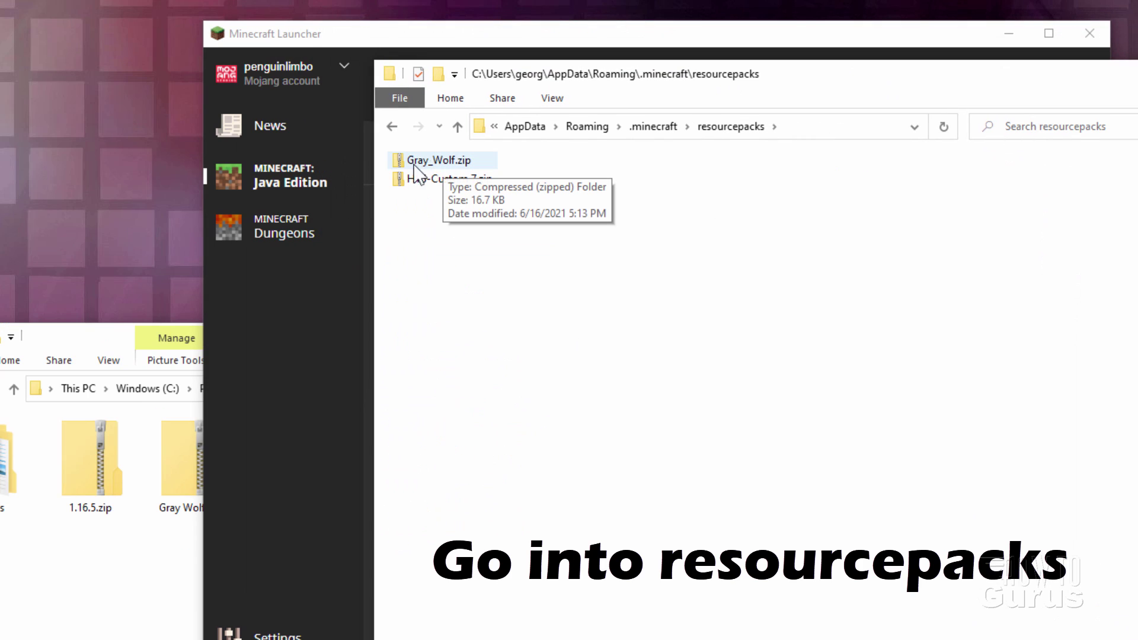
# Step: Replace the old Gray_Wolf.zip in resourcepacks with a copy of Gray Wolf.zip from C:\Packs, and put the C:\Packs window away
pyautogui.click(408, 159)
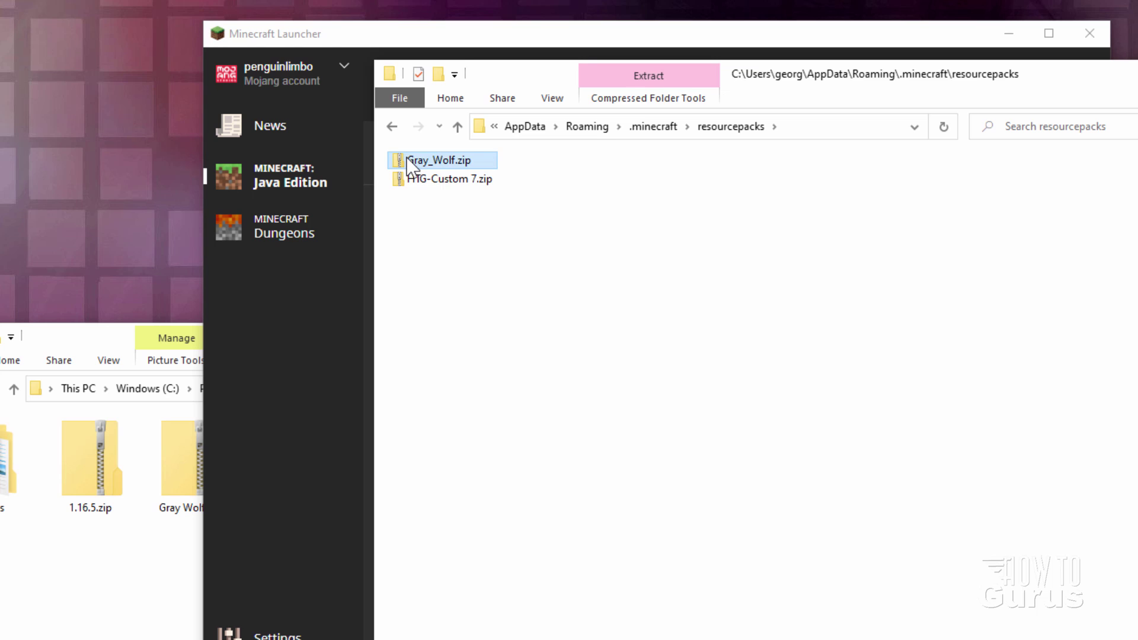
pyautogui.press('Delete')
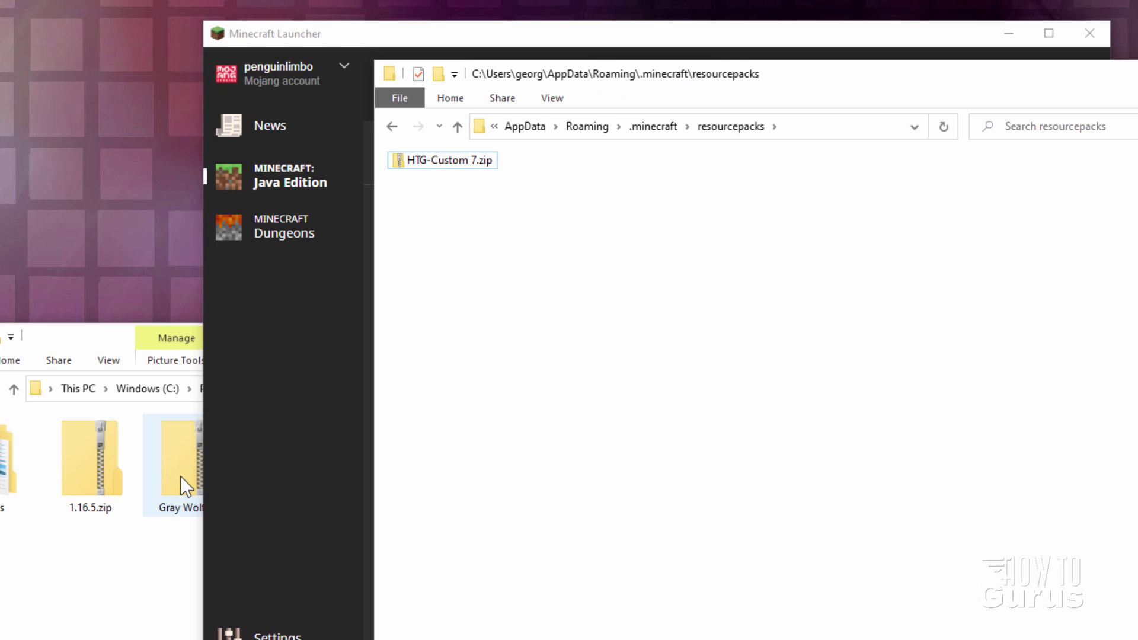
pyautogui.click(181, 476)
pyautogui.moveTo(180, 485); pyautogui.dragTo(560, 275, button='right')
pyautogui.click(635, 305)
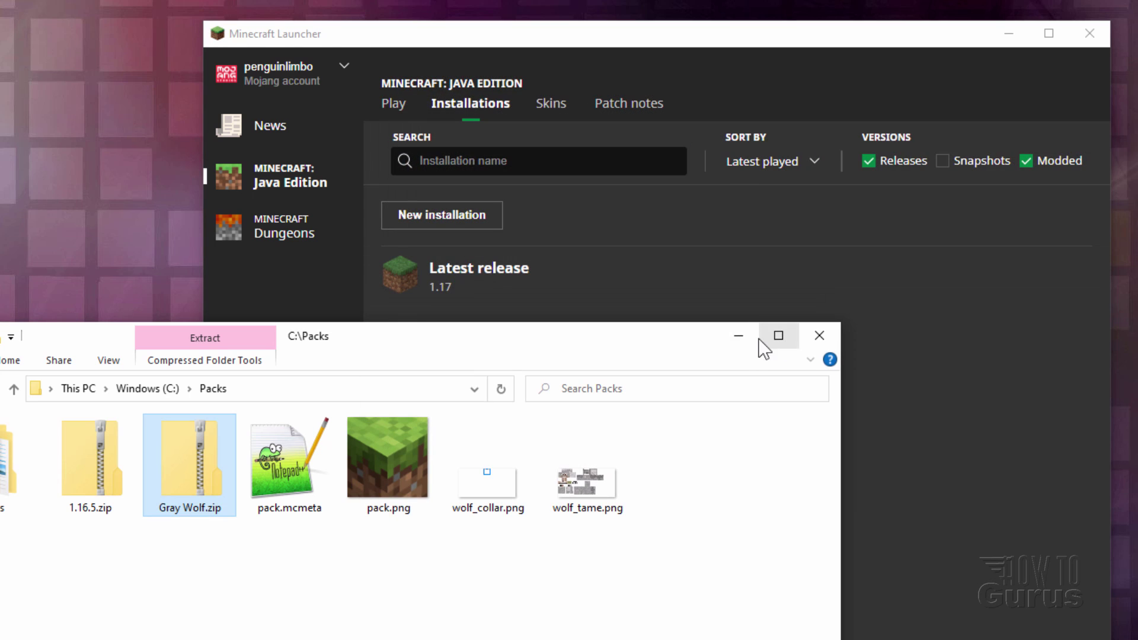
pyautogui.click(741, 341)
# Step: Switch to the running Minecraft game and add Gray Wolf.zip to the selected resource packs in the options
pyautogui.moveTo(620, 287)
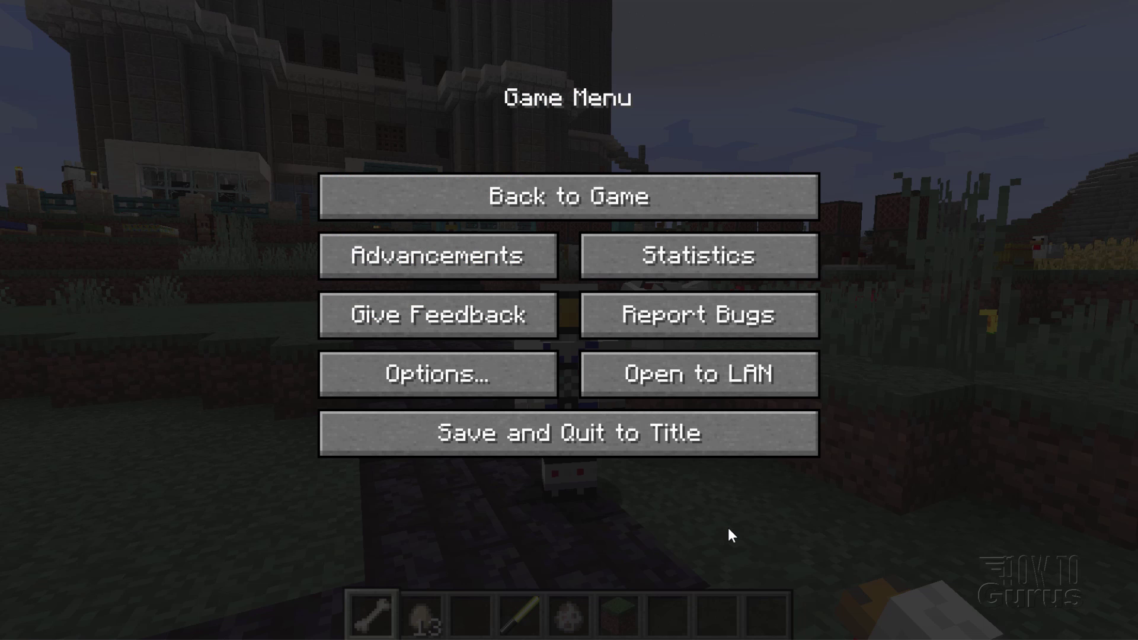
pyautogui.click(424, 369)
pyautogui.click(402, 425)
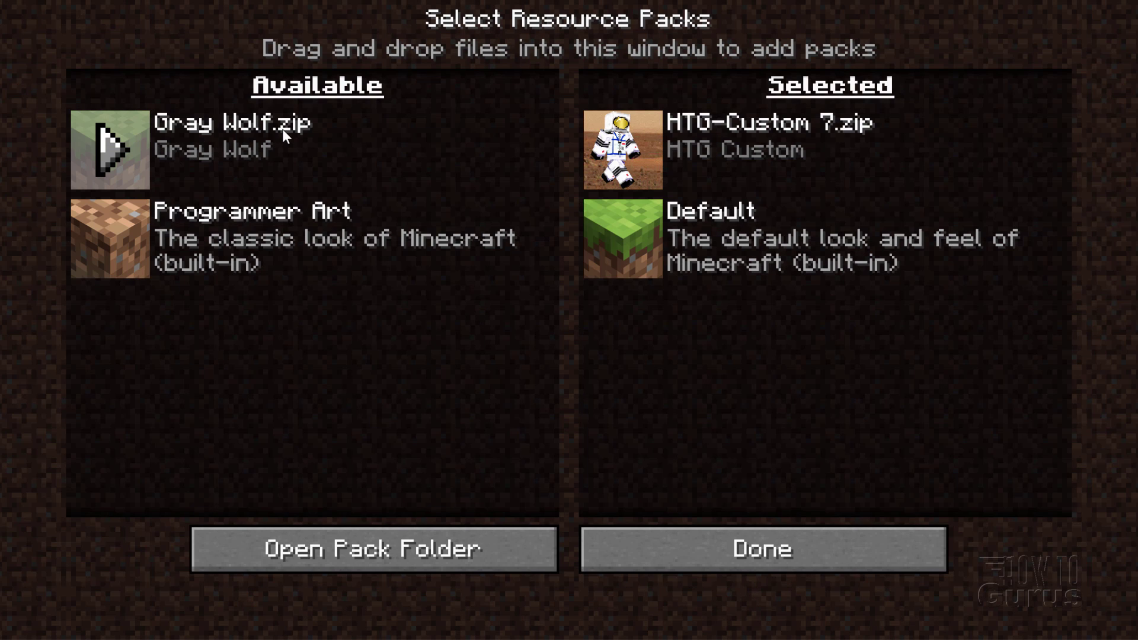
pyautogui.click(109, 150)
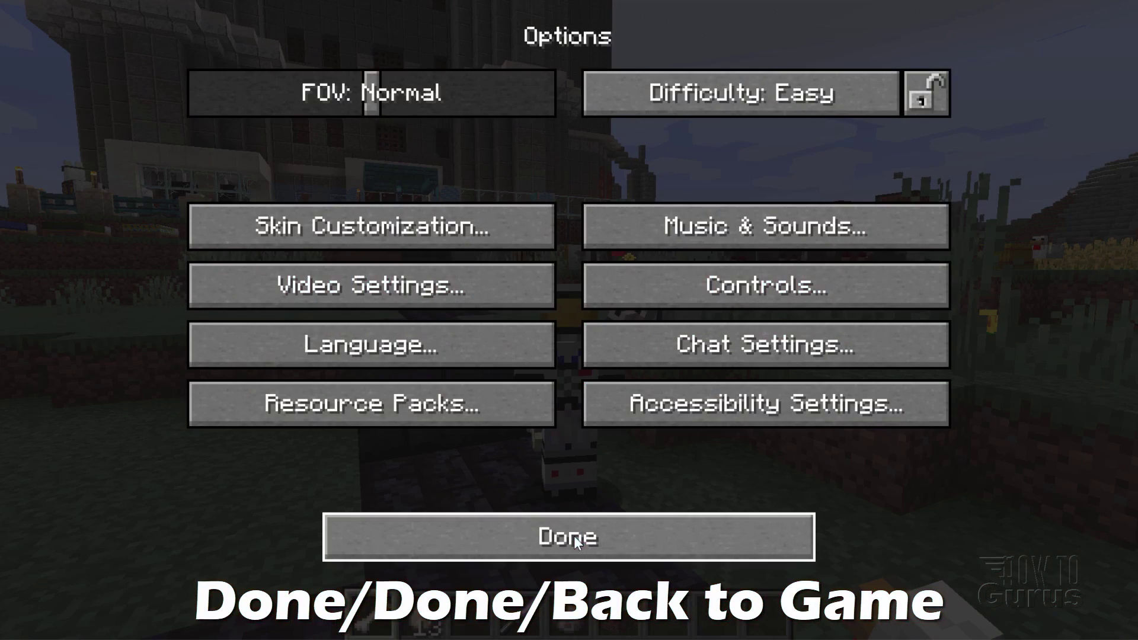
# Step: Leave the options to return to the game world and select the empty third hotbar slot
pyautogui.click(574, 536)
pyautogui.click(570, 193)
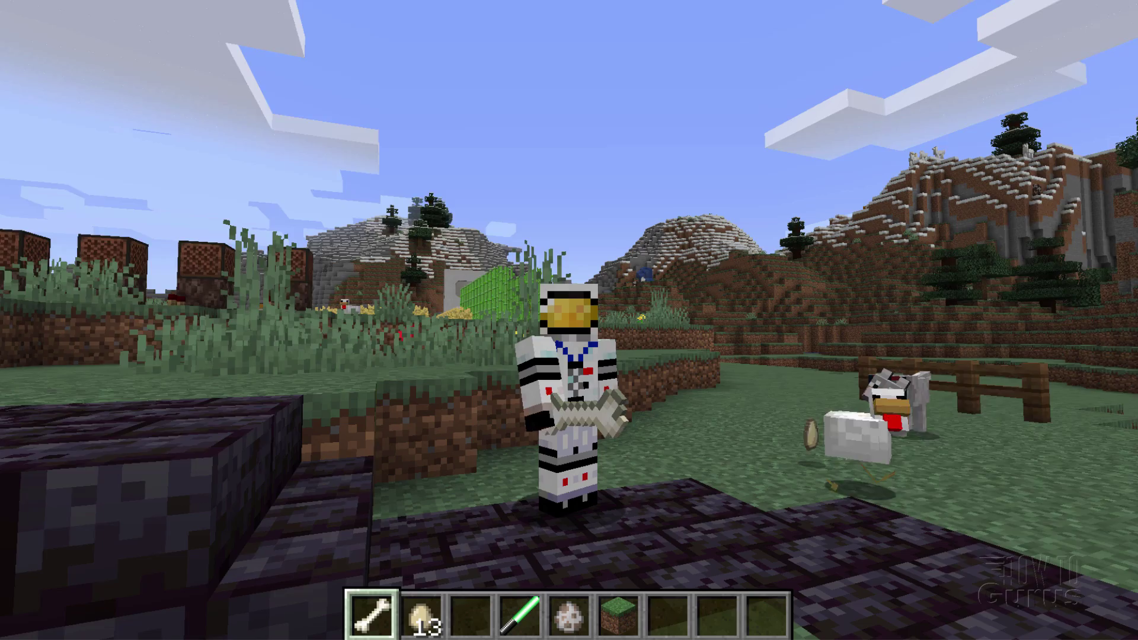
pyautogui.press('3')
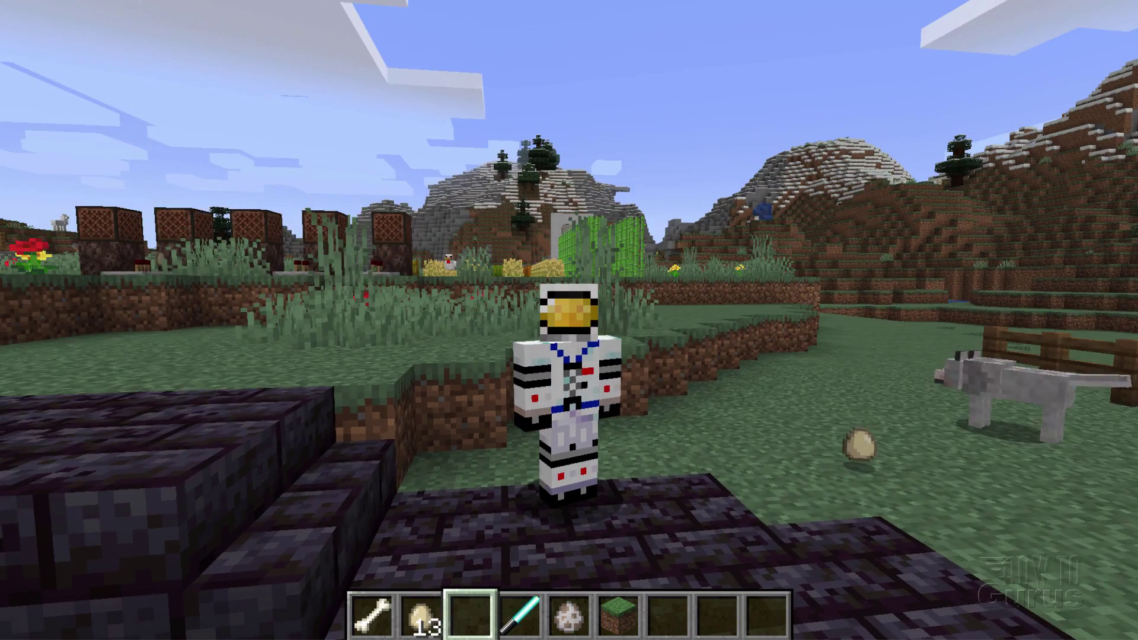